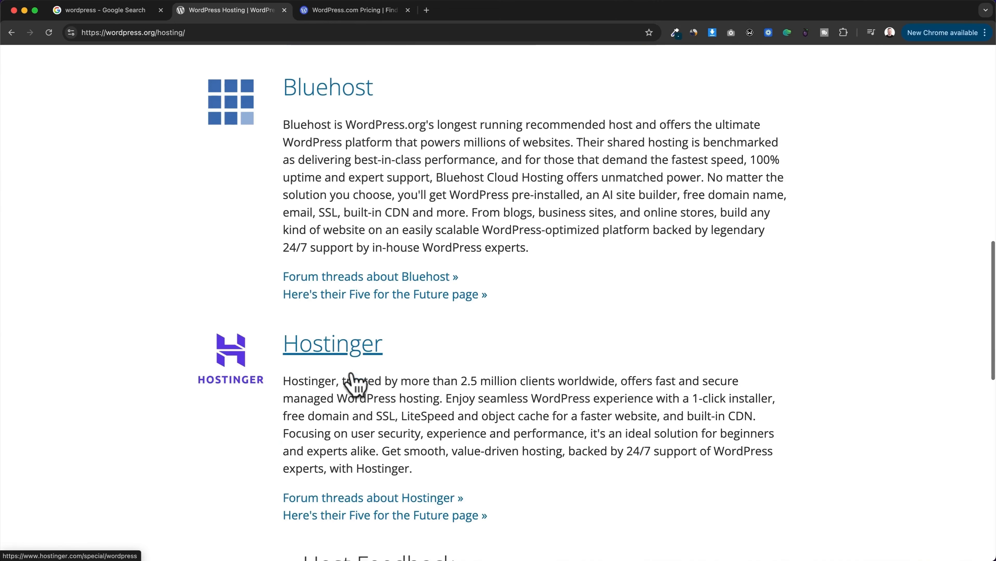
Step: Review the Pressable, Bluehost and Hostinger entries on the WordPress.org hosting recommendations page
scroll(639, 361, up, 3)
scroll(638, 361, up, 2)
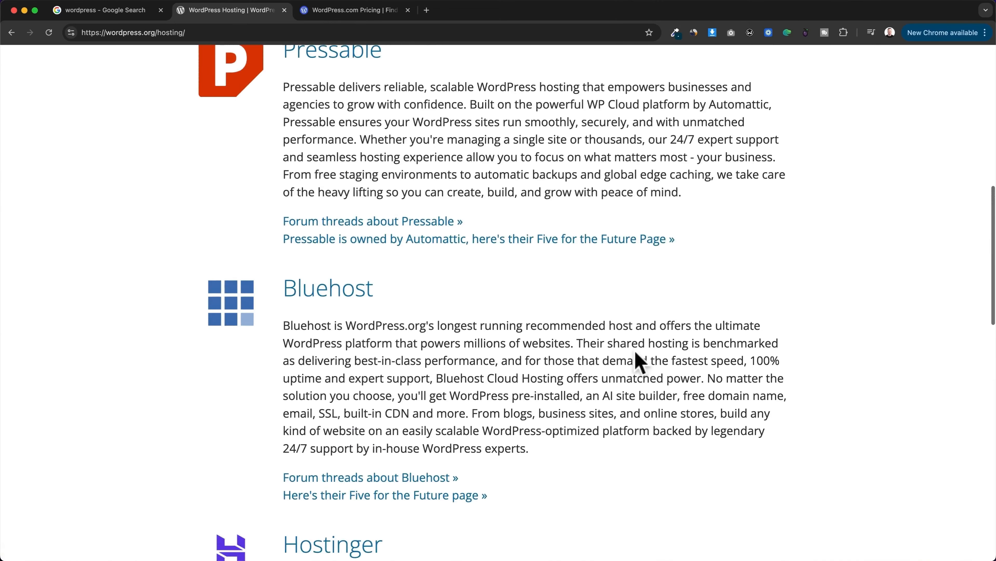
scroll(637, 352, down, 4)
scroll(478, 330, down, 5)
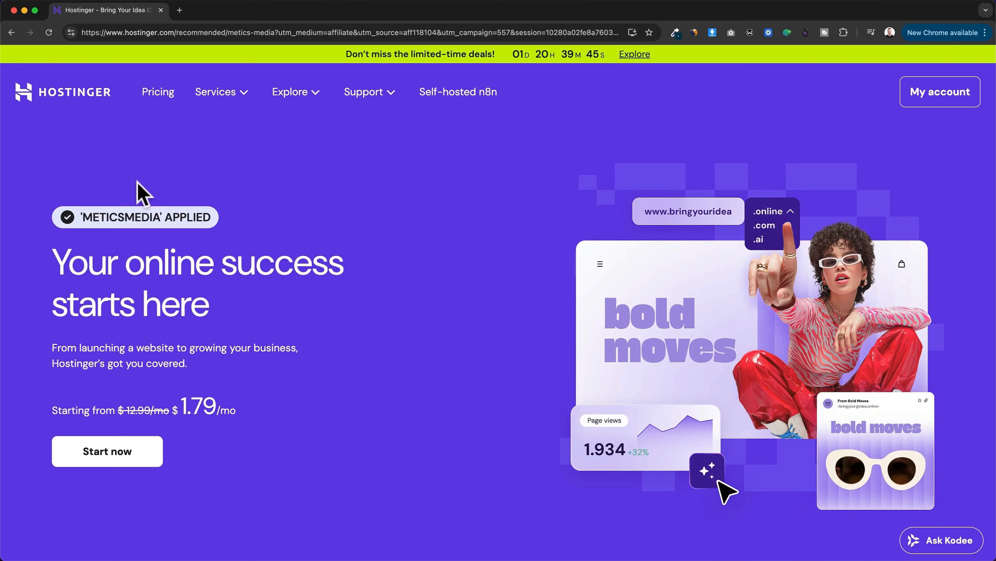
Step: Go from the Hostinger landing page to its pricing, compare the hosting plans and choose the Business plan
drag(82, 216, 160, 218)
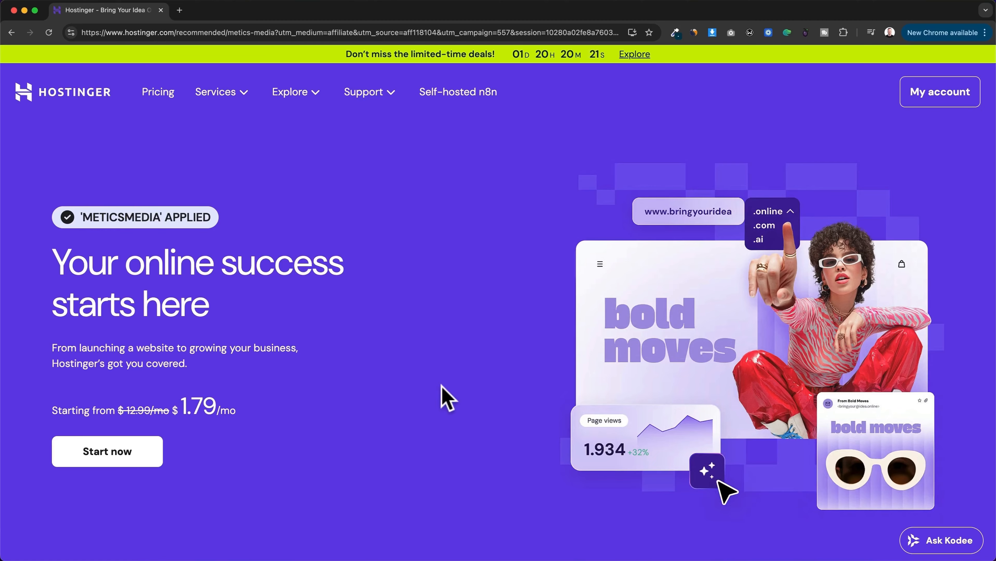
click(142, 452)
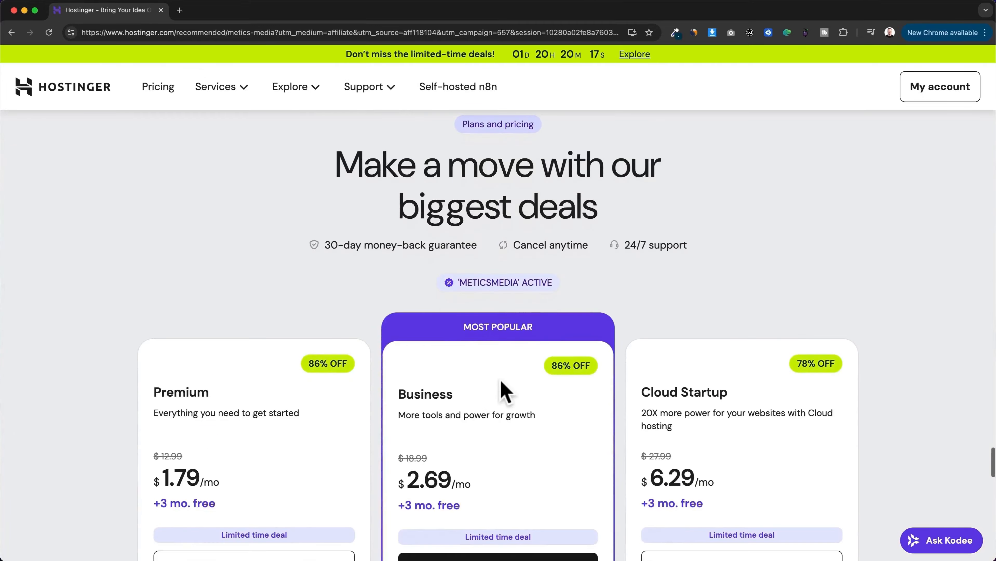
scroll(552, 400, down, 3)
scroll(558, 405, down, 2)
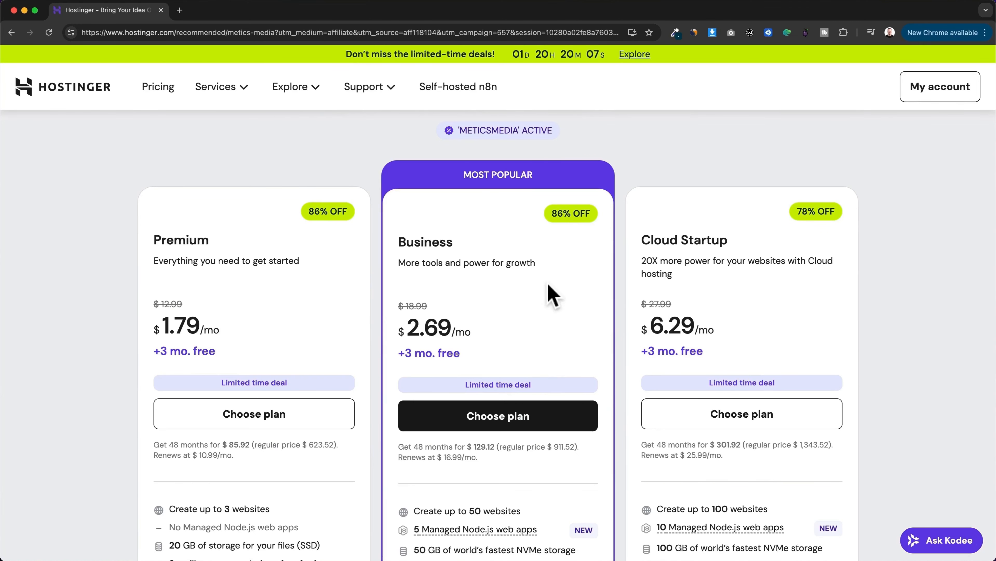
scroll(552, 297, down, 3)
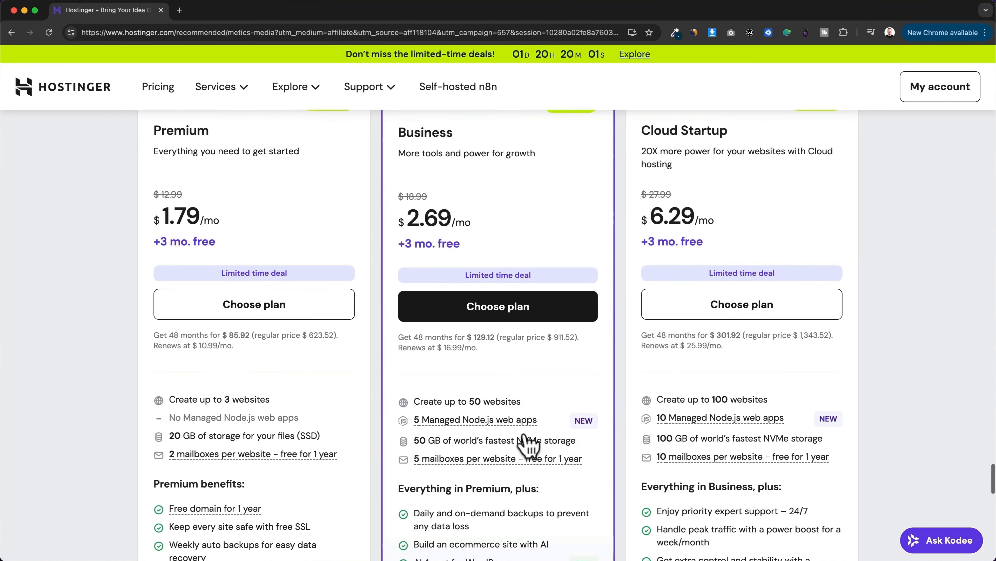
scroll(524, 432, up, 4)
scroll(525, 322, up, 1)
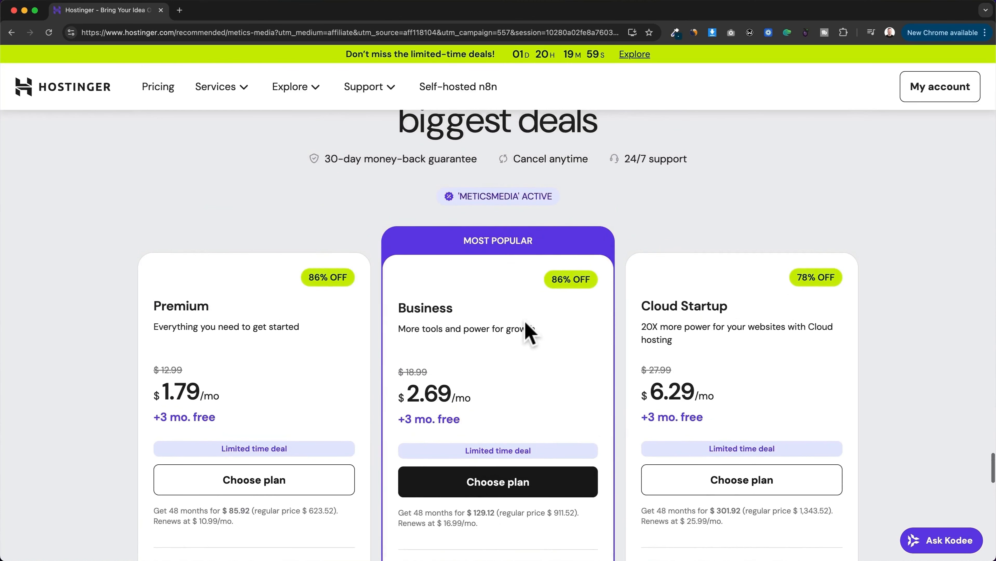
scroll(525, 330, down, 1)
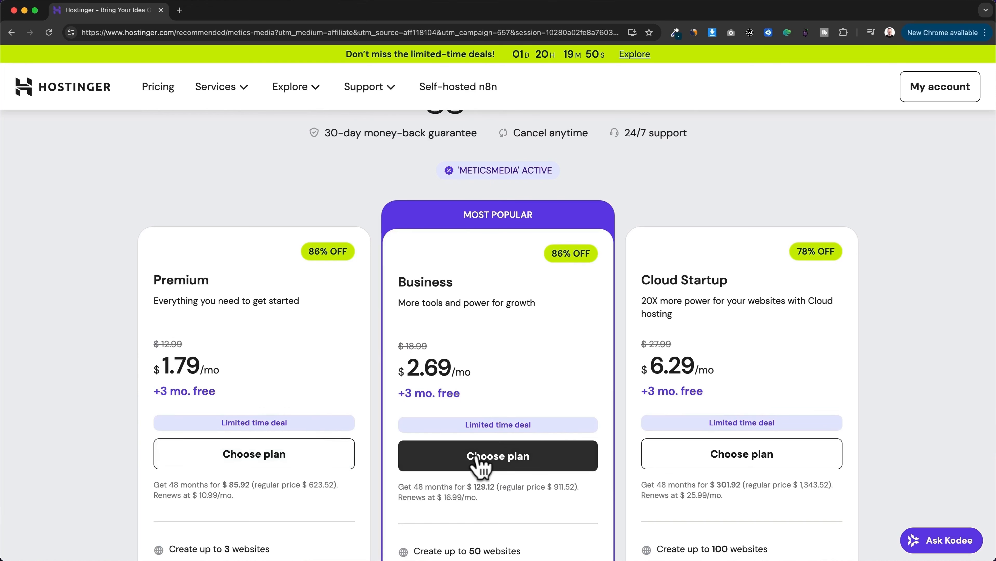
click(503, 458)
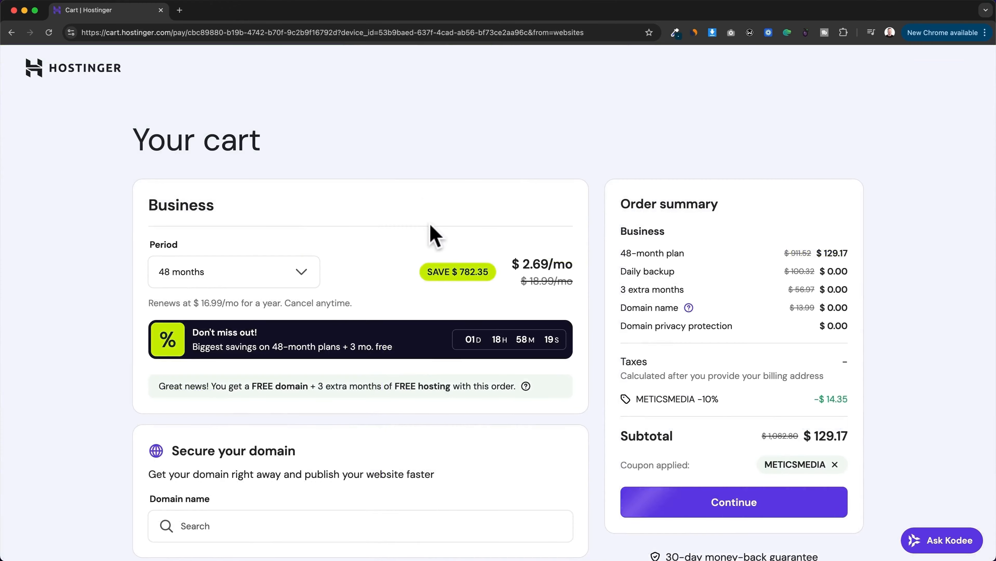
Step: Check the available billing periods, the monthly price and the renewal price of the Business plan in the cart
click(300, 273)
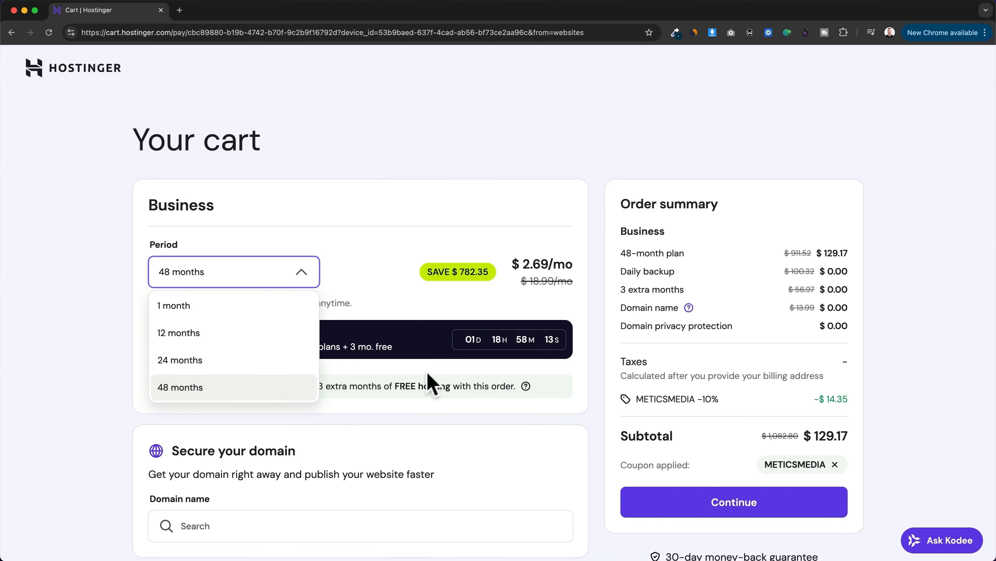
click(522, 263)
drag(522, 263, 576, 264)
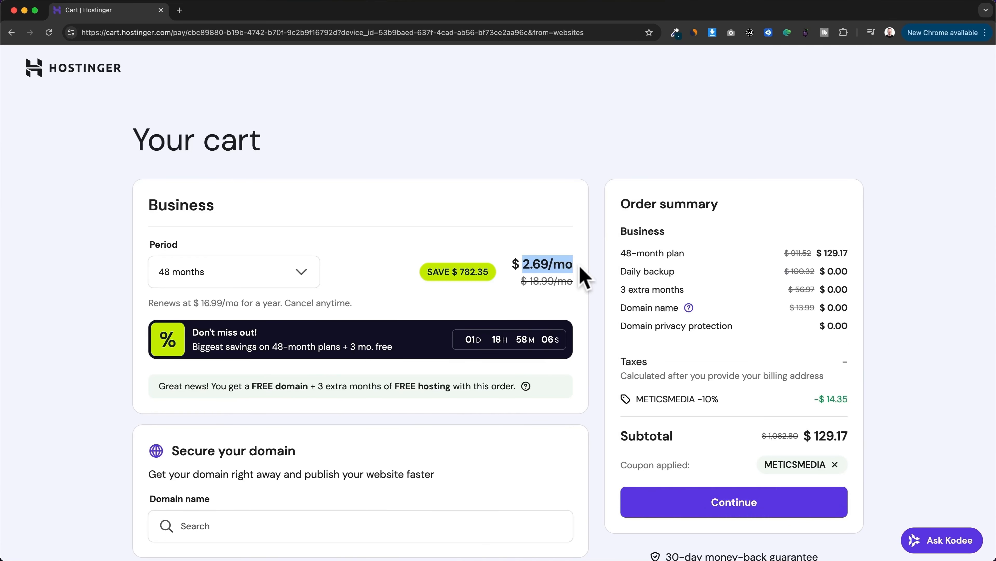
drag(200, 303, 237, 303)
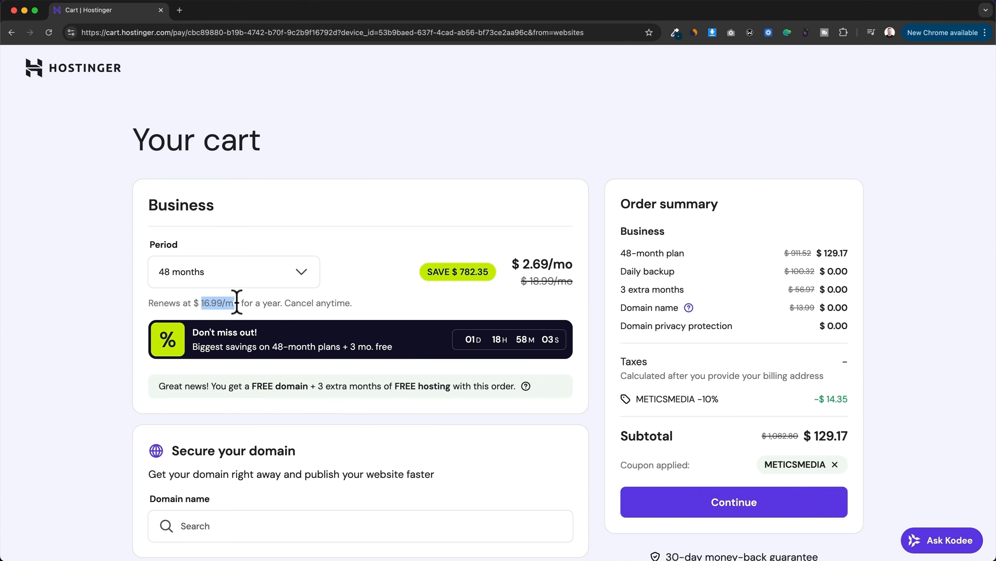
click(395, 306)
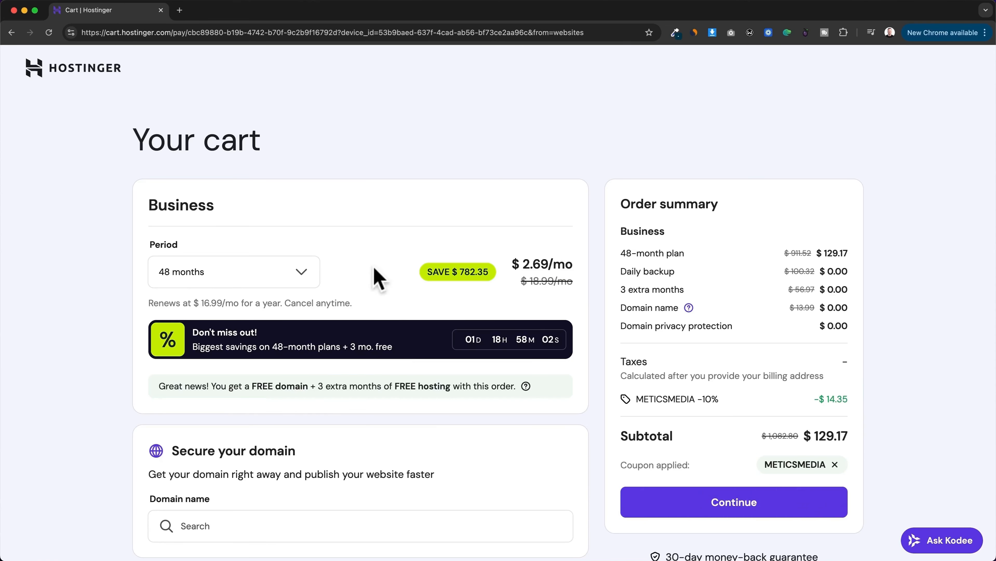
Step: Try the 12-month and 1-month billing periods for the Business plan to compare their costs
click(302, 273)
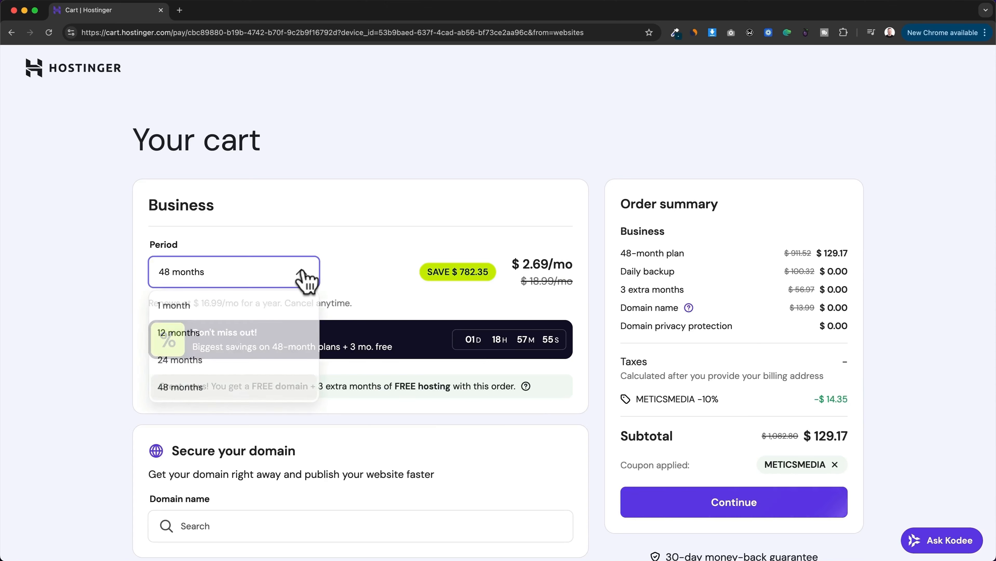
click(280, 342)
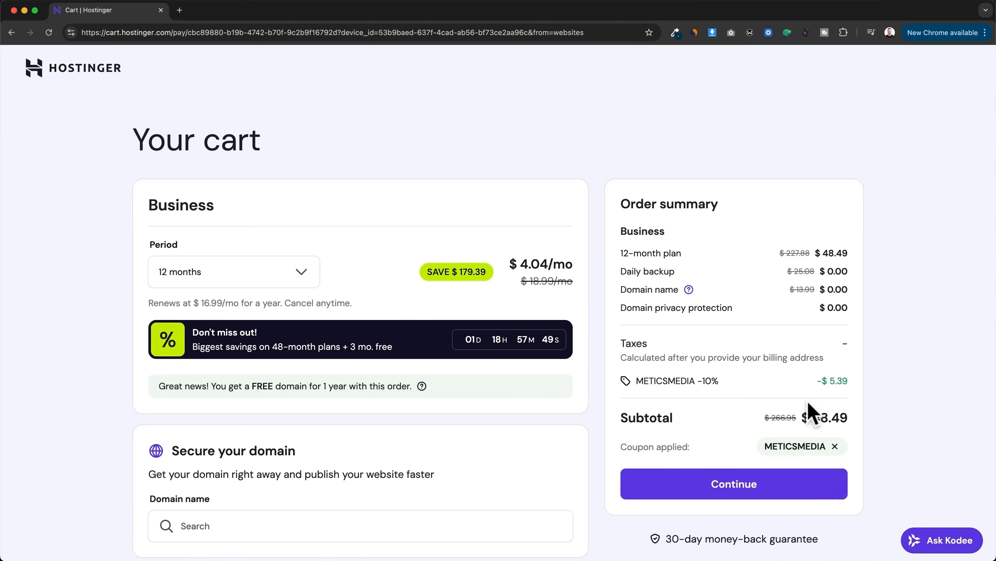
drag(811, 417, 849, 418)
click(391, 271)
click(281, 279)
click(234, 308)
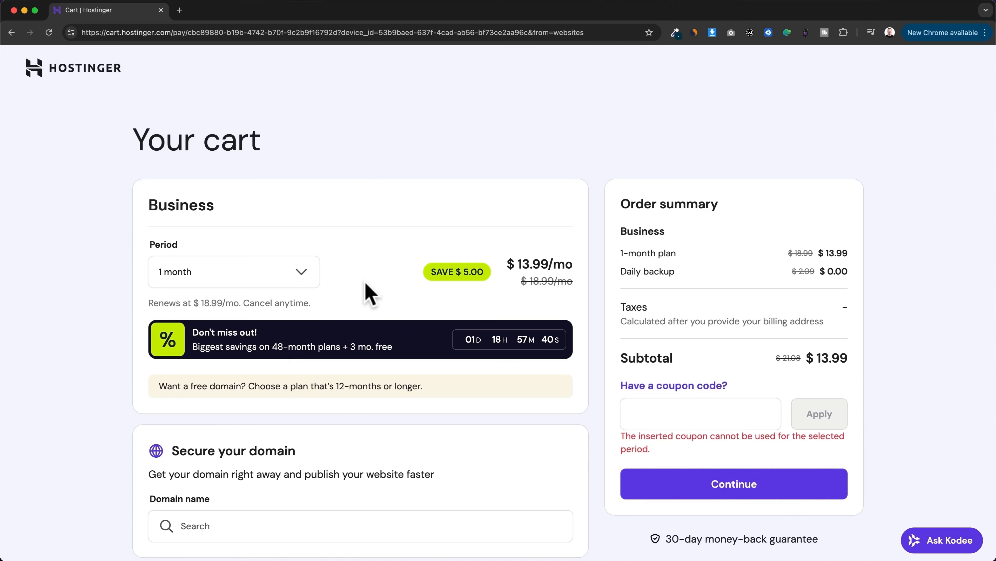
Step: Set the billing period to 48 months, check the applied METICSMEDIA coupon and continue to account registration
click(303, 279)
click(258, 389)
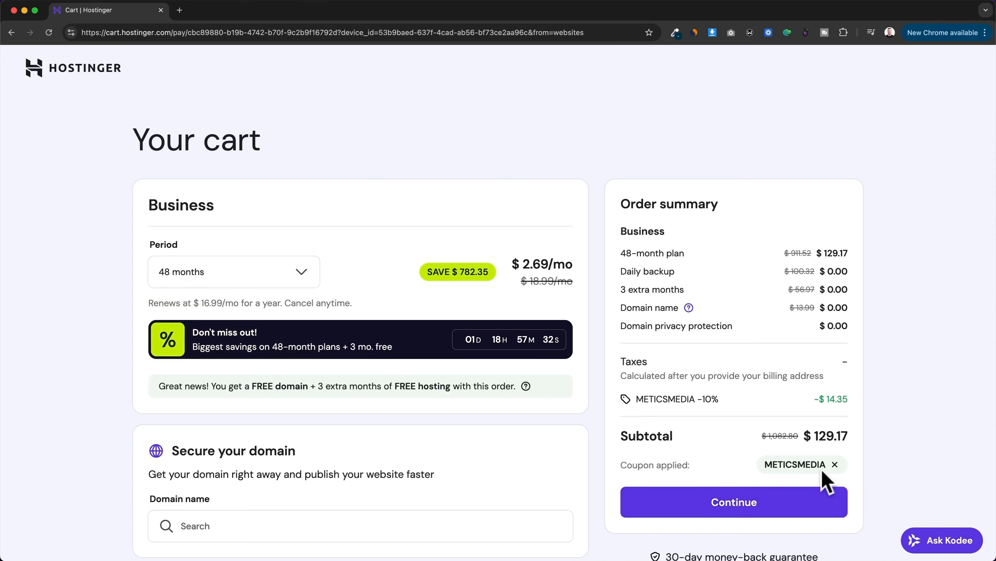
drag(768, 468, 825, 465)
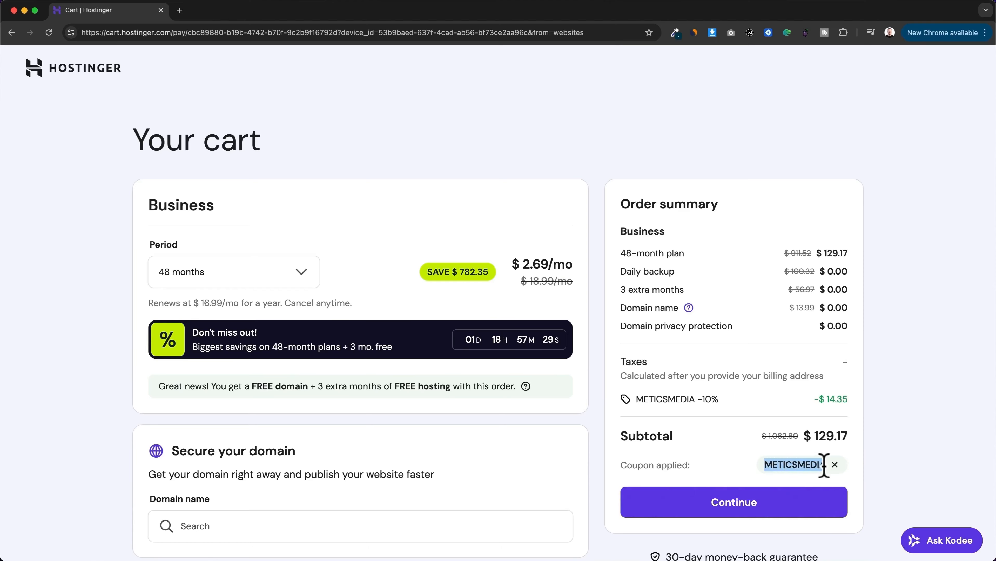
click(729, 463)
click(762, 502)
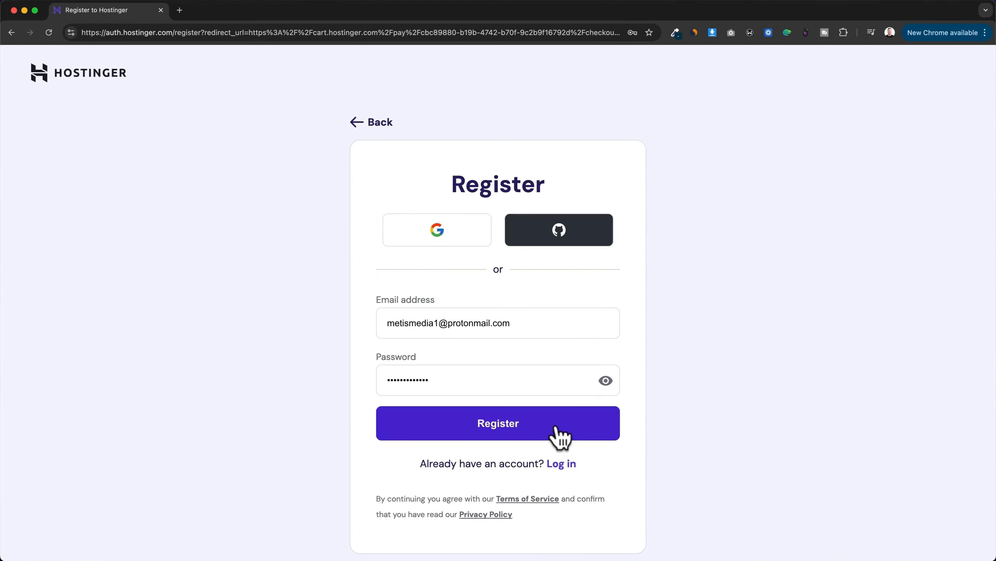
Step: Register the new Hostinger account and submit the billing address form at checkout
click(558, 429)
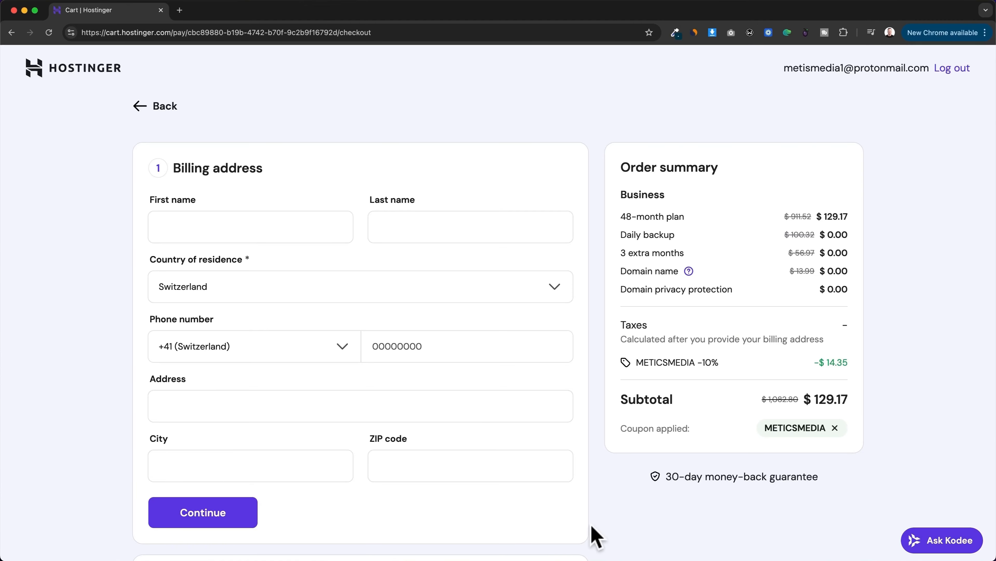
click(244, 524)
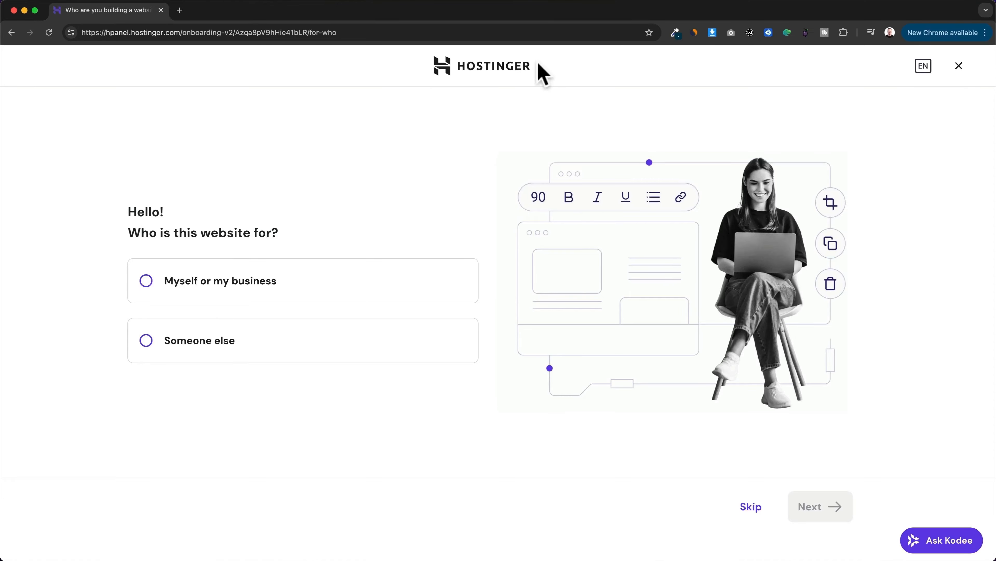
Step: Leave the website onboarding, switch to Gmail and verify the account's e-mail address from Hostinger's verification message
click(497, 71)
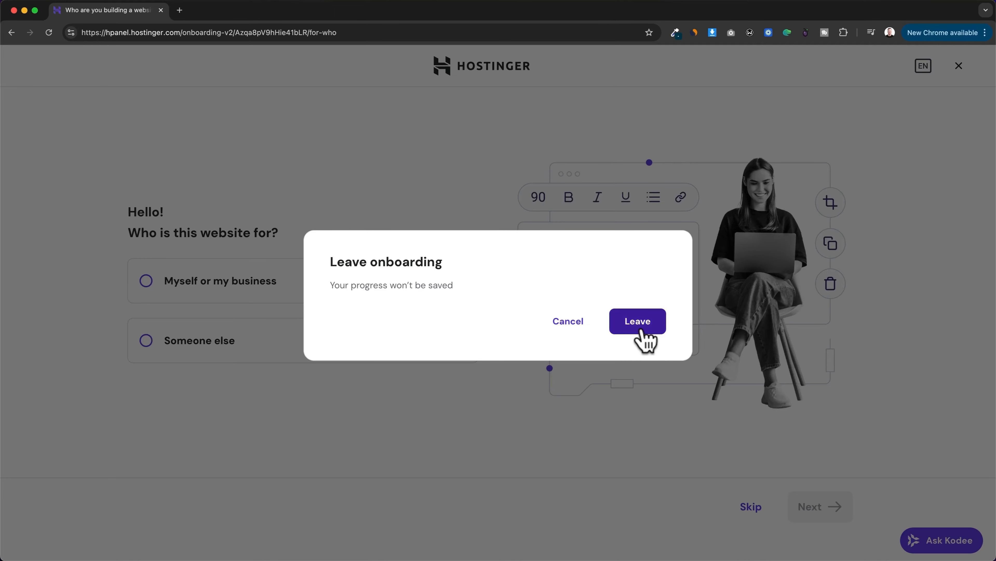
click(640, 330)
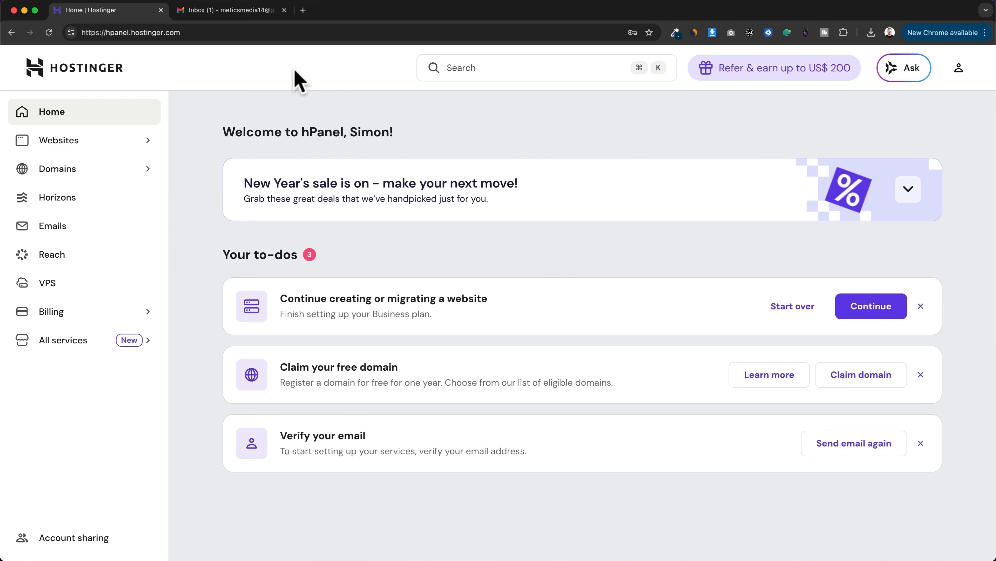
click(250, 15)
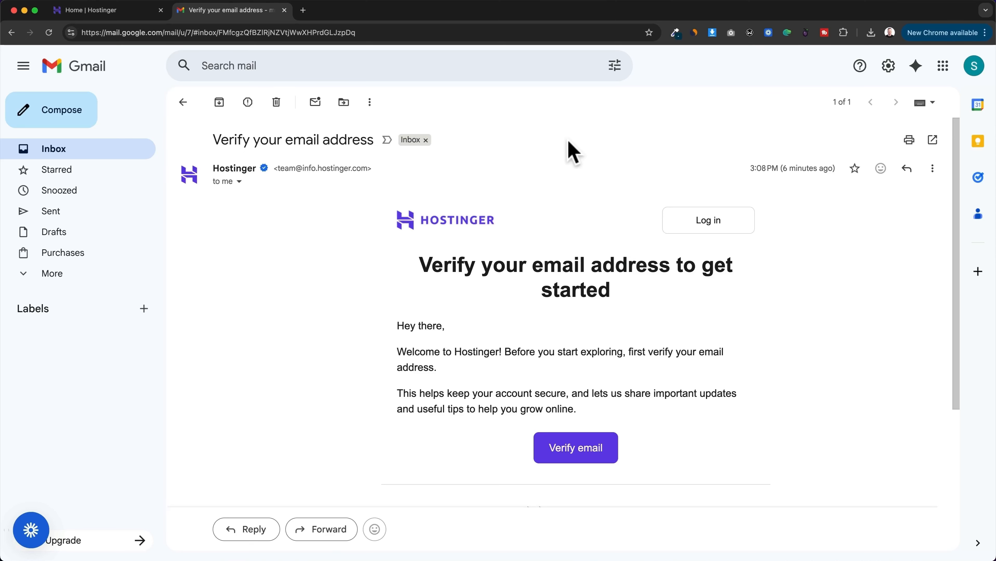
click(574, 451)
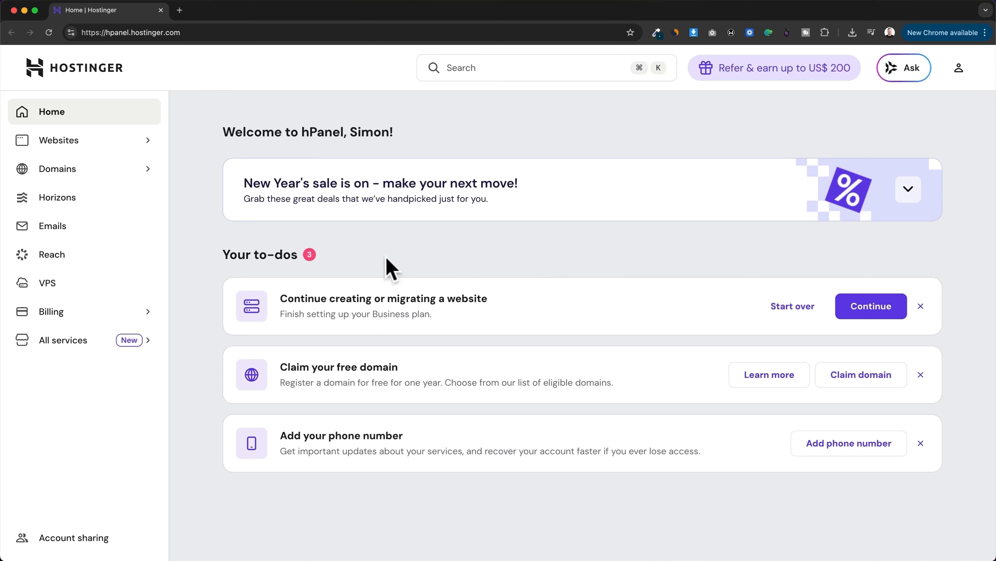
Step: Start claiming the free domain from the to-do list and set its extension to .com
click(86, 175)
click(855, 388)
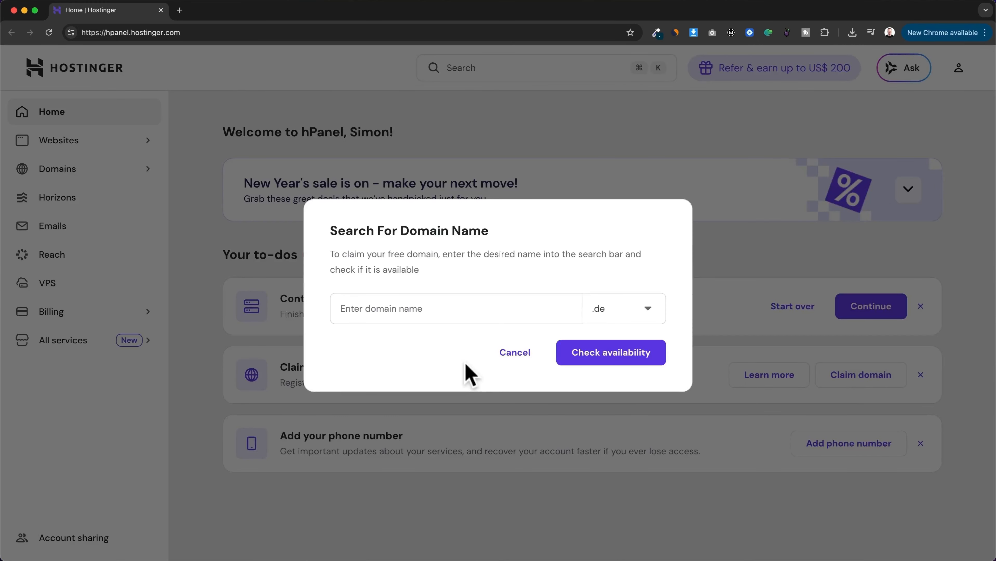
click(650, 314)
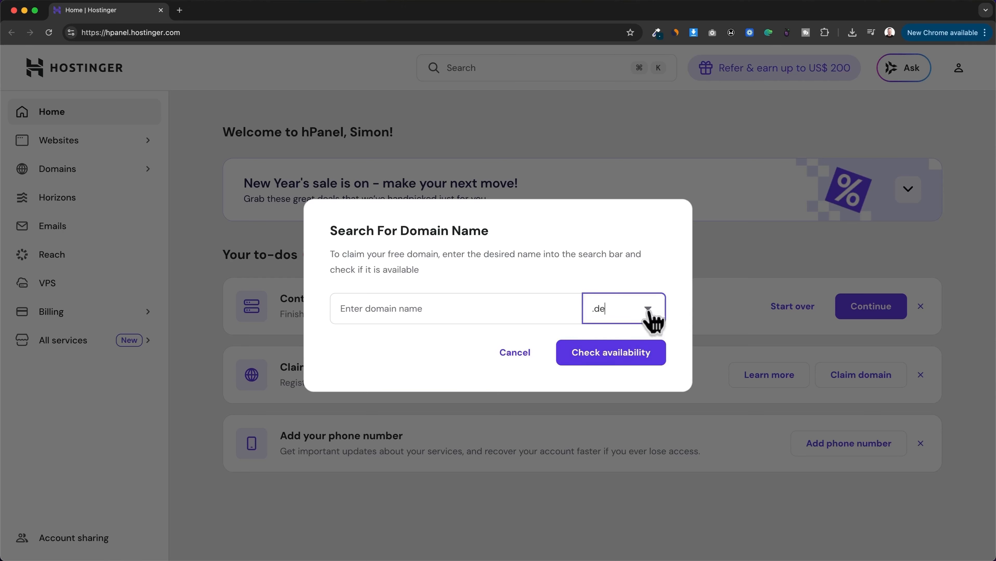
click(650, 315)
text(com)
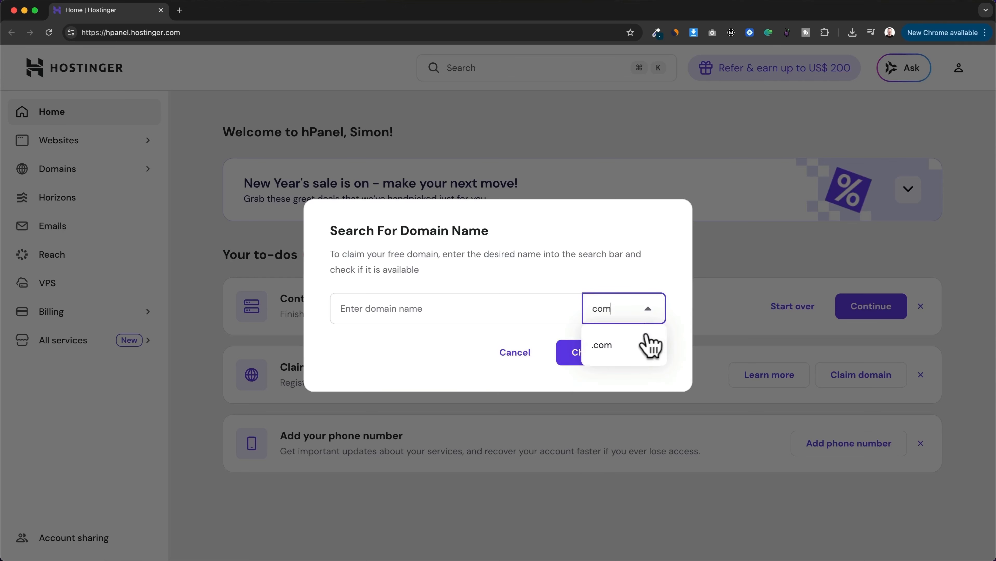
click(627, 345)
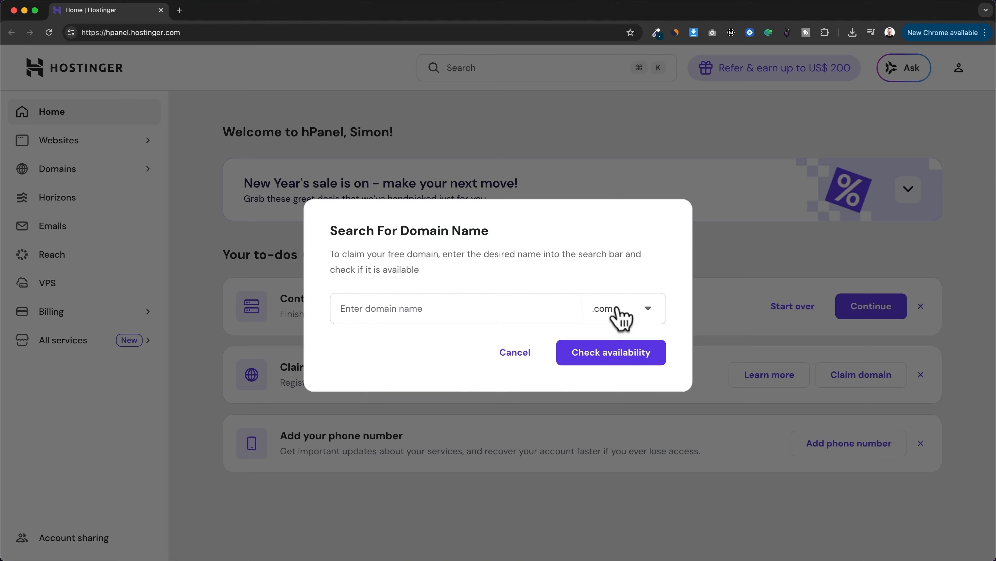
Step: Browse the list of alternative domain extensions, keeping .com selected
click(618, 311)
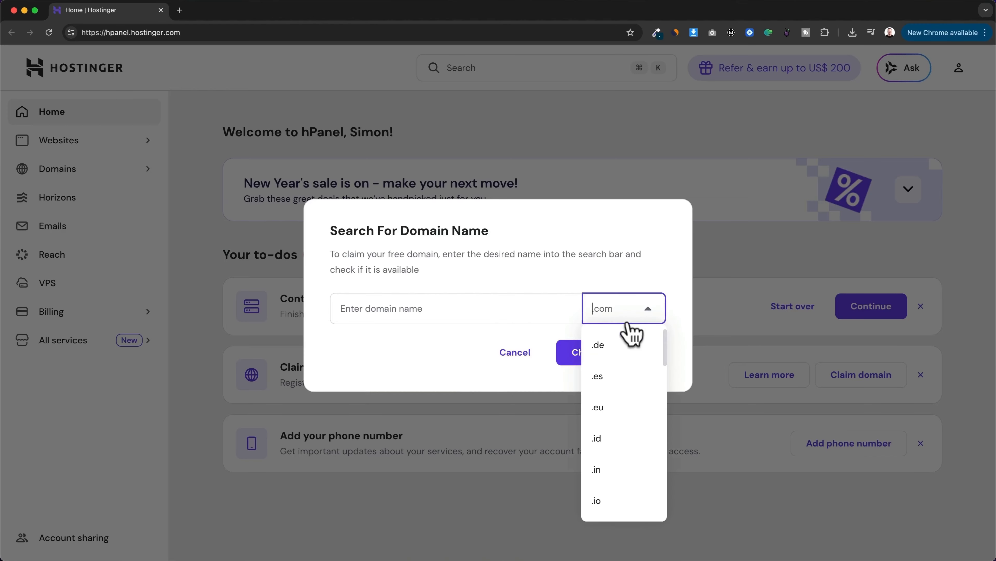
scroll(635, 370, down, 1)
scroll(635, 372, down, 5)
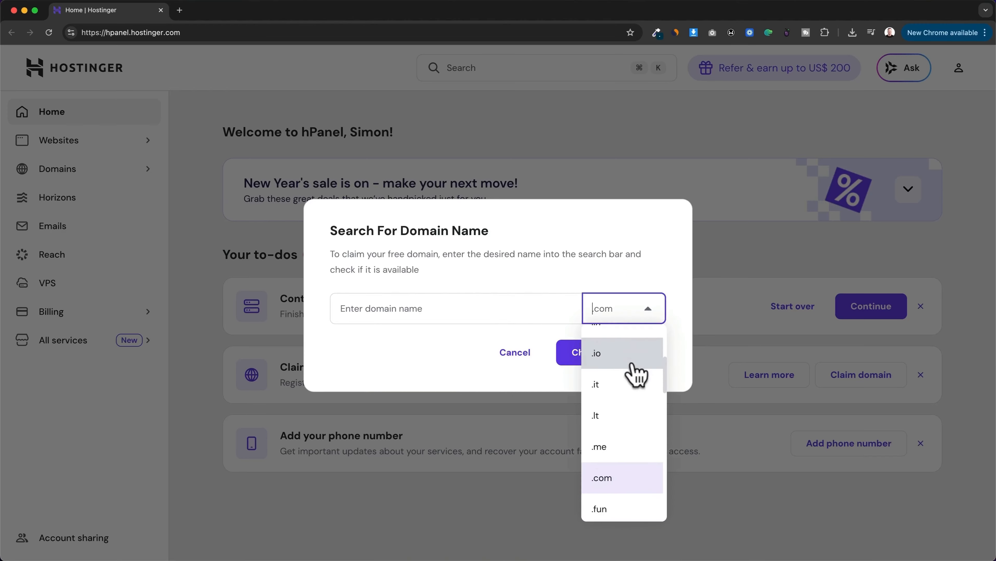
click(453, 348)
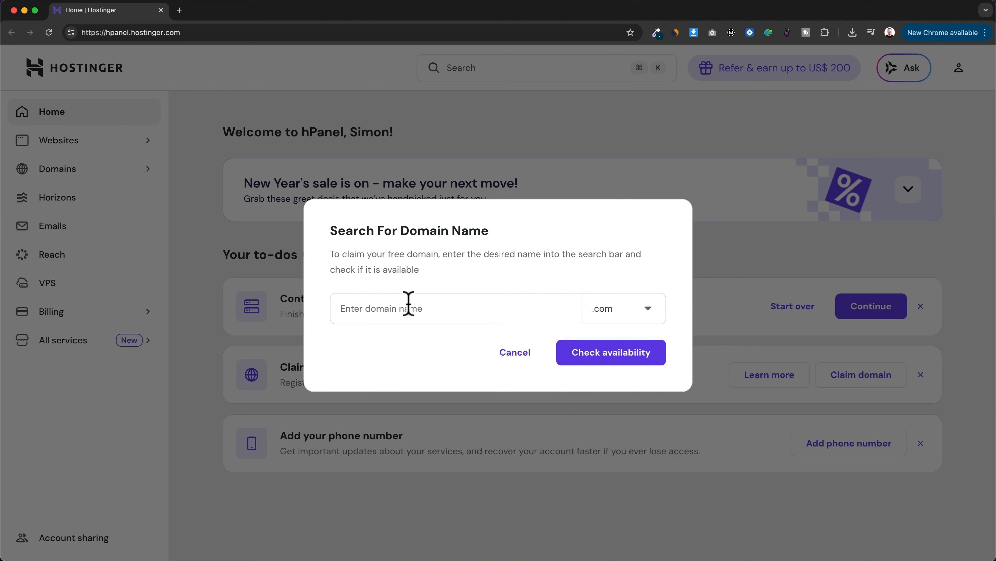
Step: Enter wpdemosite1 as the domain name and check its availability
click(407, 305)
text(wpdemosite1)
click(568, 355)
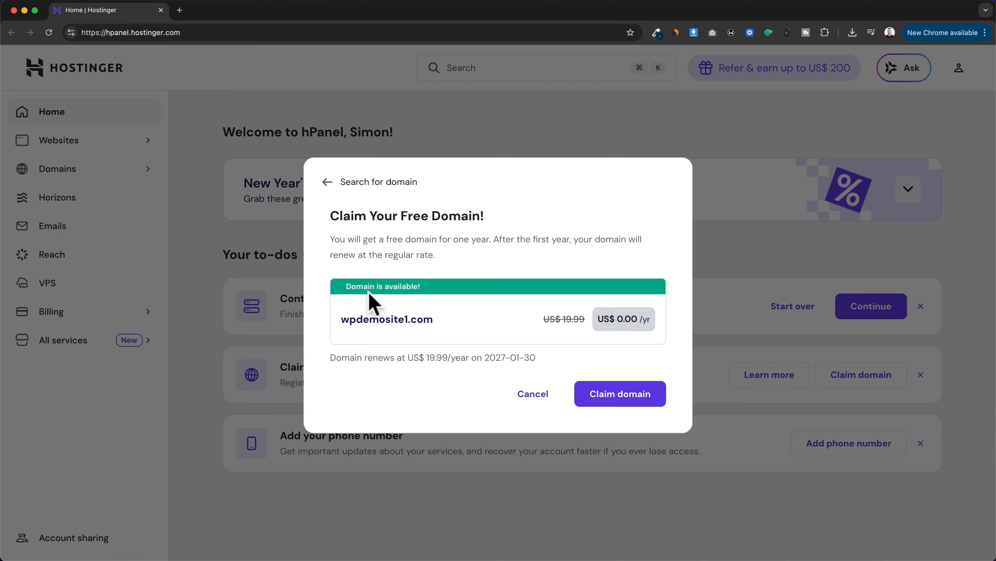
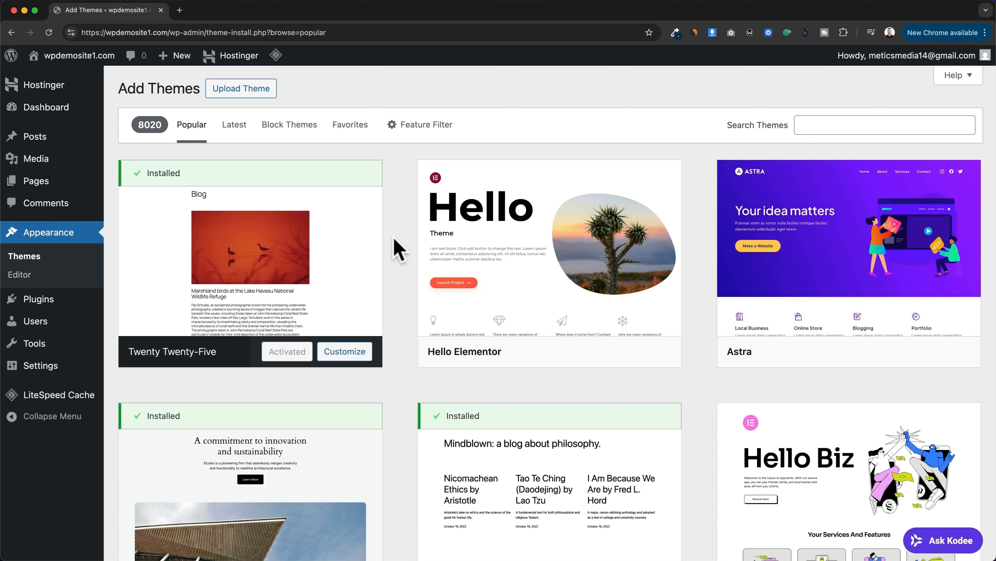
Step: Search the theme directory for astra, then install and activate the Astra theme
click(832, 126)
text(astra)
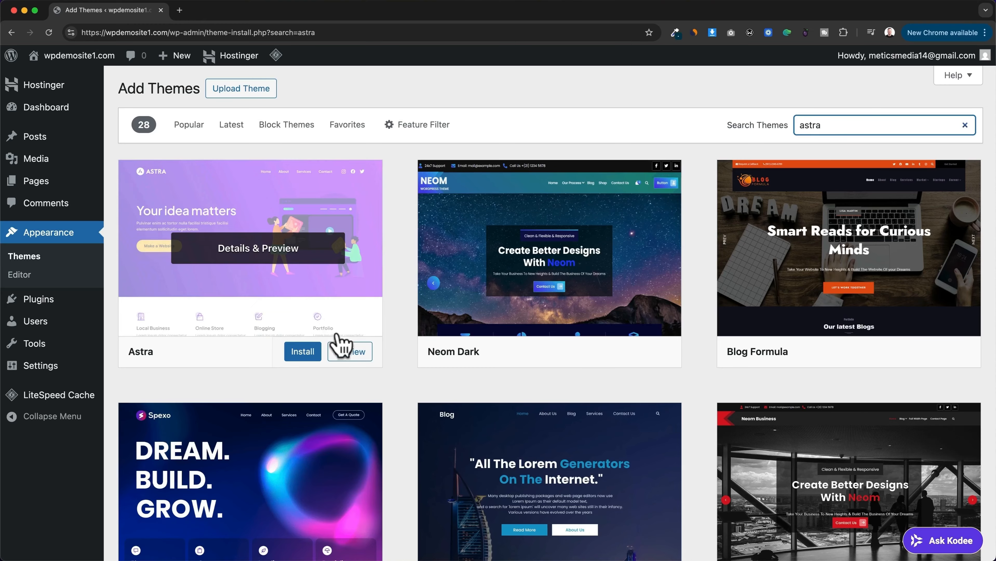
click(305, 356)
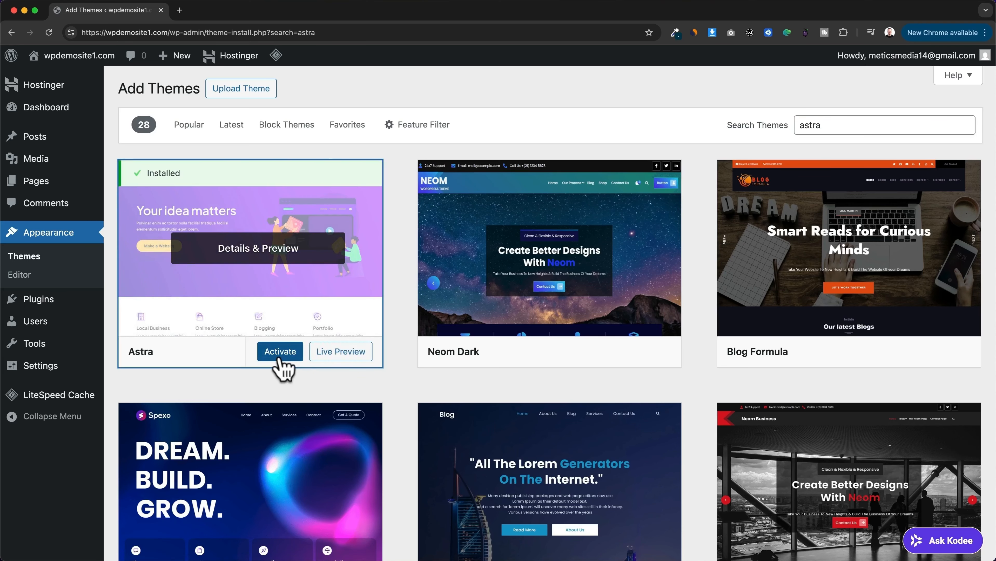
click(282, 358)
scroll(407, 428, down, 7)
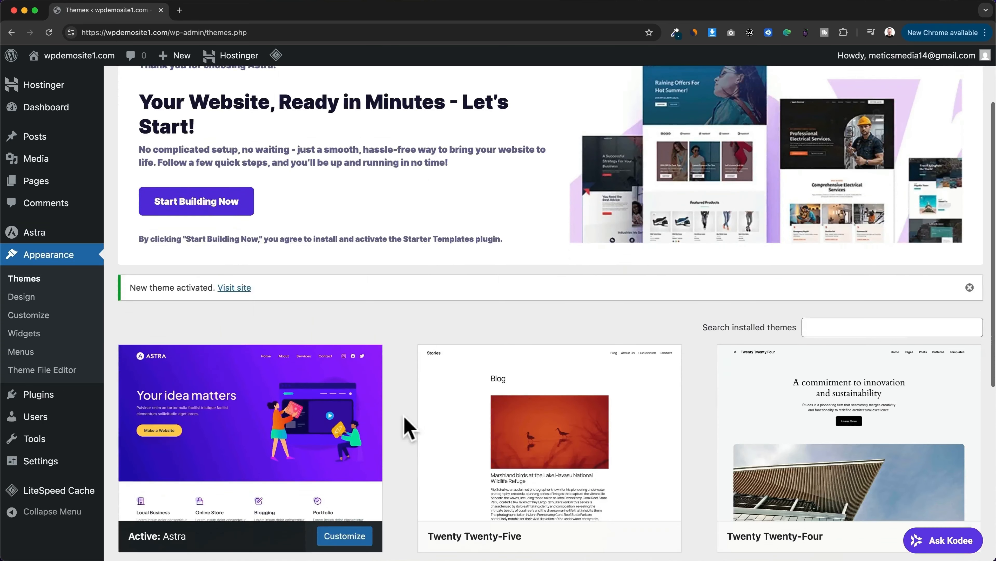
scroll(407, 428, down, 1)
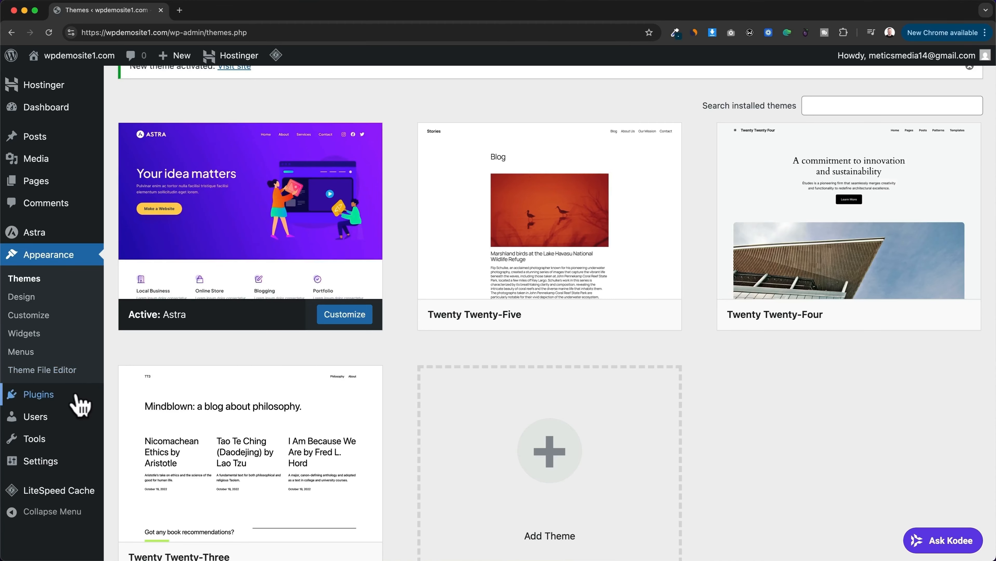
Step: Dismiss the Astra banner on the plugins page and bulk-deactivate Hostinger AI, Hostinger Easy Onboarding, Hostinger Reach and Hostinger Tools
click(47, 401)
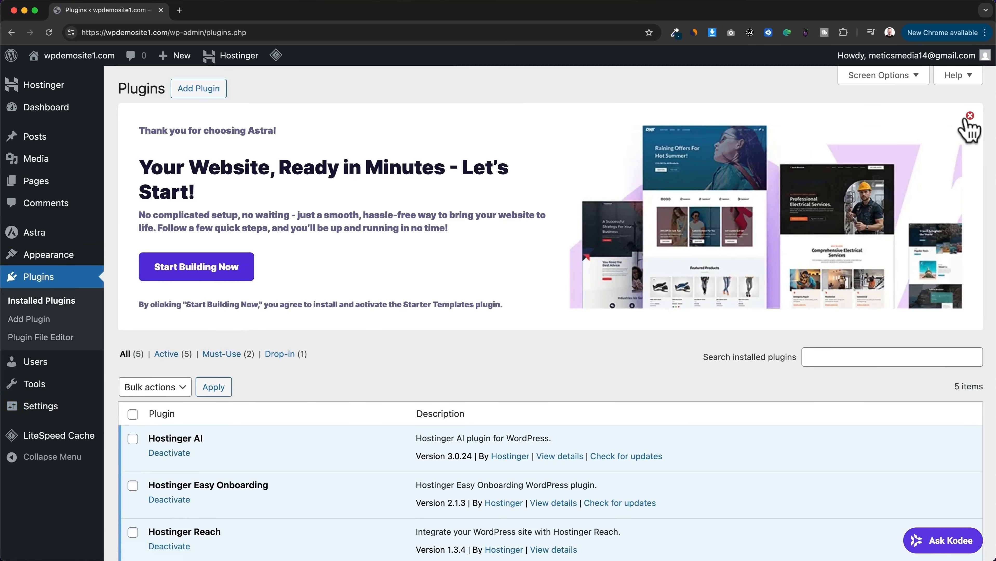
click(971, 116)
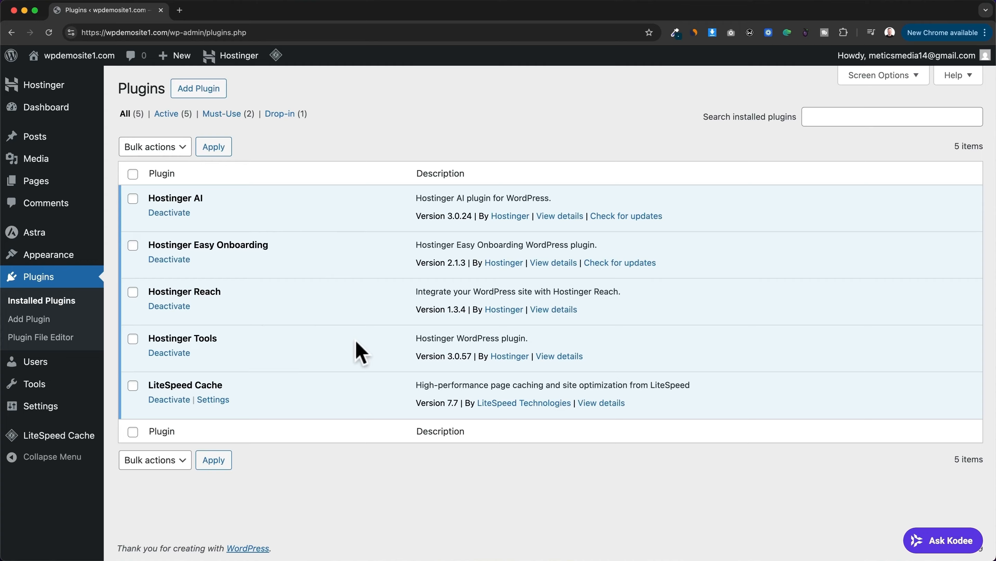
click(133, 199)
click(133, 245)
click(133, 293)
click(133, 338)
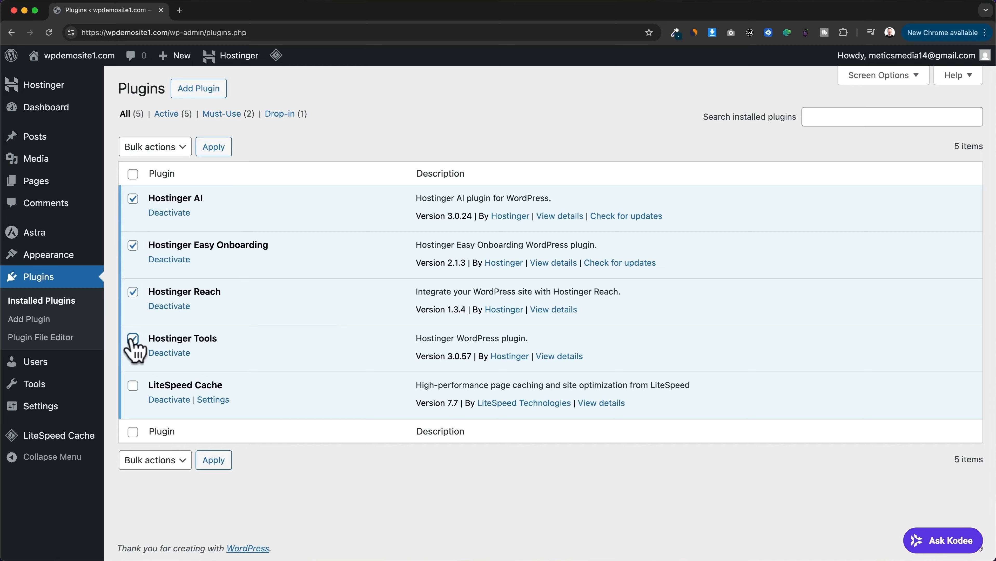
click(178, 150)
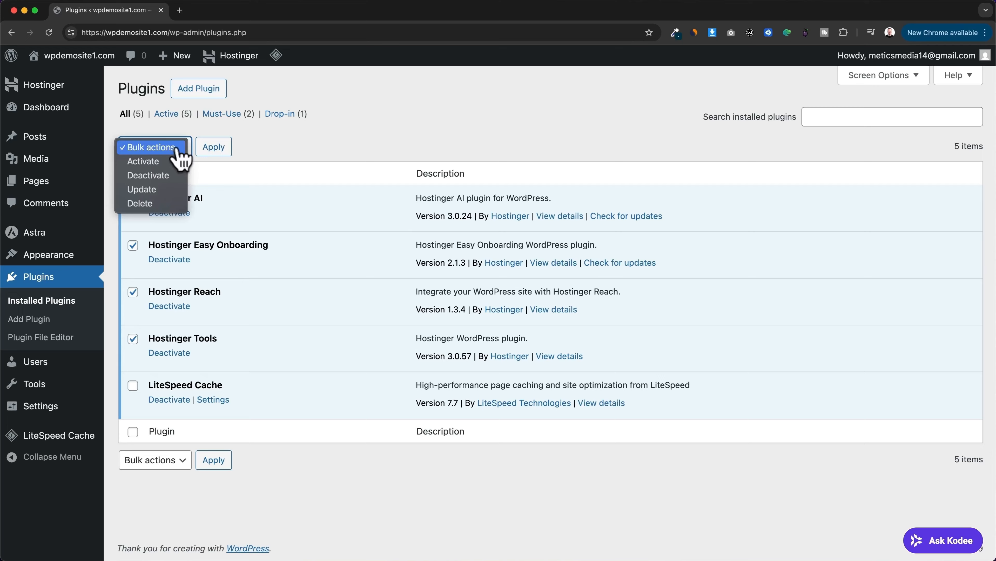
click(169, 176)
click(214, 147)
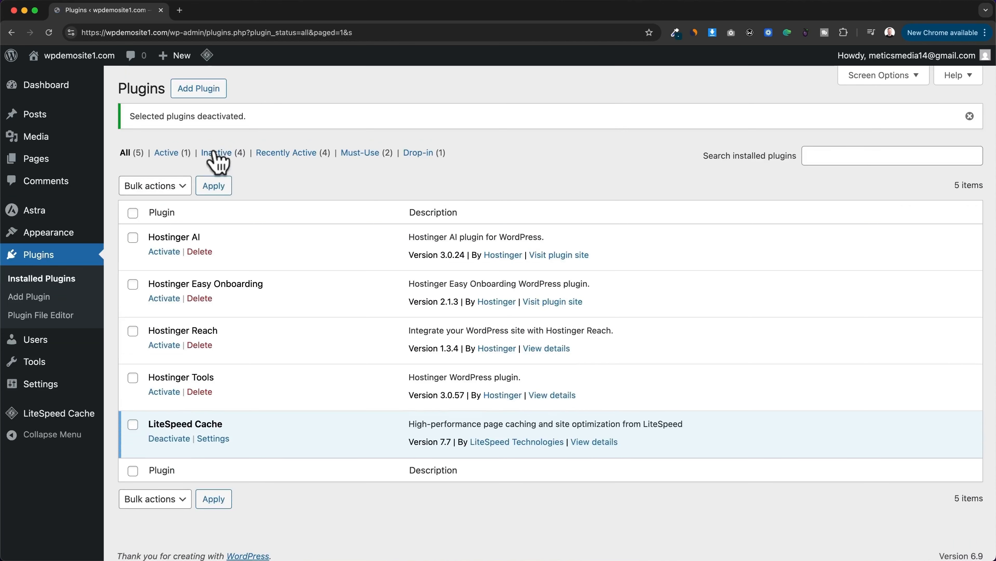
Step: Bulk-delete the four deactivated Hostinger plugins and their data, keeping LiteSpeed Cache
click(133, 238)
click(132, 284)
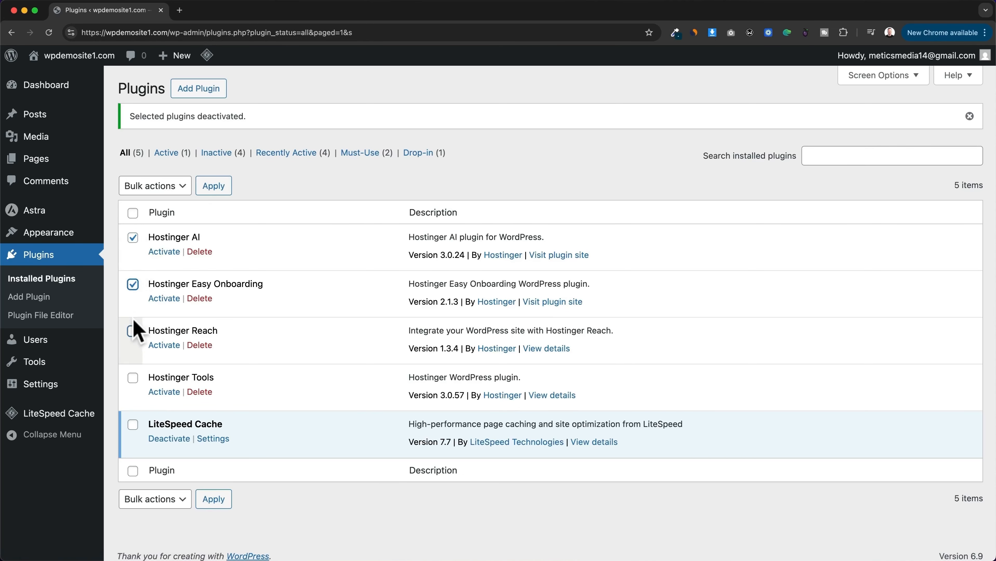
click(133, 331)
click(133, 377)
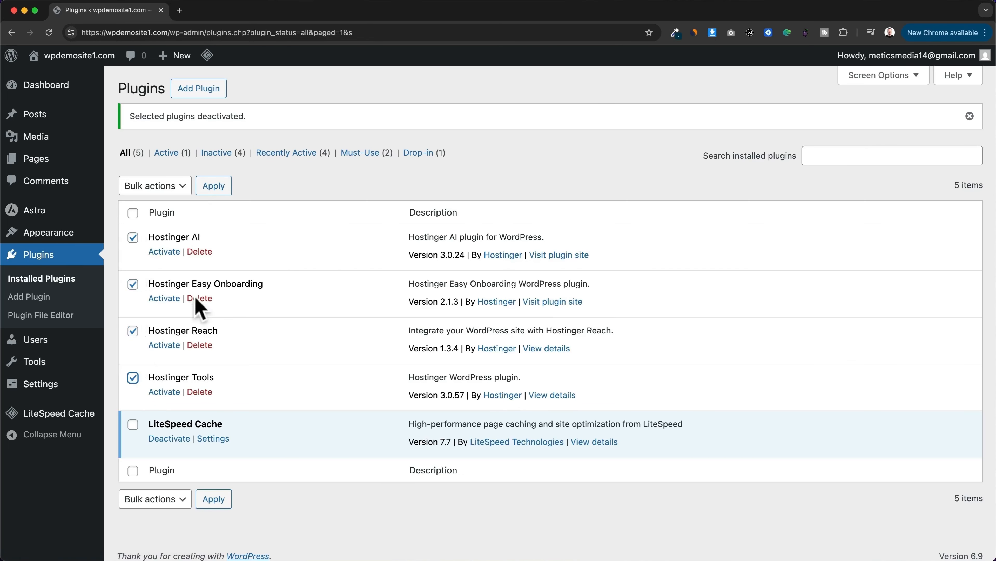
click(179, 191)
click(170, 243)
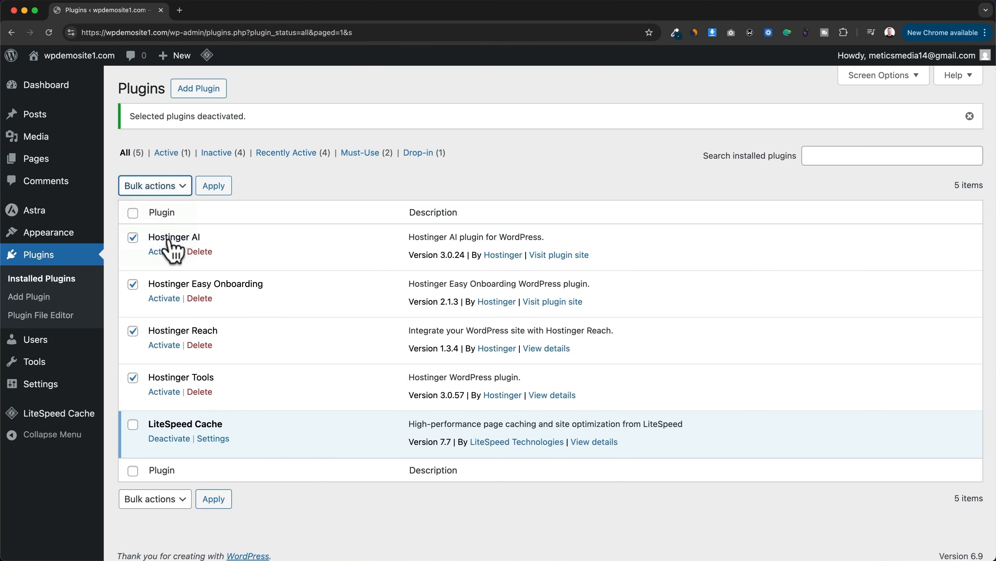
click(214, 187)
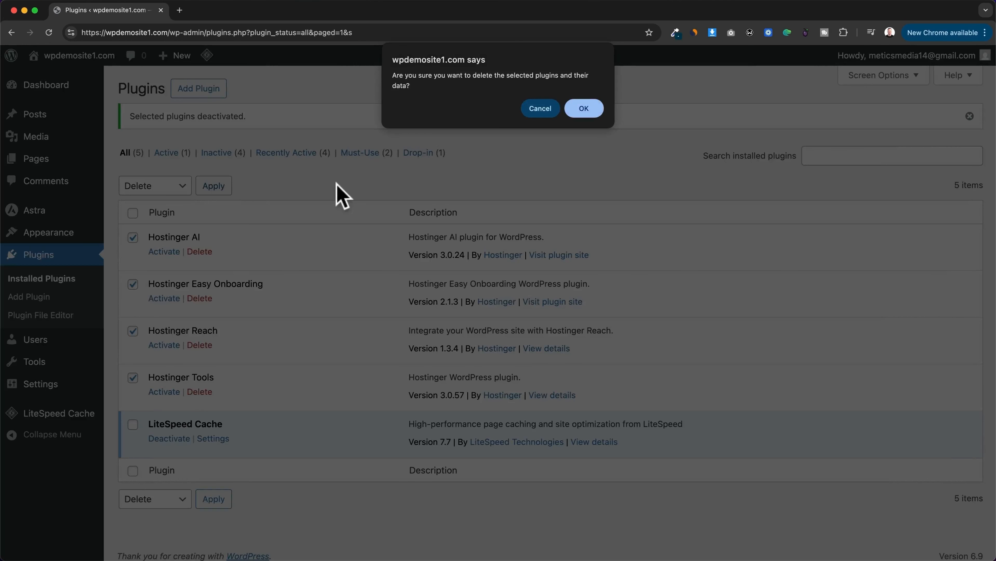
click(587, 120)
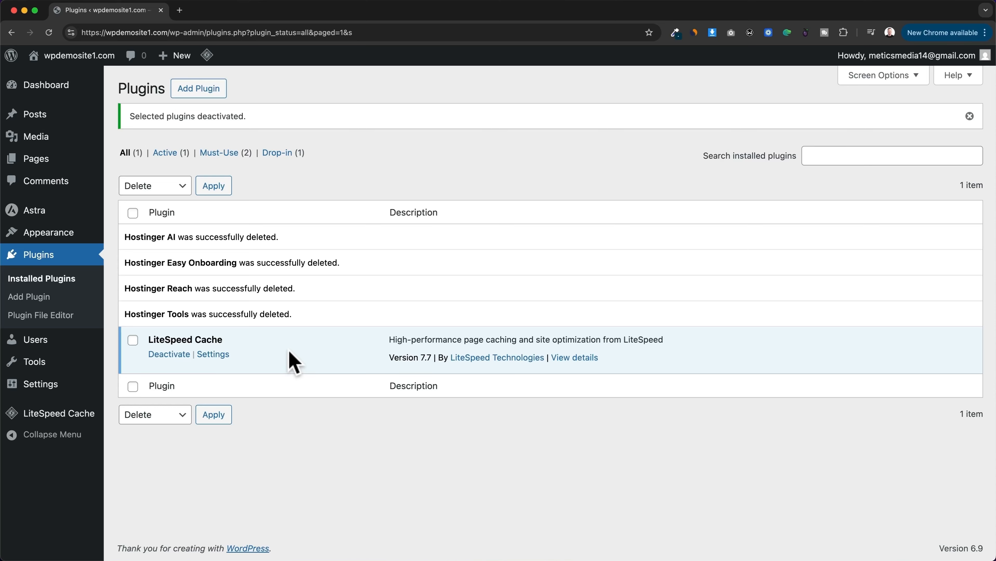
Step: Search the plugin directory for starter templates, then install and activate Starter Templates by Brainstorm Force
click(204, 92)
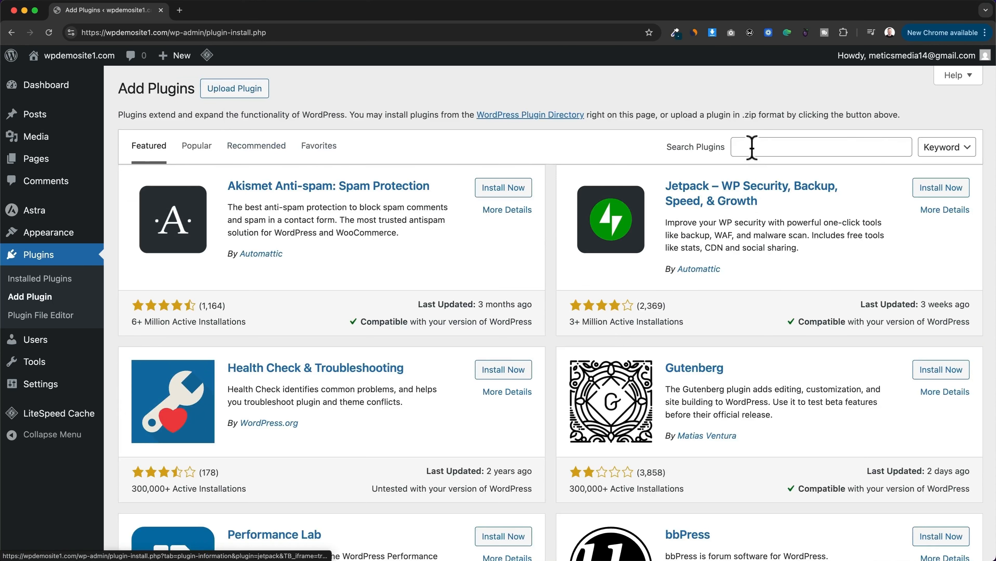
click(752, 148)
text(starter)
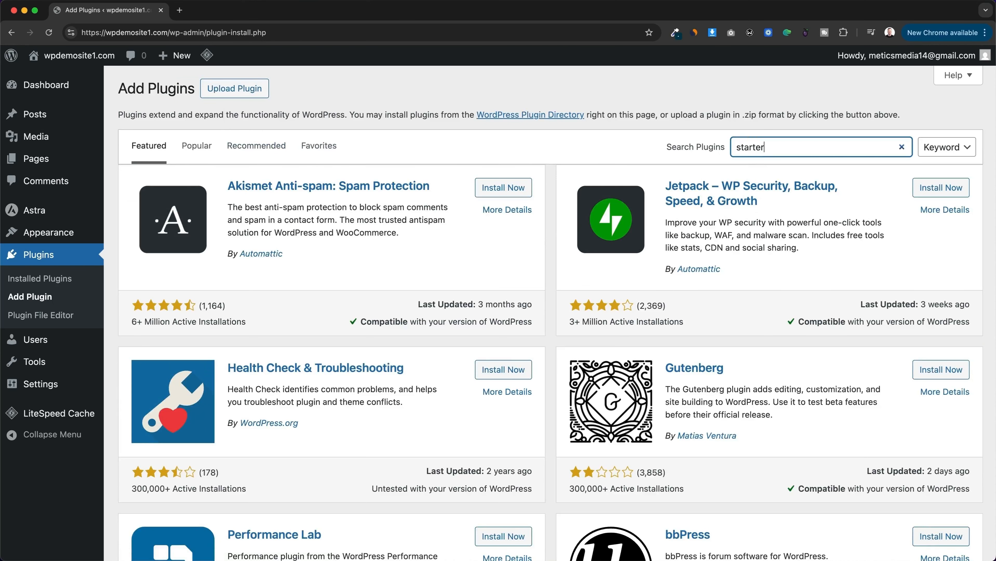
text( templates)
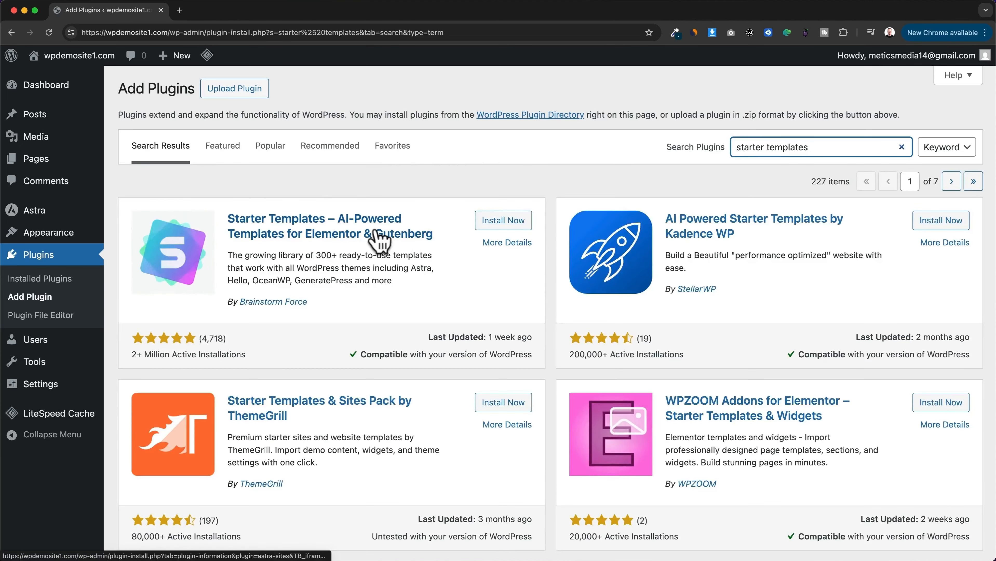
click(505, 227)
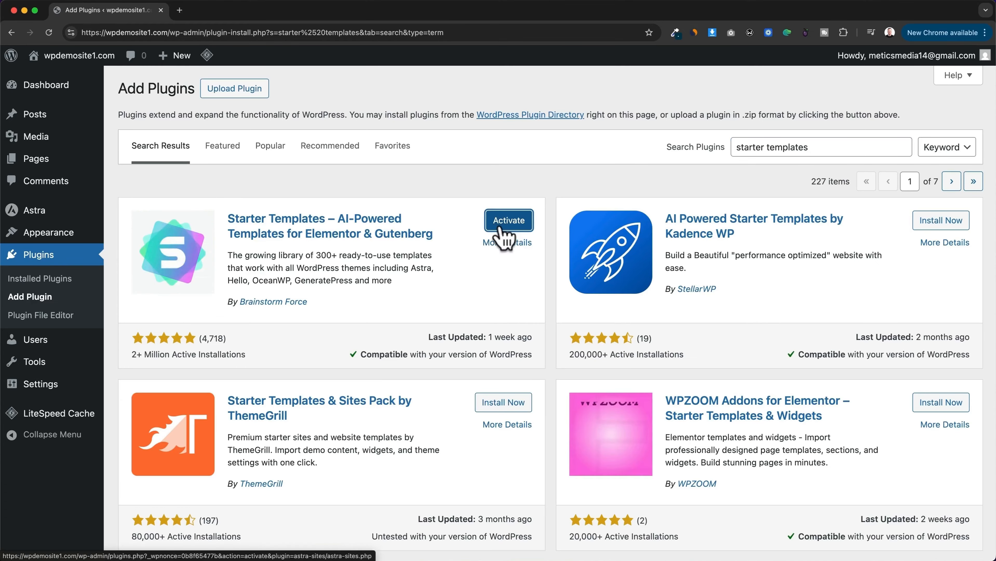
click(504, 227)
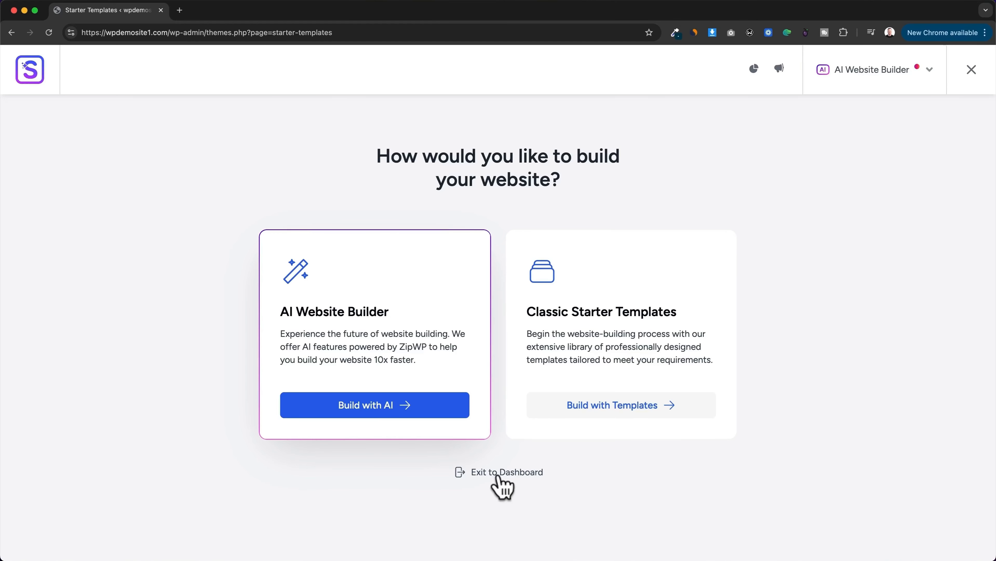
Step: Exit to the dashboard and save the General Settings with "Disable Elementor Page Builder Templates in Starter Templates" unchecked
click(503, 488)
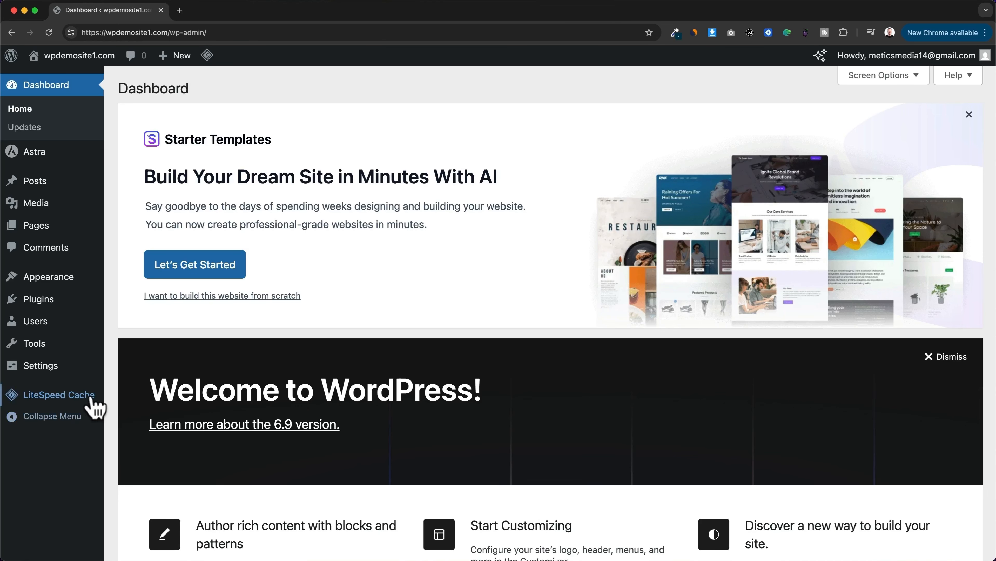
click(65, 371)
scroll(593, 432, down, 2)
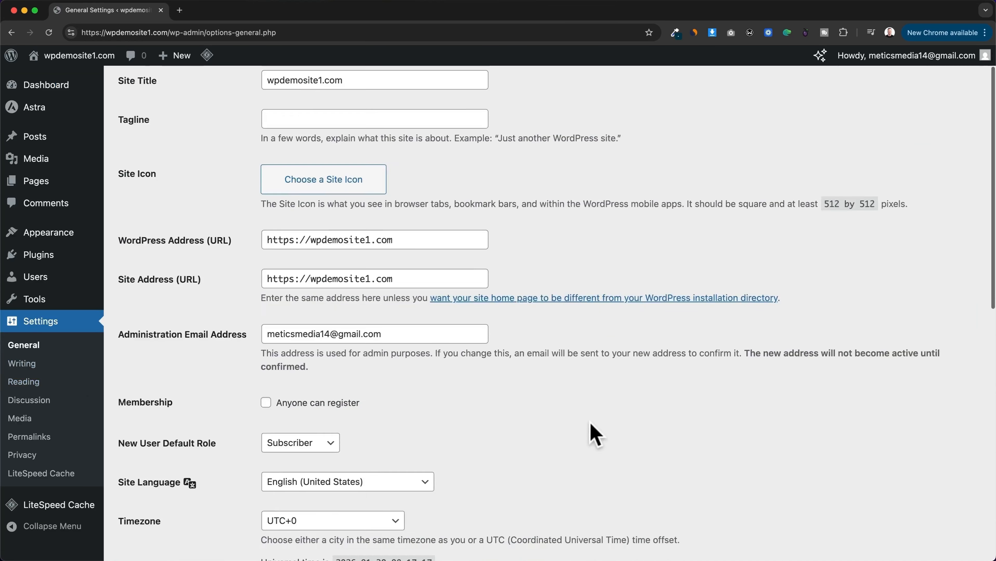
scroll(591, 423, down, 10)
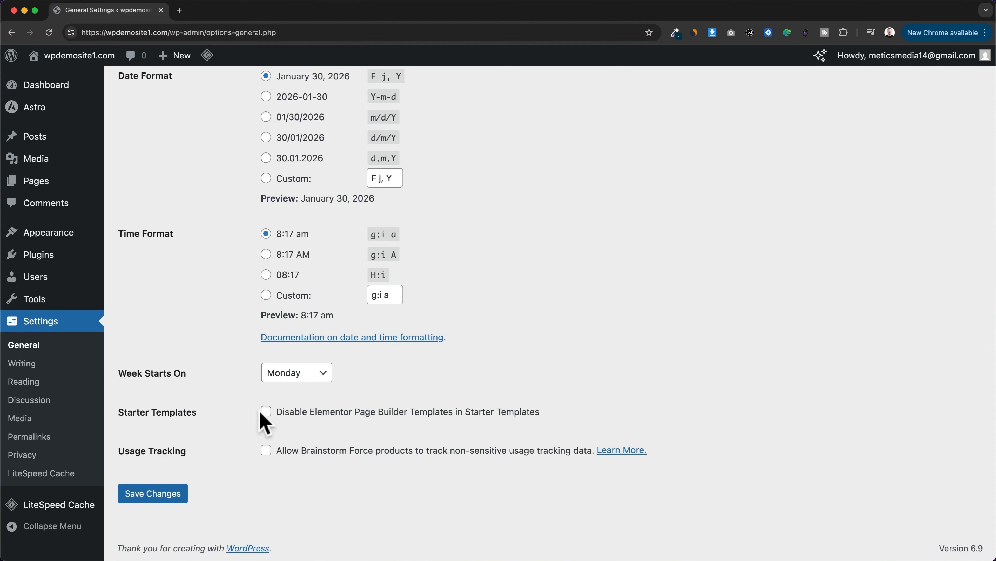
click(173, 497)
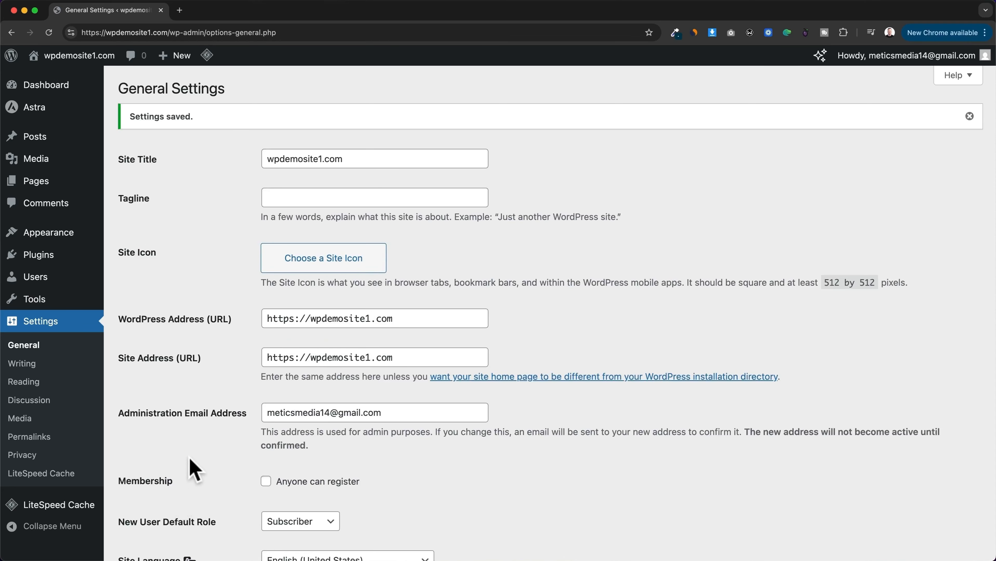
Step: Launch Starter Templates from the installed plugins and switch its page builder to Elementor
mouse_move(51, 258)
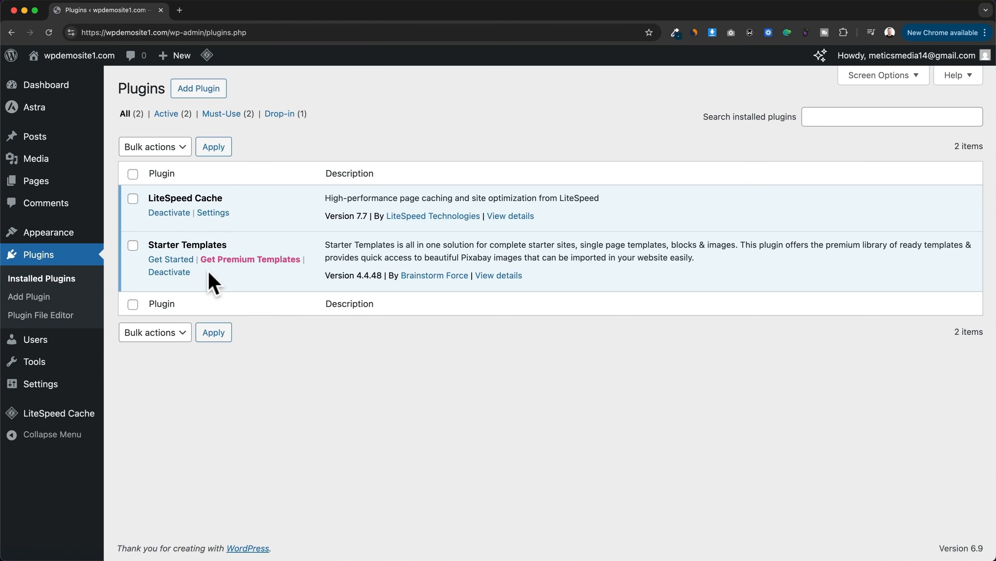
click(177, 261)
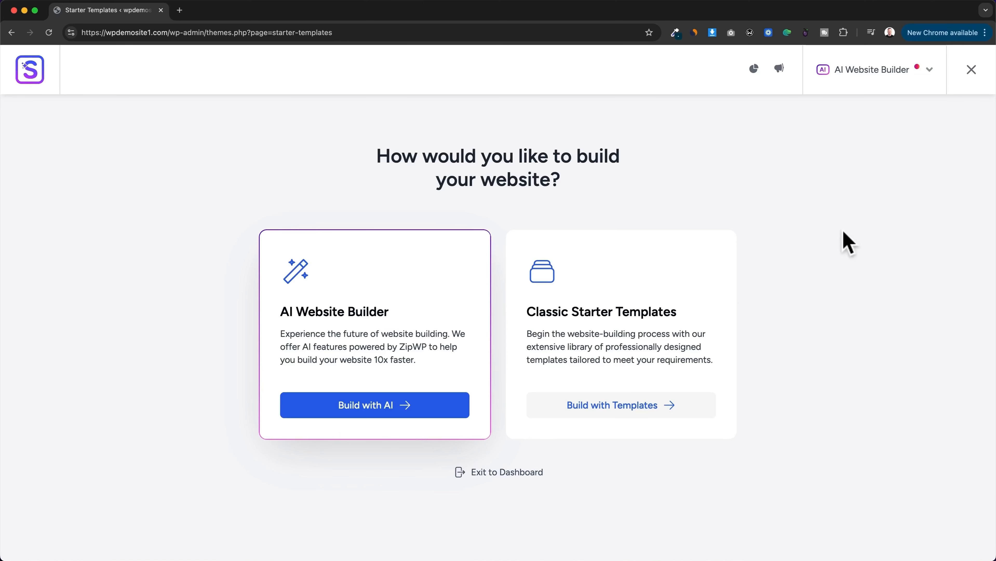
click(922, 79)
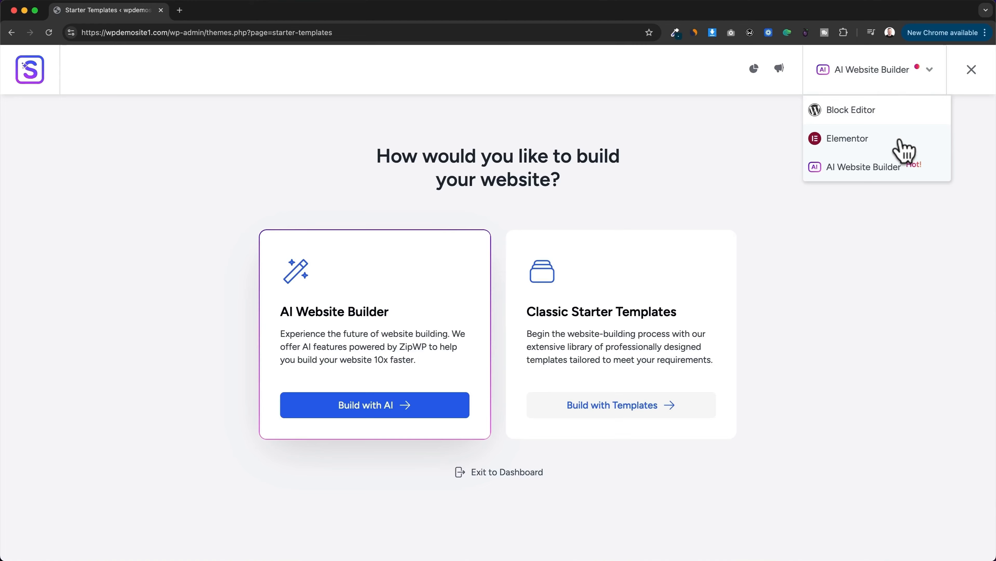
click(869, 144)
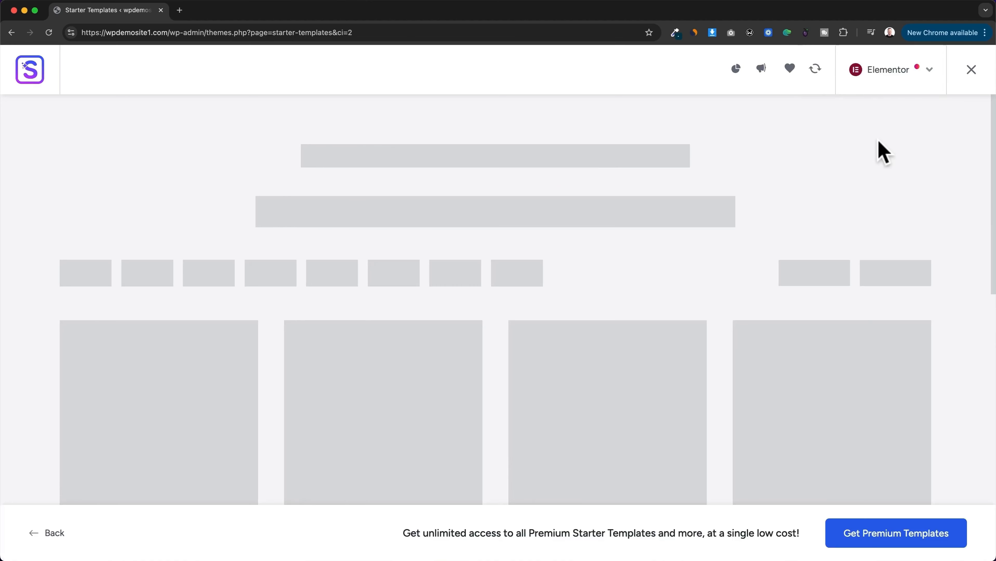
Step: Browse the Elementor starter templates and look through the website categories such as Business, Professionals and Community
scroll(500, 293, down, 5)
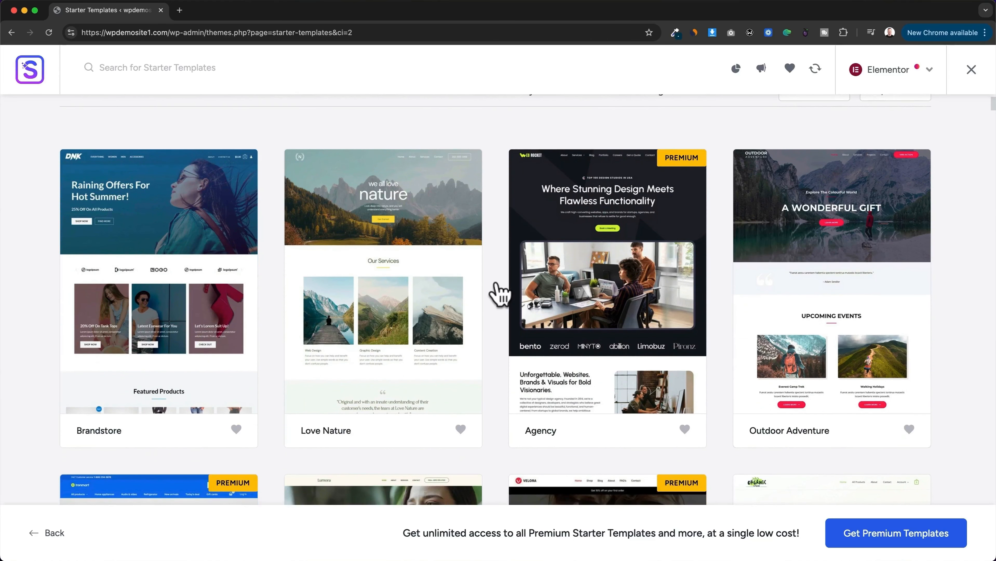
scroll(500, 294, down, 5)
scroll(500, 294, down, 2)
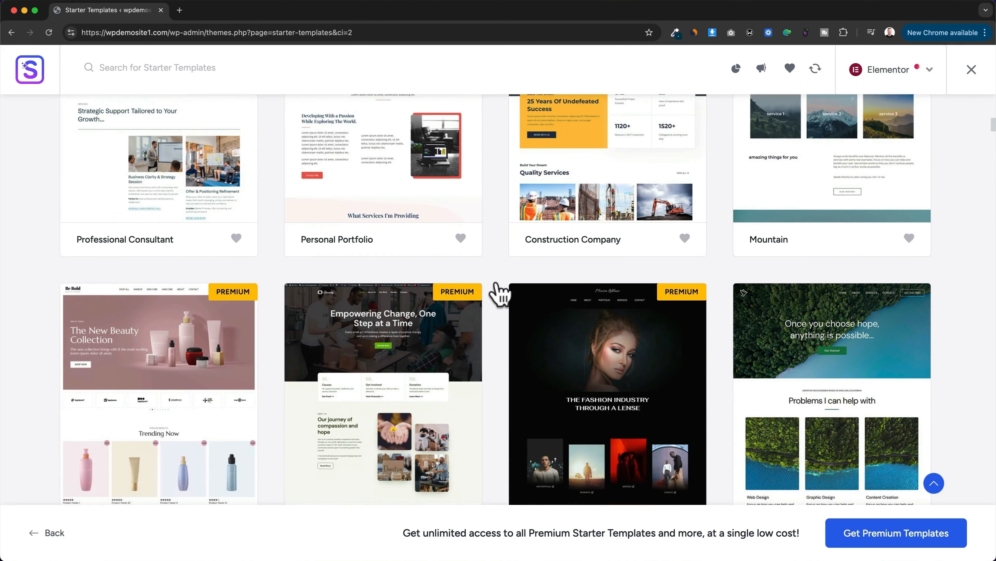
scroll(499, 293, down, 6)
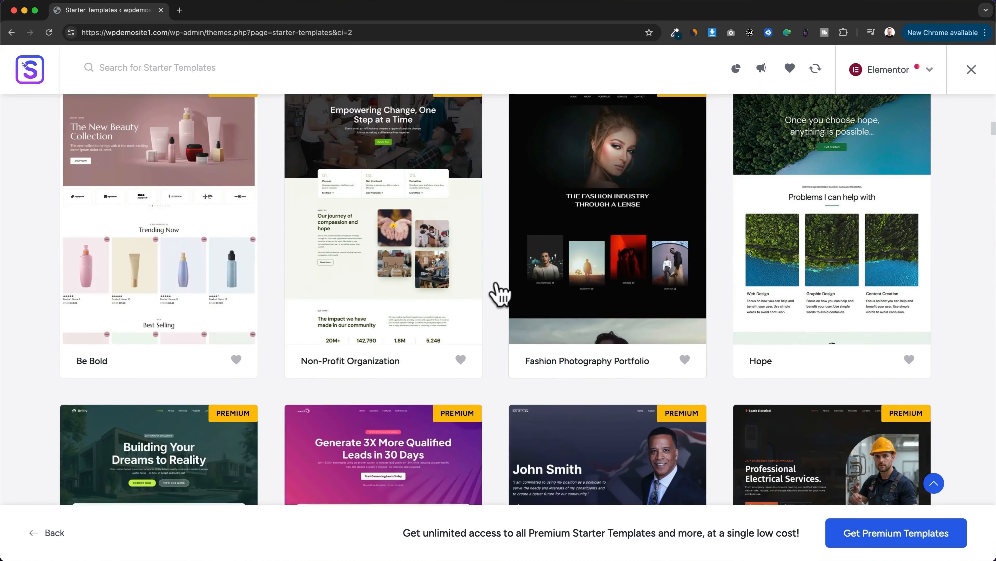
scroll(499, 293, down, 3)
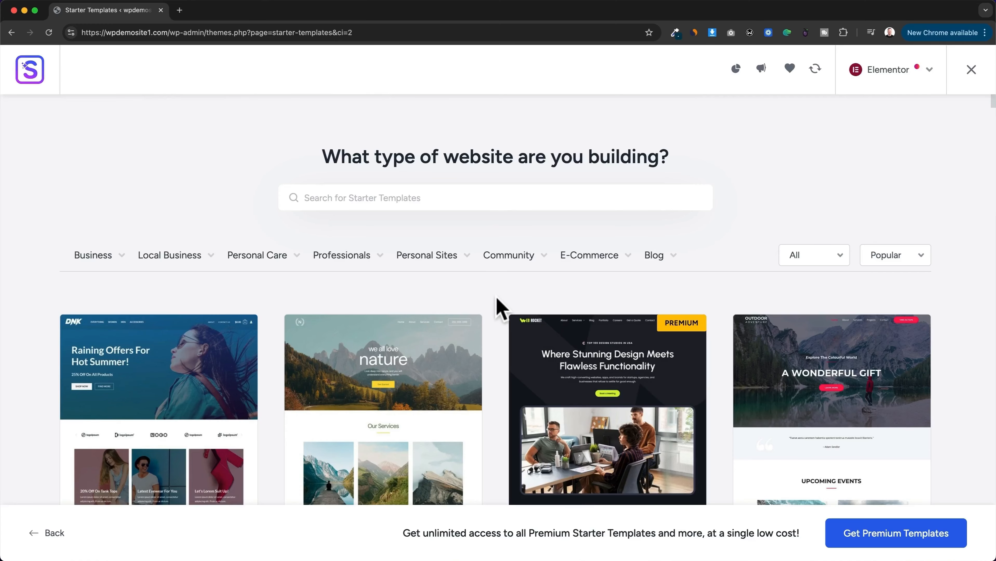
scroll(499, 302, down, 1)
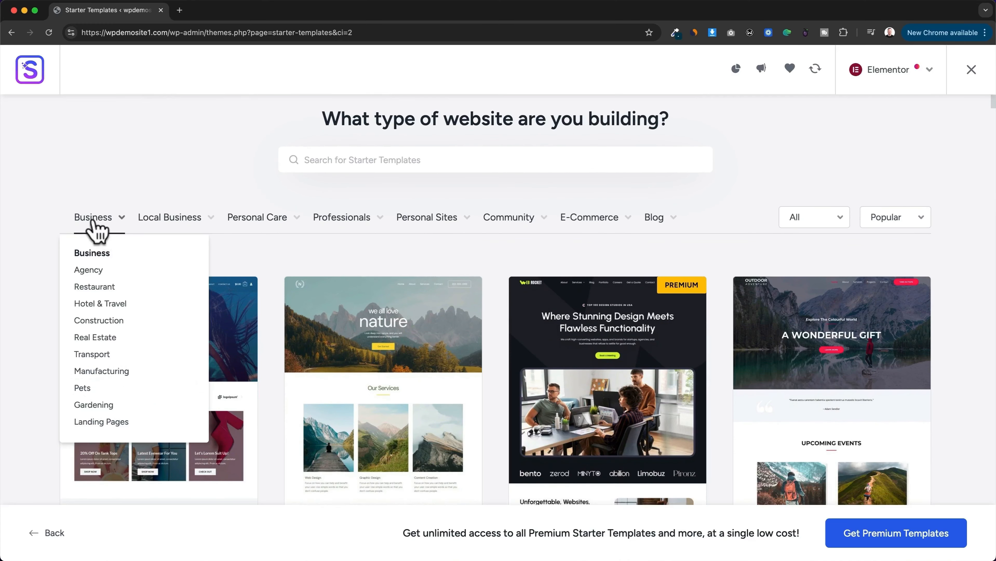
mouse_move(157, 221)
mouse_move(318, 222)
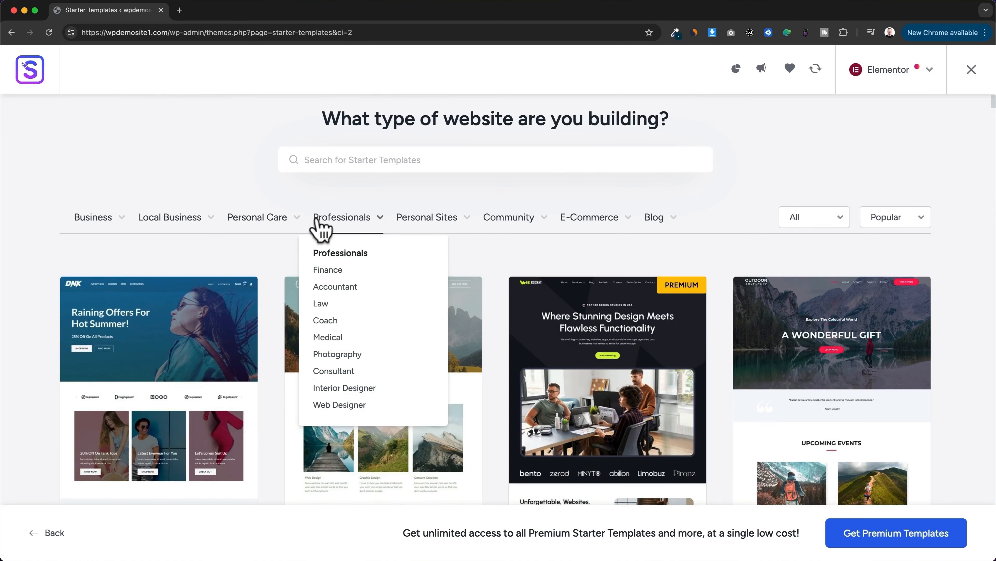
mouse_move(493, 226)
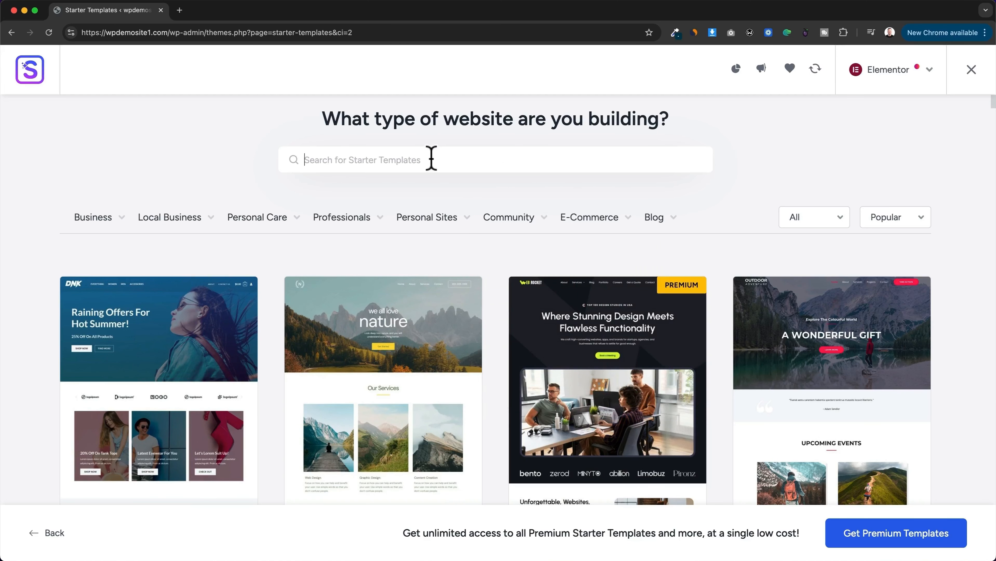
Step: Search the starter templates for "restaurant" and look through the matching designs
text(re)
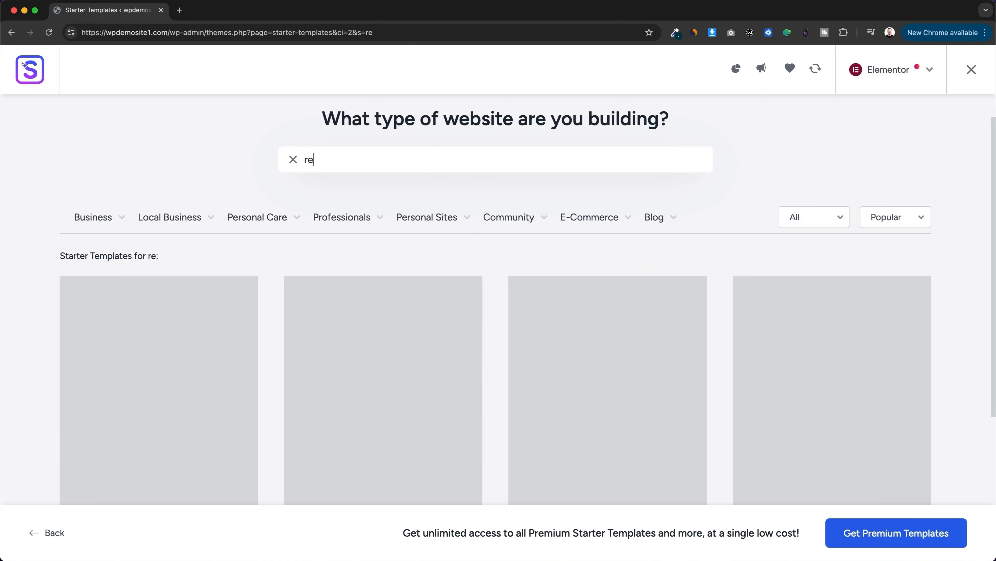
text(staurant)
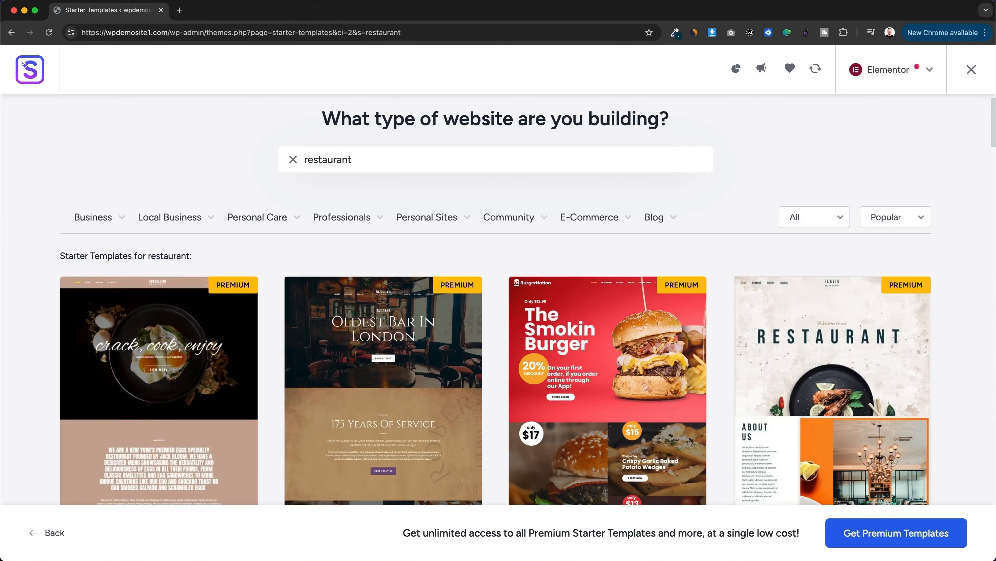
scroll(374, 251, down, 5)
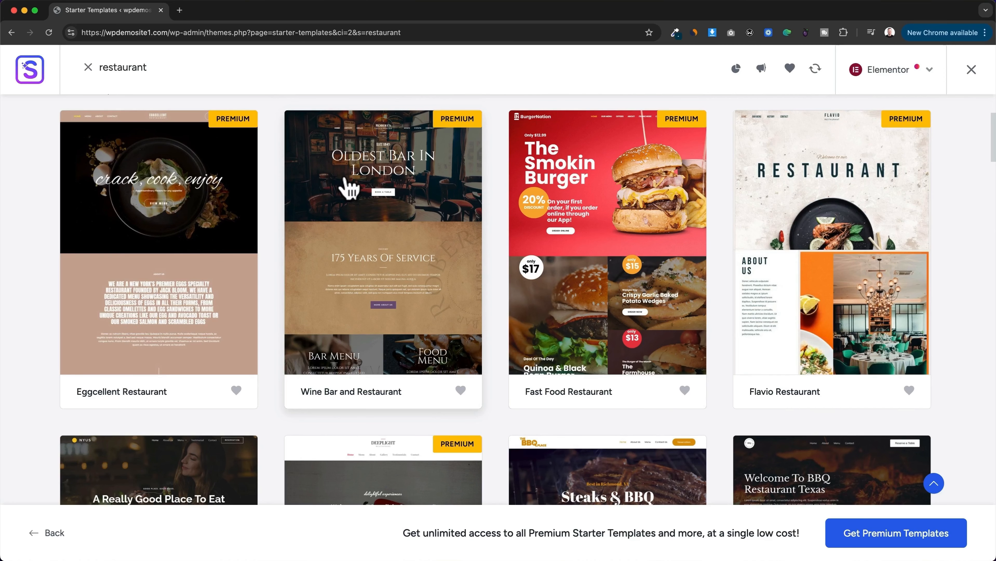
scroll(349, 189, down, 5)
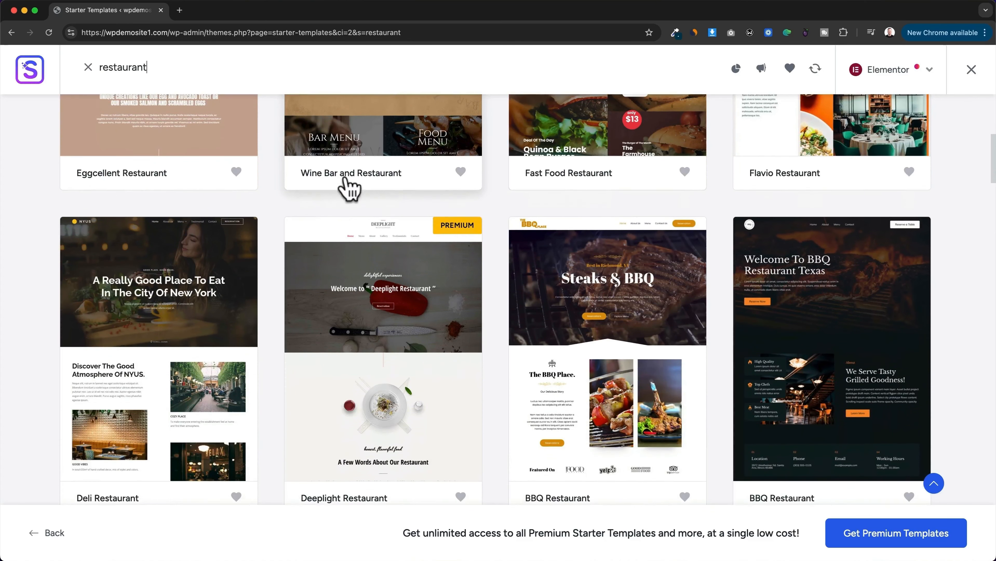
scroll(571, 222, down, 2)
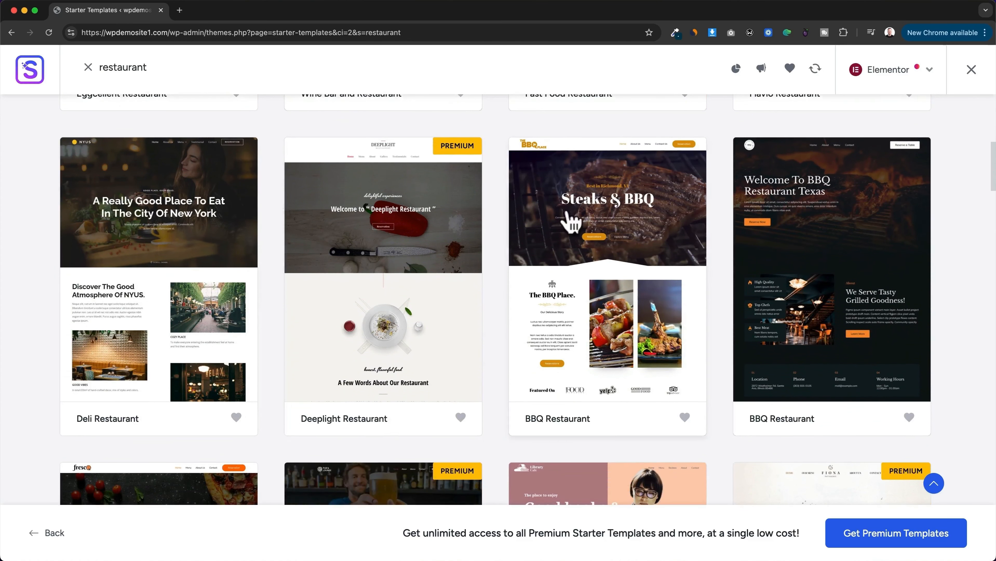
scroll(712, 307, down, 1)
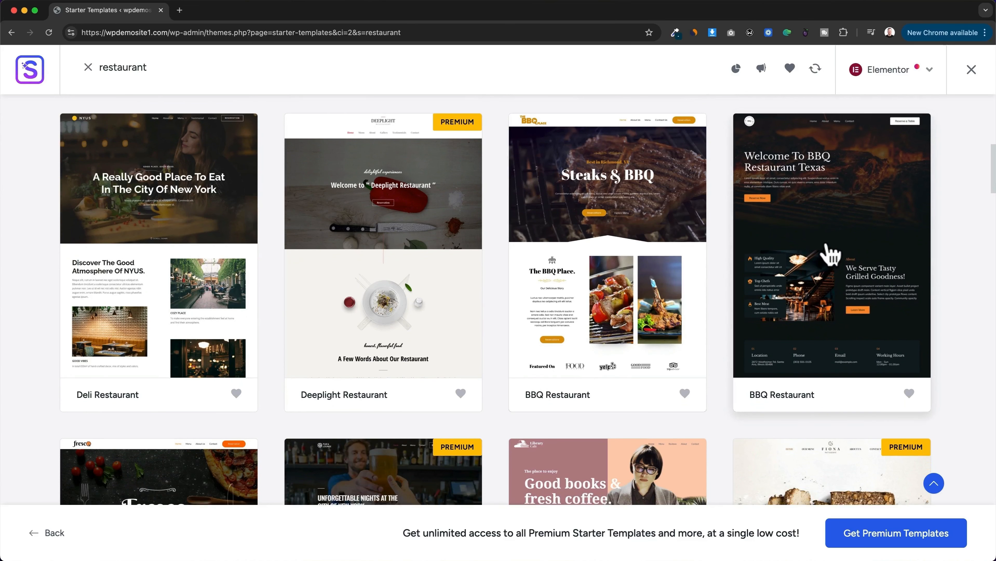
scroll(830, 257, up, 10)
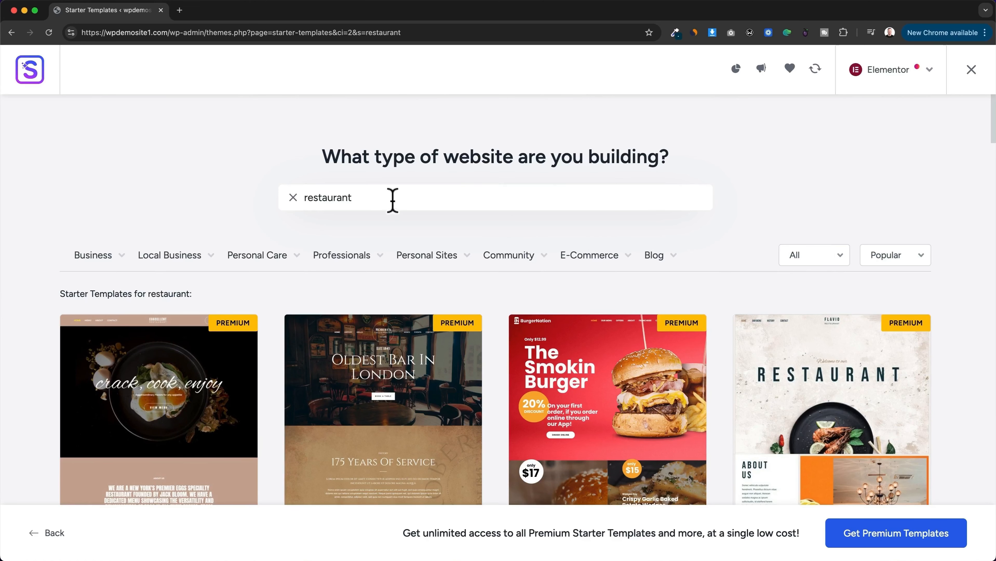
Step: Search the starter templates for "portfolio" and select the Personal Portfolio template
drag(380, 198, 297, 200)
text(p)
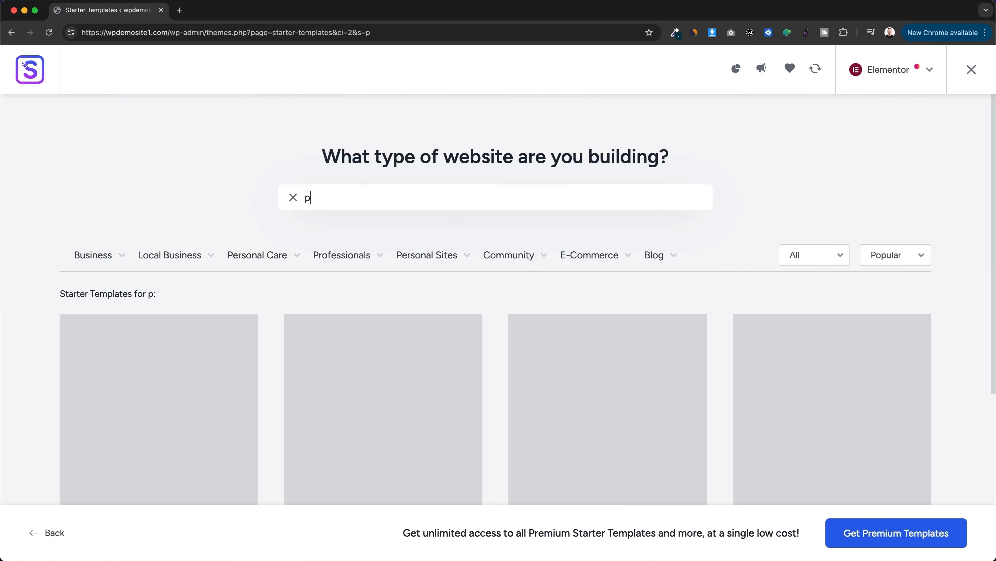
text(ortfolio)
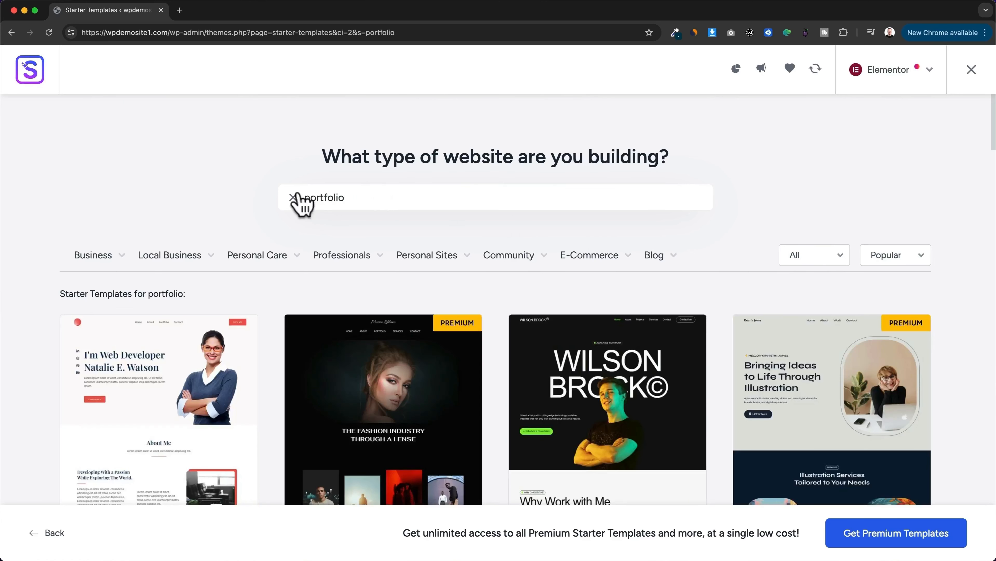
scroll(484, 203, down, 5)
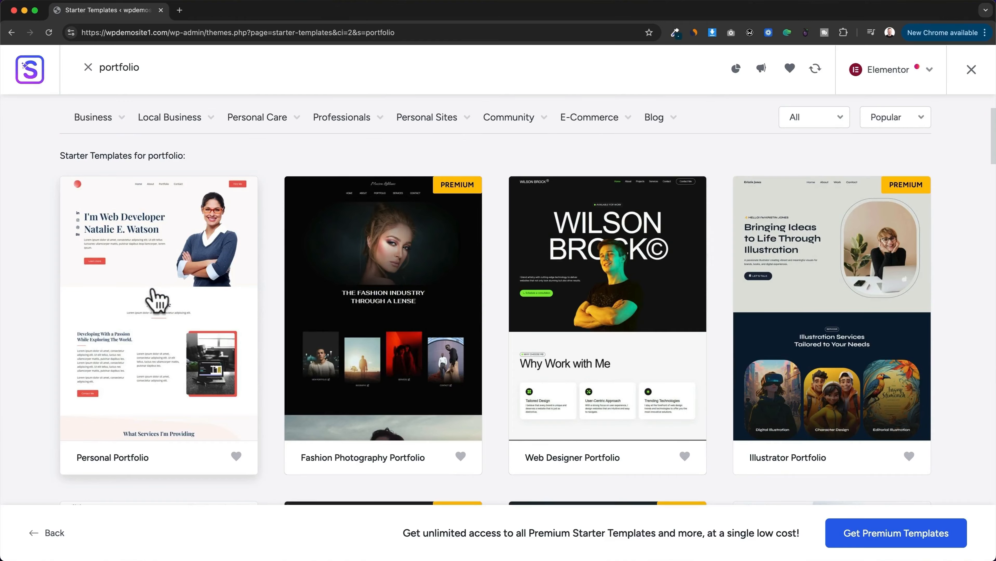
click(180, 310)
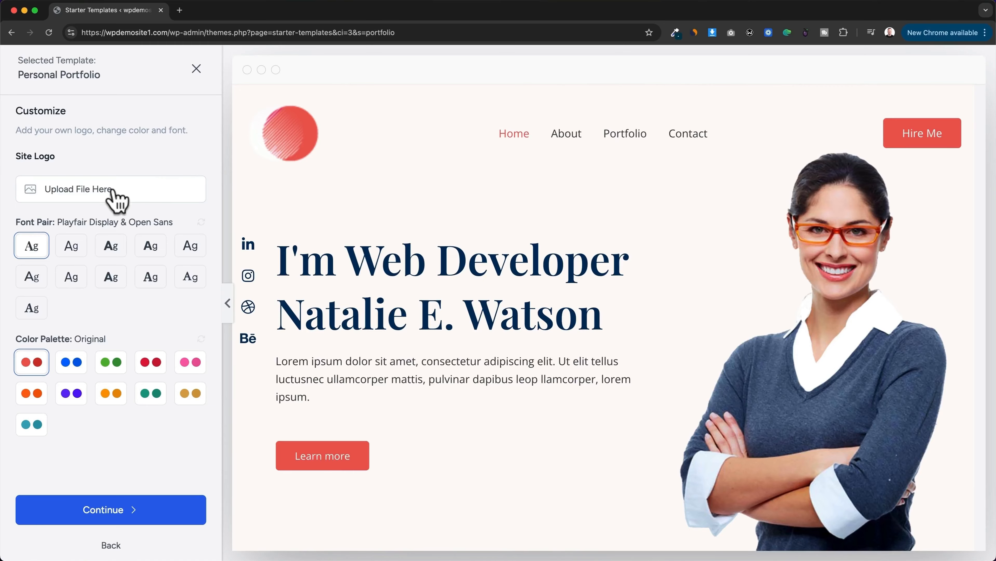
Step: Try several font pairs and color palettes on the Personal Portfolio template, including Lexend & DM Sans, Work Sans & Inter, Style 2 and Style 3
click(73, 247)
click(112, 248)
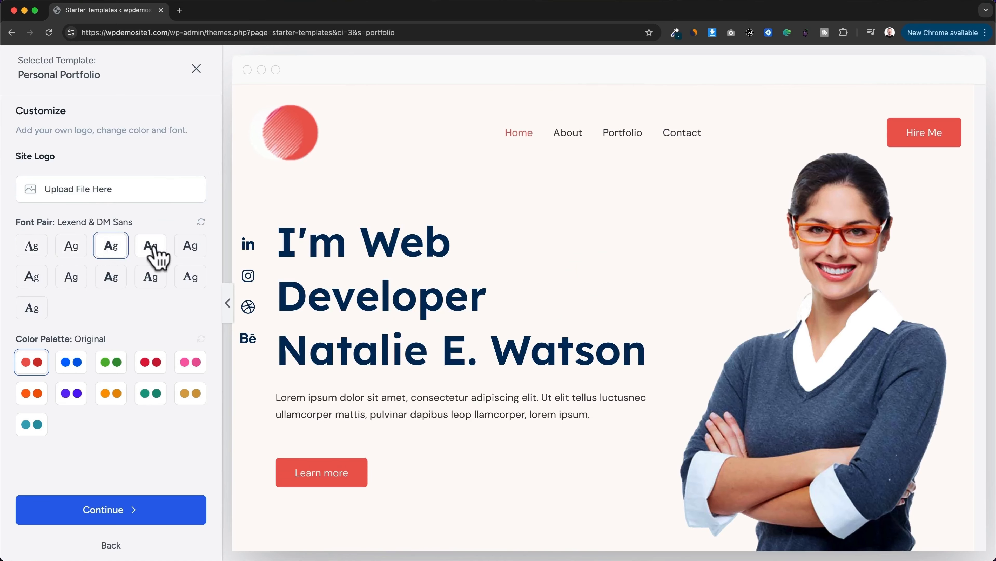
click(155, 256)
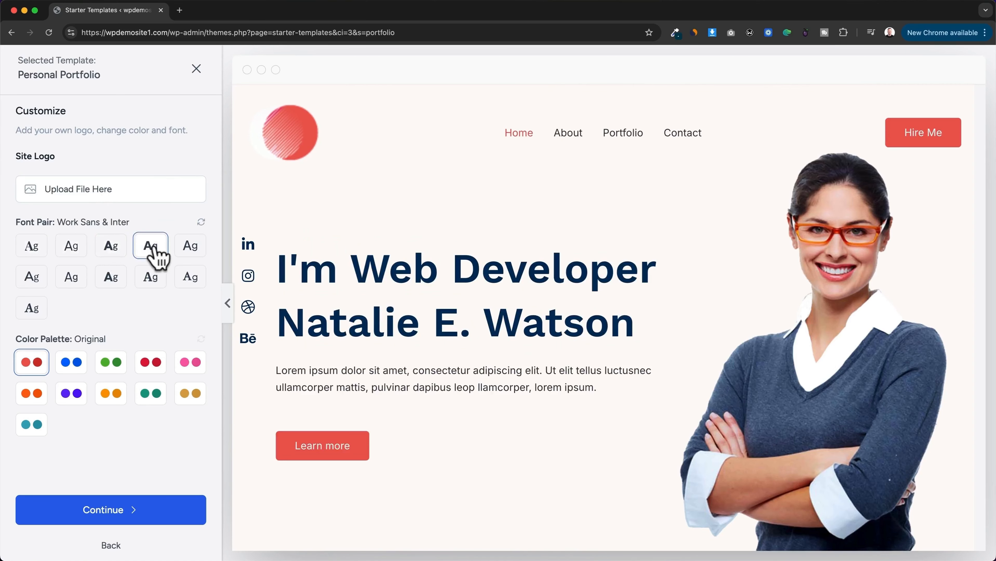
click(73, 365)
click(117, 364)
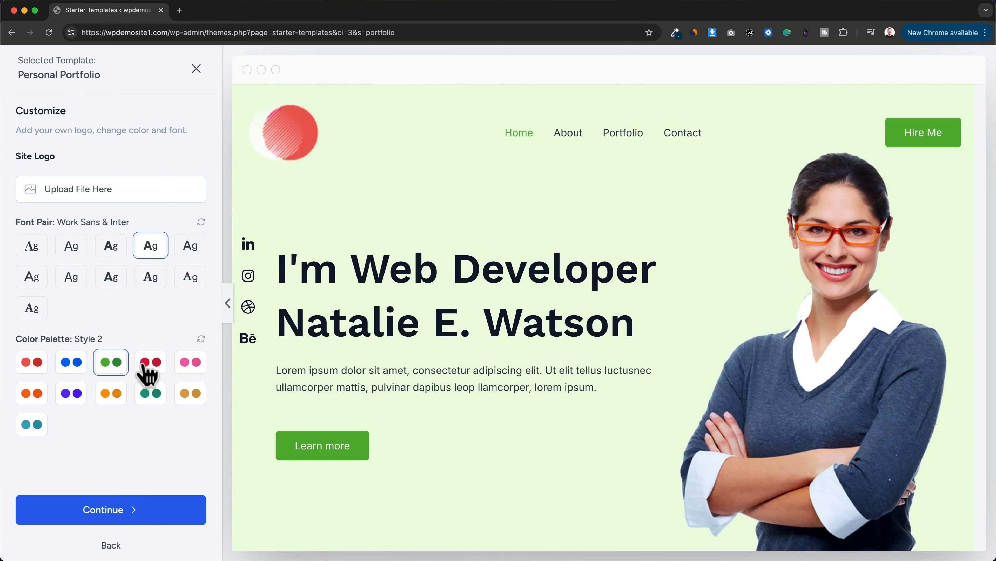
click(148, 372)
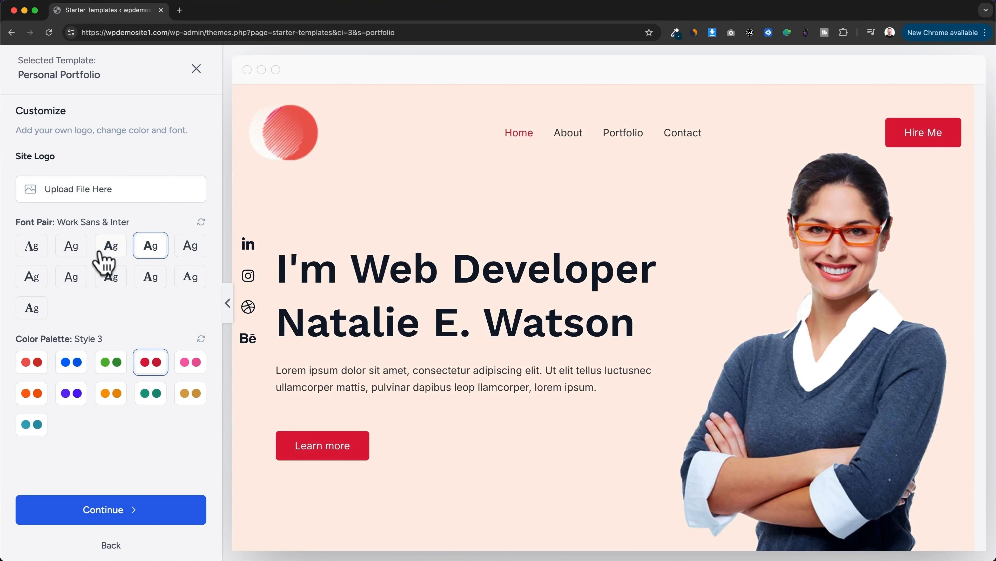
click(81, 250)
Step: Build the website from the customized template, skipping the feature selection and the personal details form
click(149, 511)
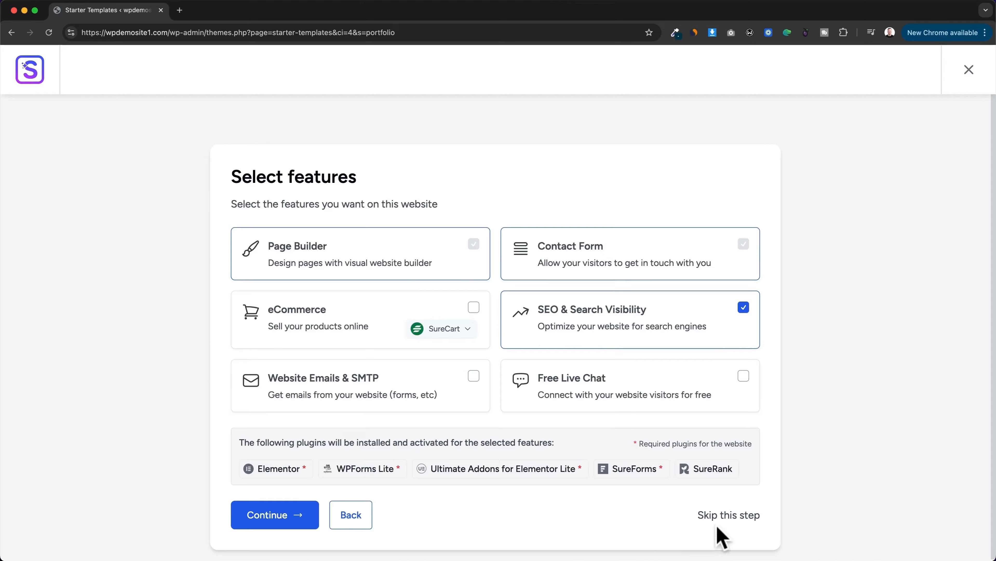
click(726, 517)
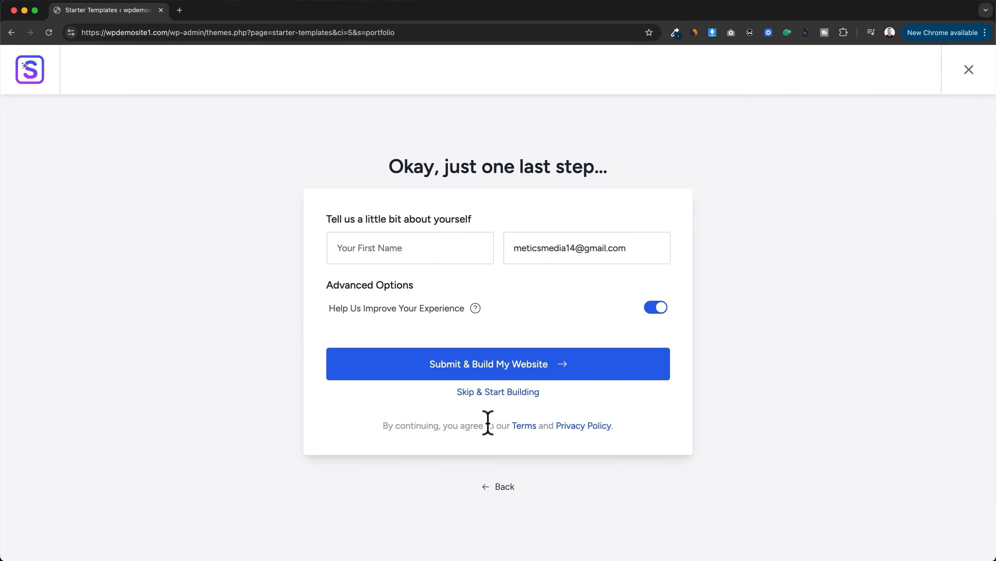
click(497, 393)
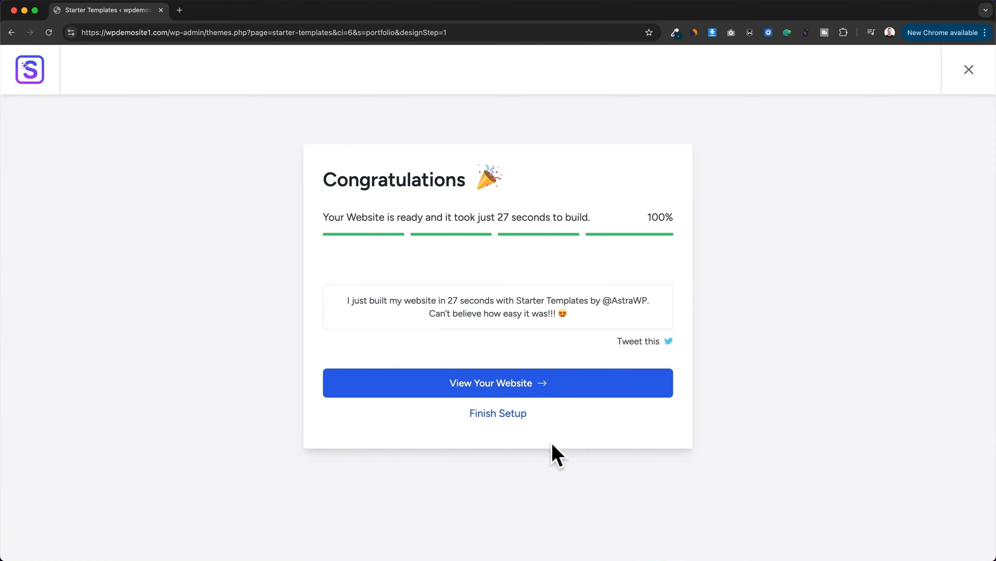
Step: View the built website and look through the home page from About Me down to My Portfolio
click(523, 391)
scroll(602, 269, down, 10)
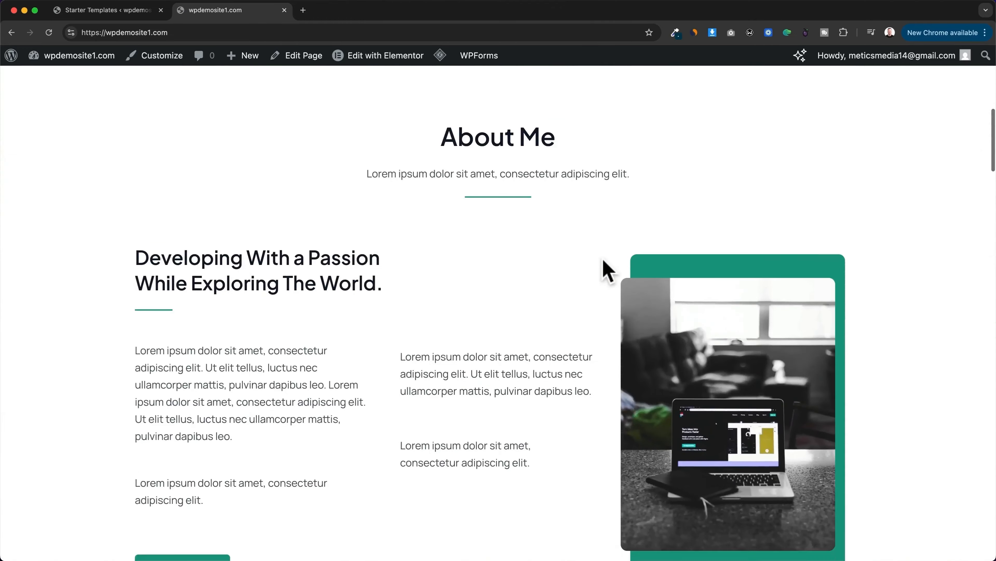
scroll(604, 268, down, 15)
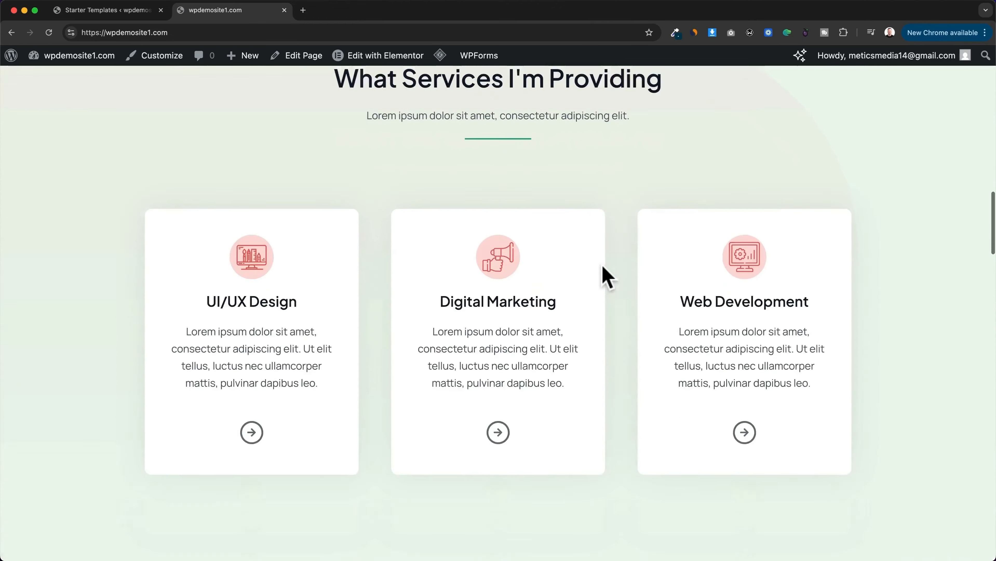
scroll(604, 282, down, 15)
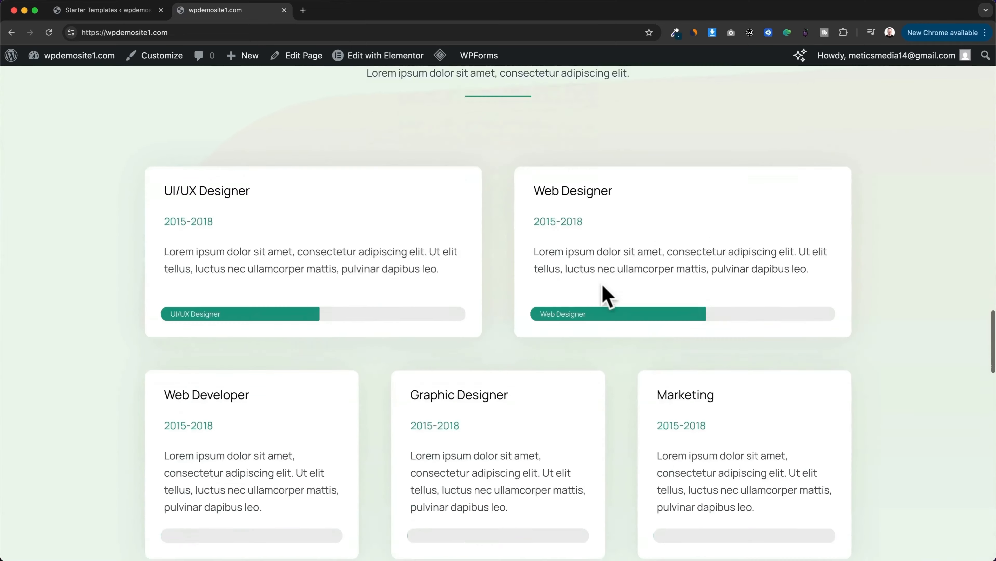
scroll(606, 296, down, 10)
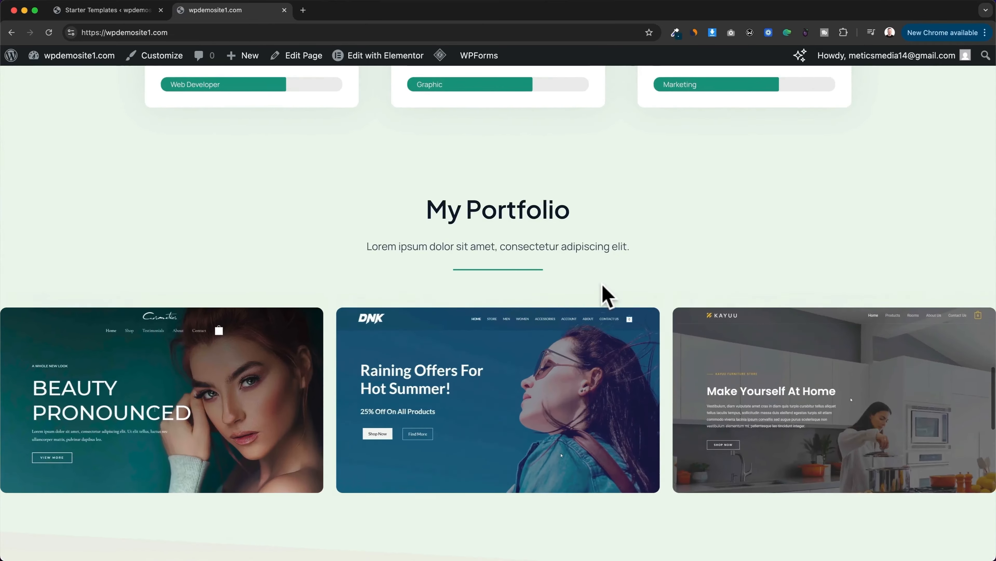
scroll(606, 296, up, 20)
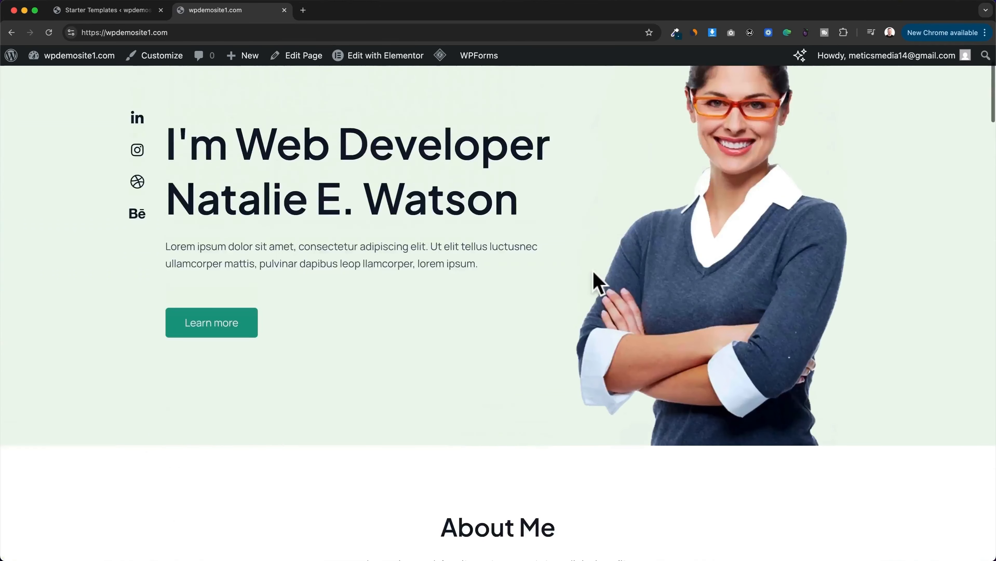
Step: Check the website's About, Portfolio and Contact pages through its header navigation
click(467, 101)
click(517, 99)
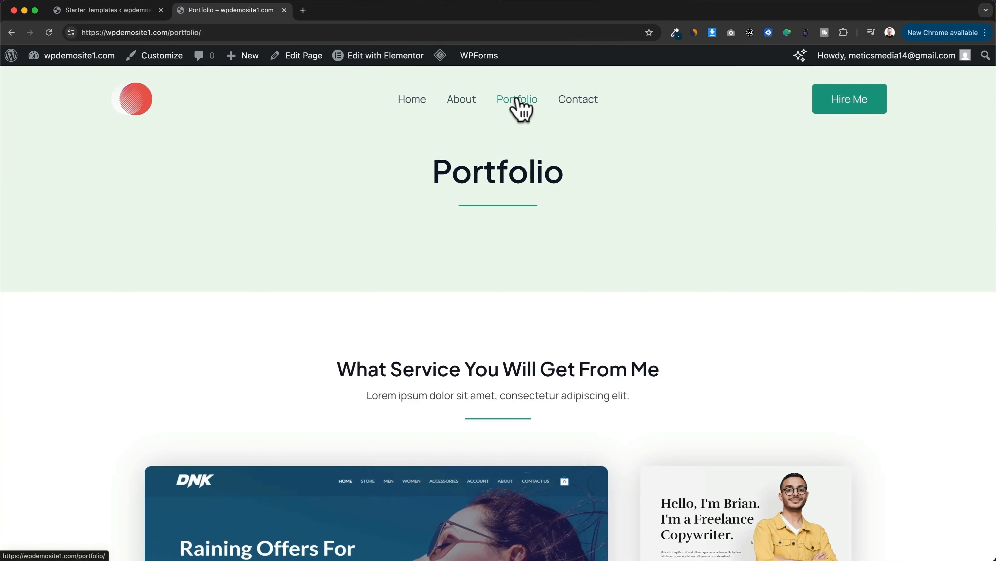
click(575, 100)
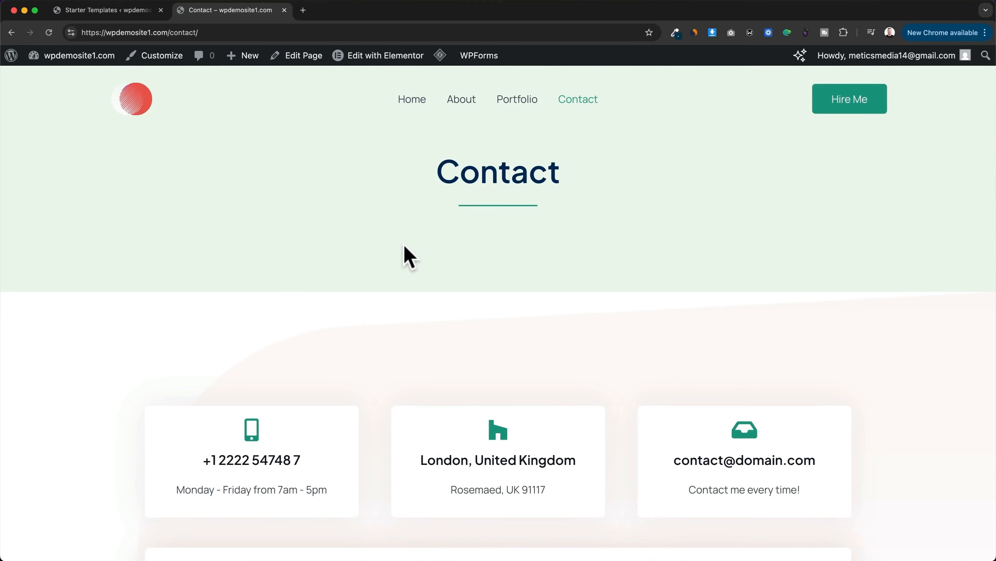
Step: Load wpdemosite1.com in a new browser tab to view the live home page
click(303, 10)
text(wpdemosite1.com)
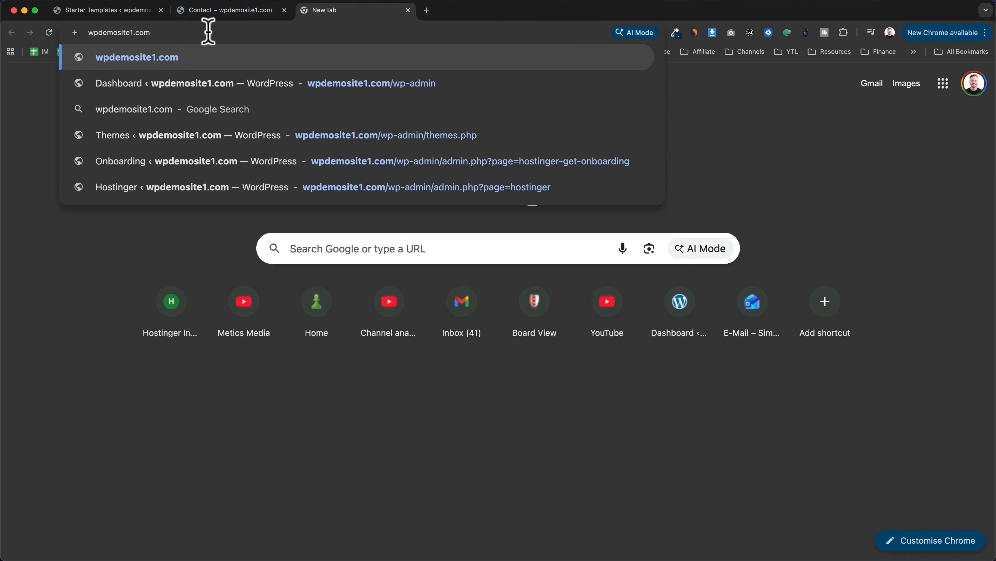
key(Return)
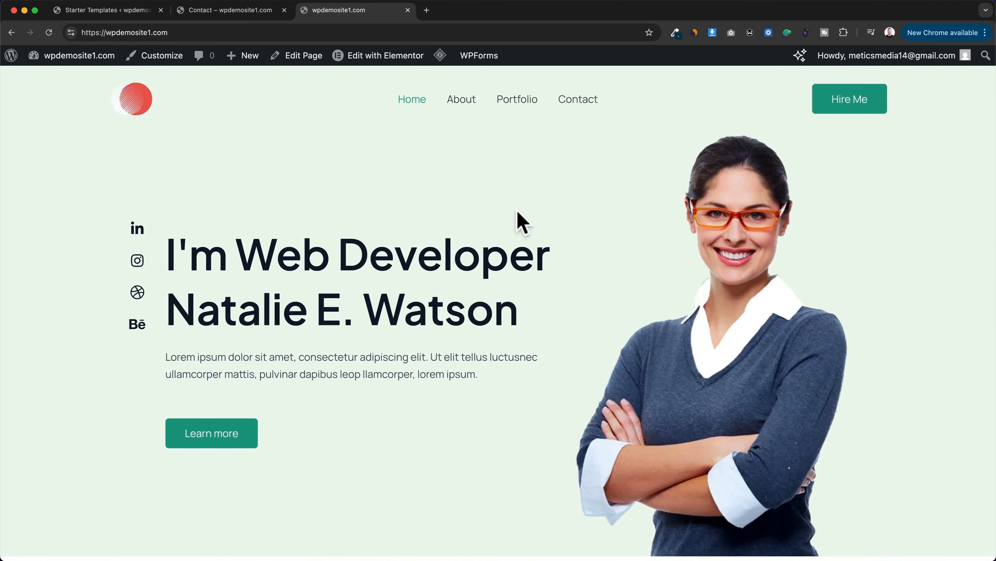
click(84, 32)
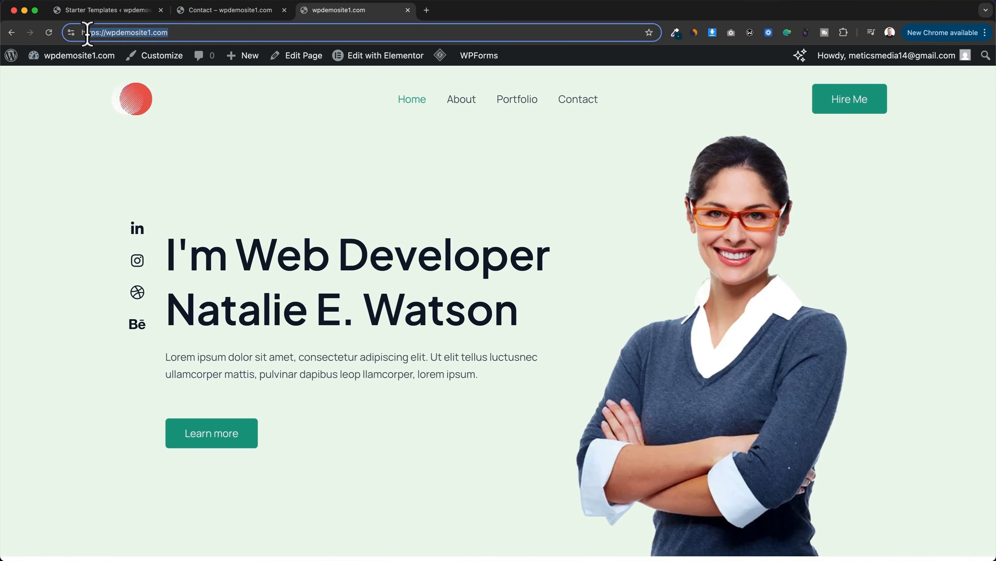
click(501, 172)
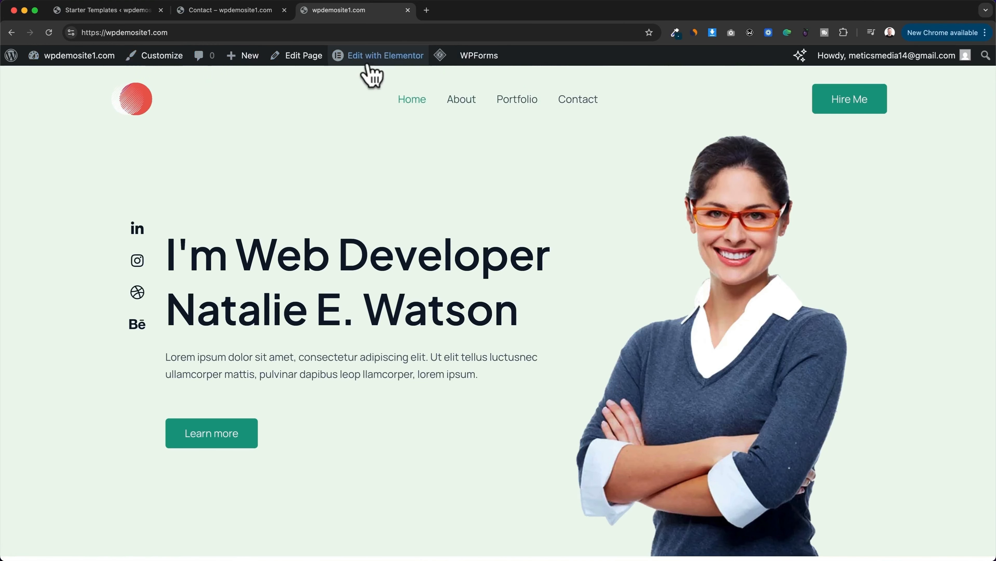
Step: Open the home page in the Elementor editor and look over its content
mouse_move(356, 64)
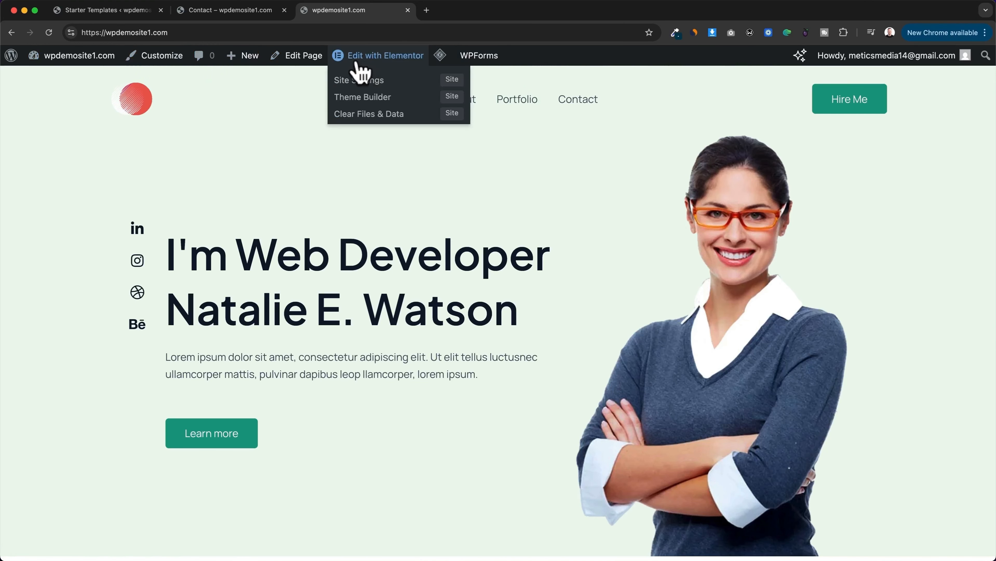
click(390, 61)
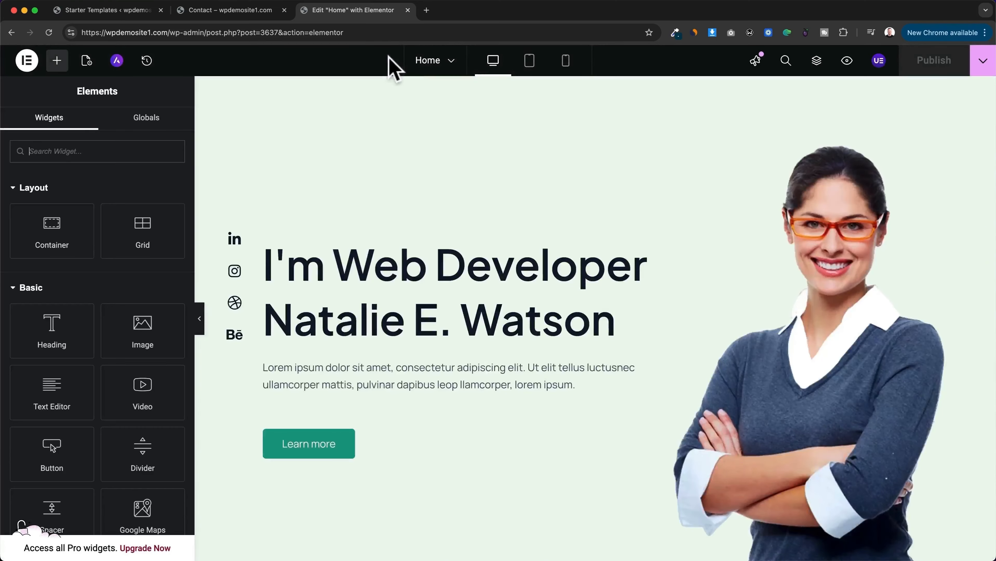
scroll(549, 283, down, 2)
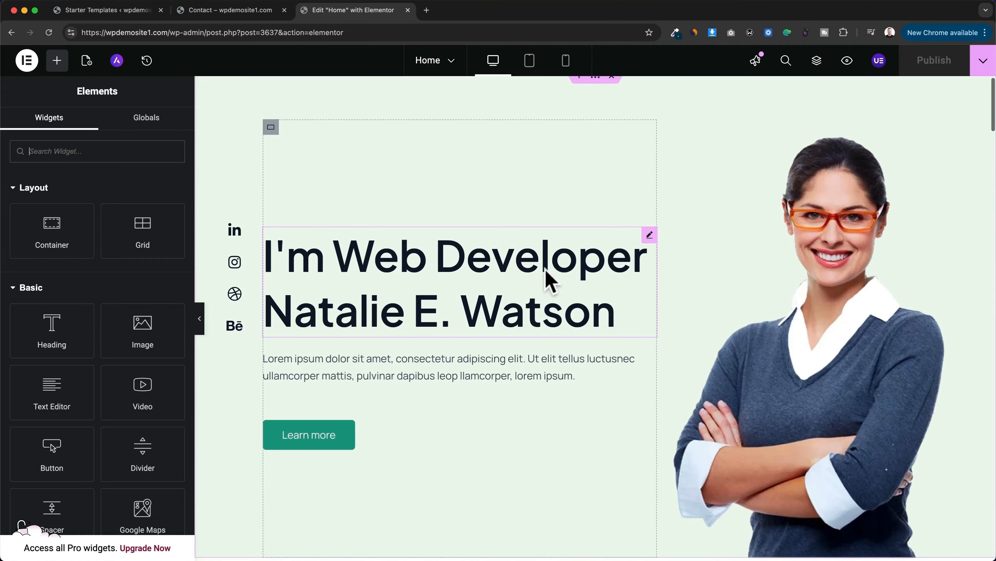
scroll(330, 400, down, 1)
scroll(367, 391, up, 2)
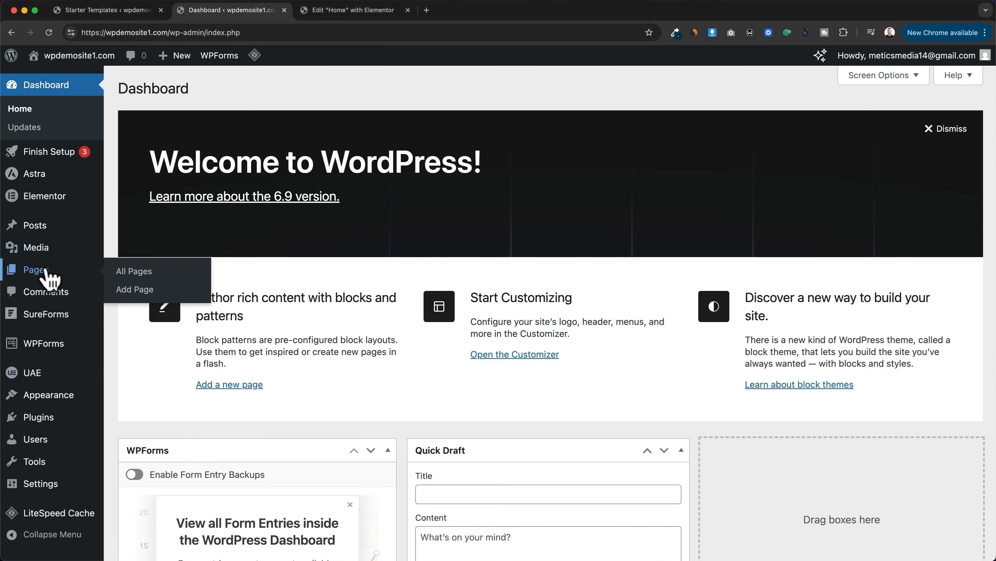
Step: Show the list of all pages in the WordPress dashboard to find the Home page's Elementor editing option
click(59, 275)
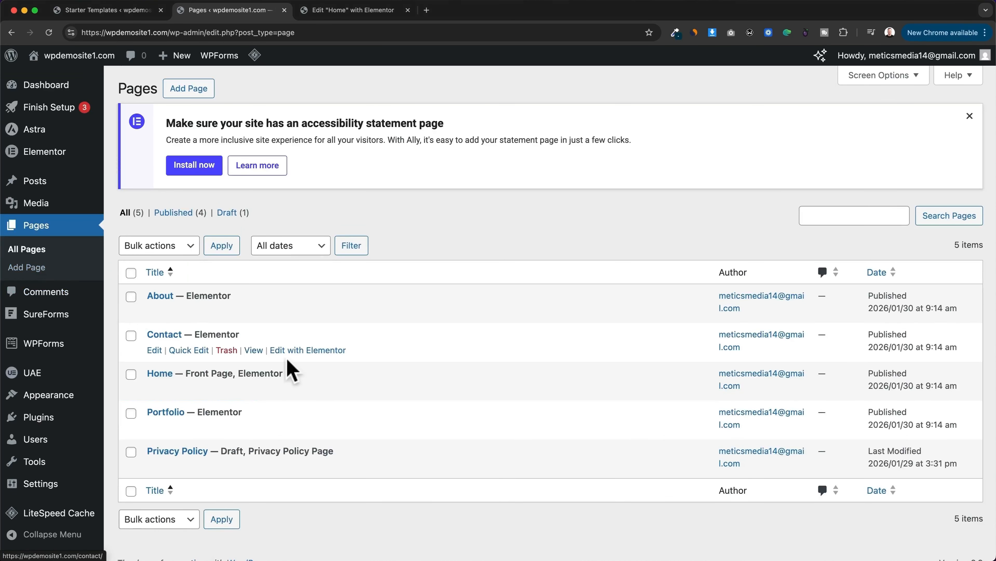
scroll(523, 368, down, 1)
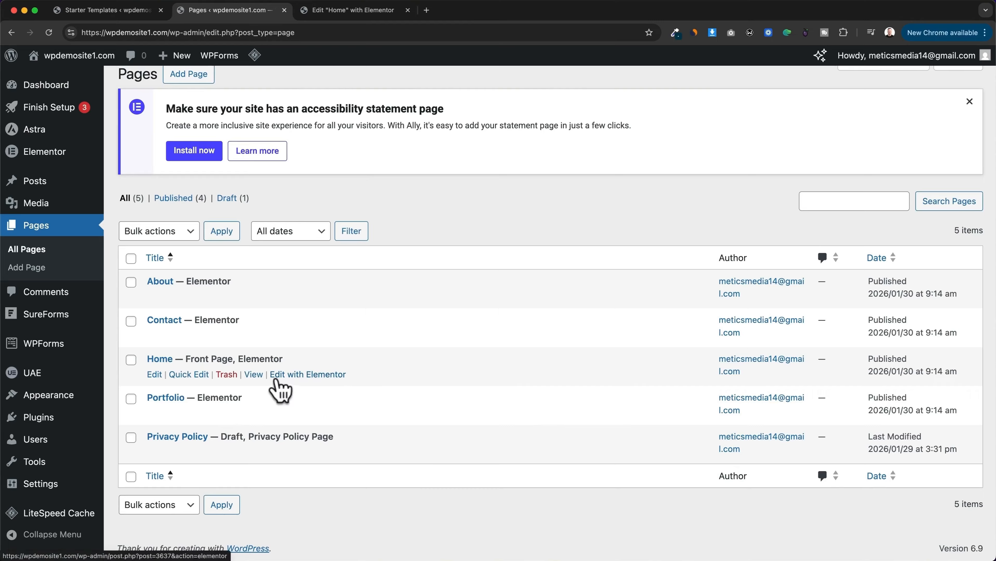
Step: Open the Home page for editing with Elementor and change its main heading to "Welcome to my website"
click(310, 376)
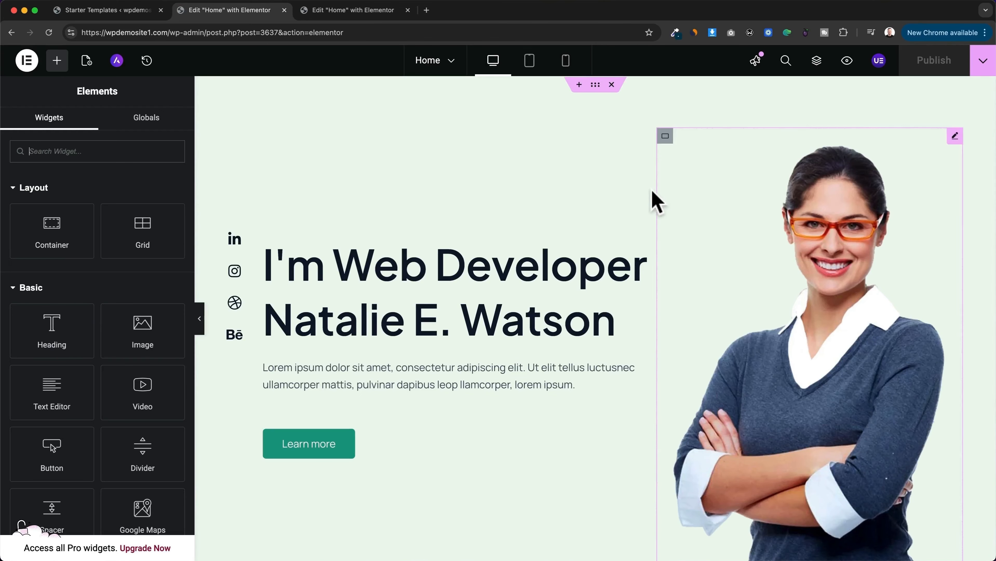
click(407, 272)
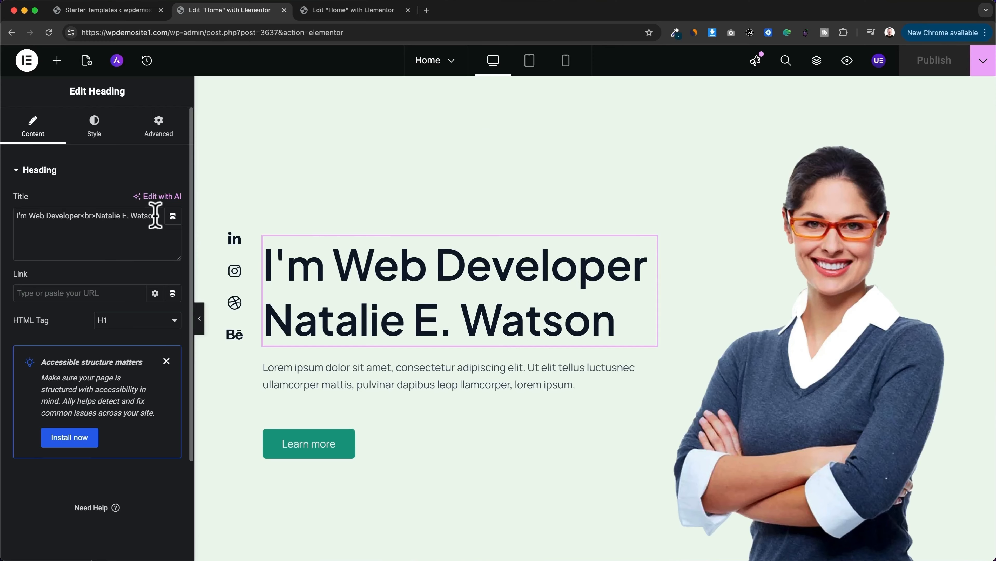
drag(157, 216, 13, 216)
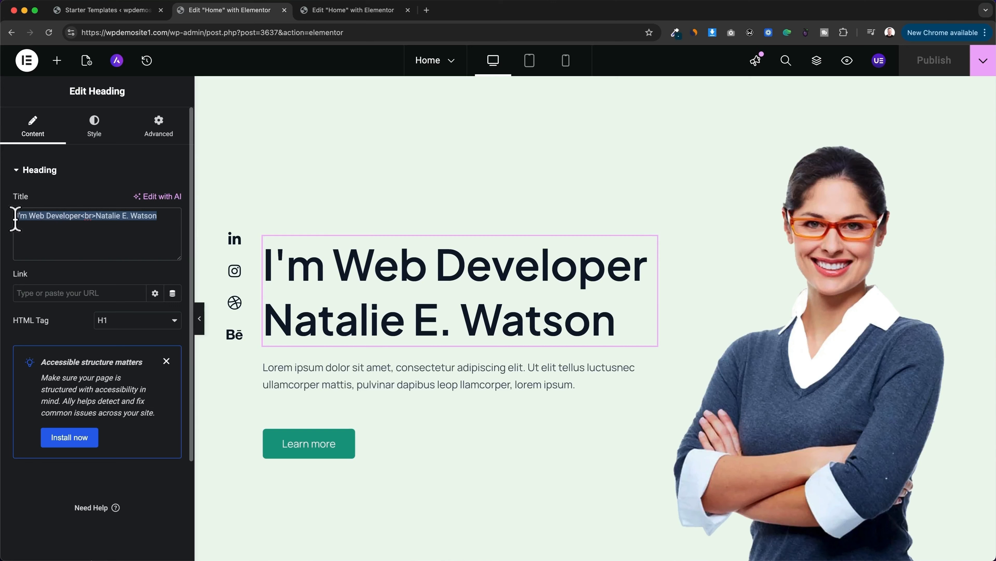
click(269, 263)
drag(268, 260, 609, 322)
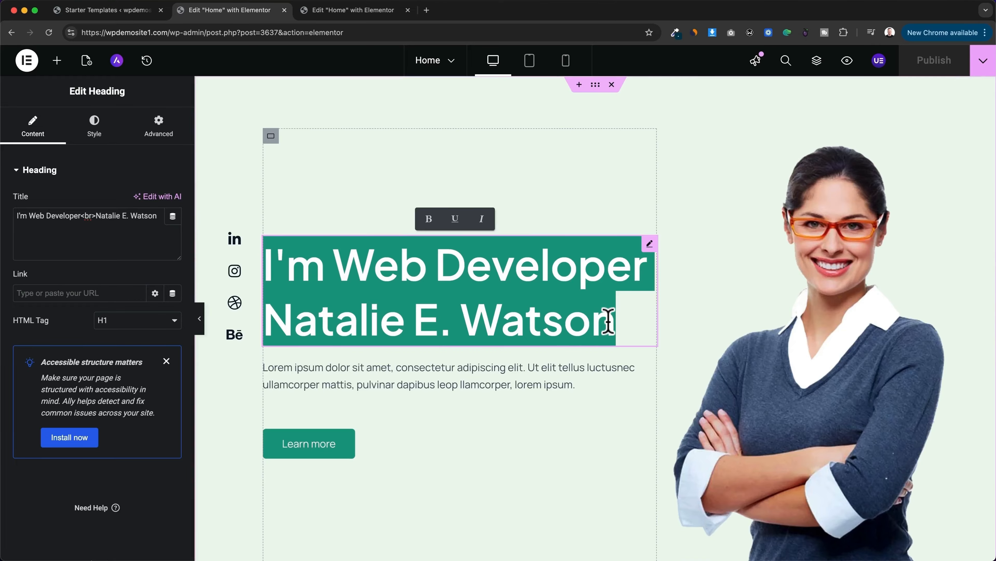
text(Welcome)
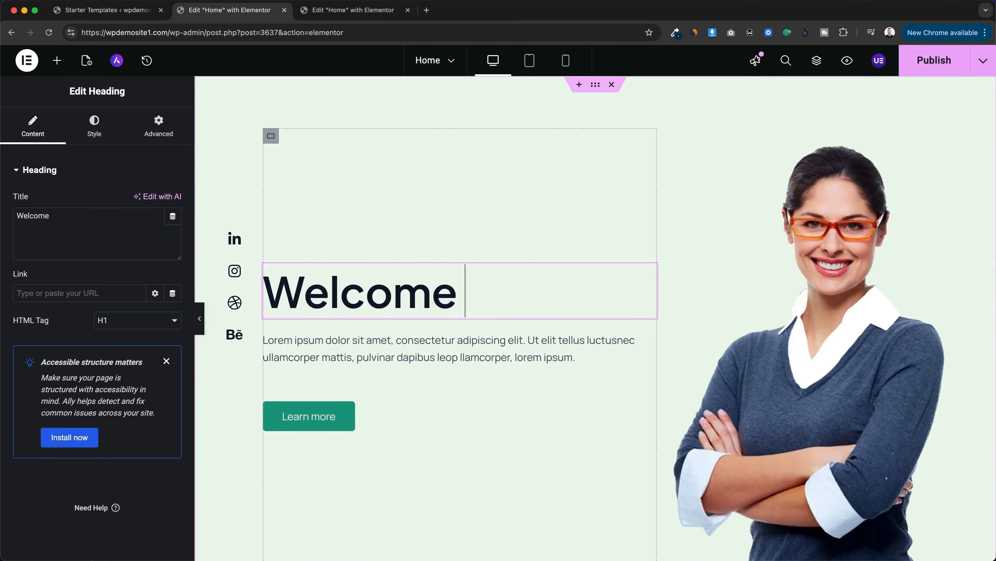
text( to my website)
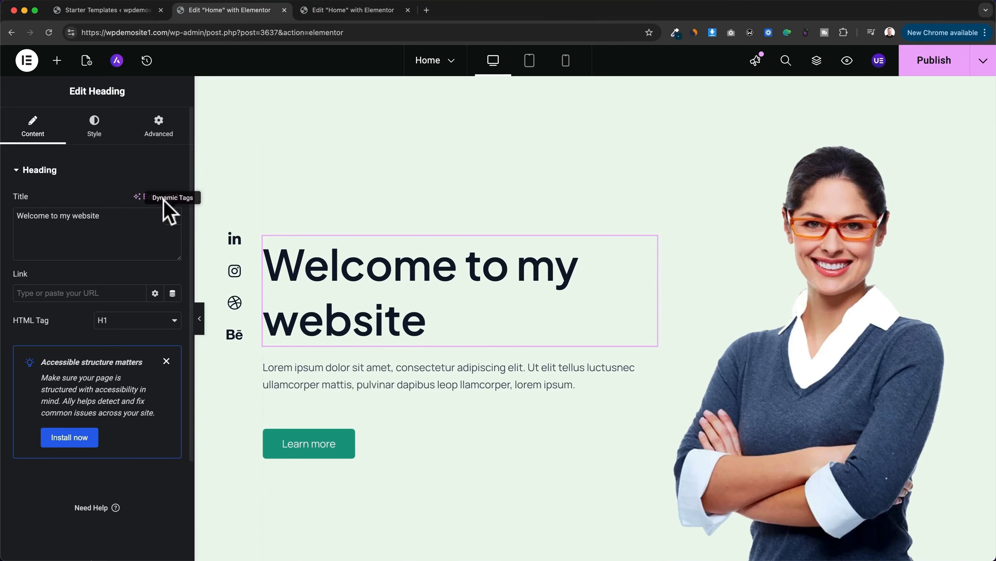
Step: Set the font size of the home page's main heading to 65 px in its typography settings
click(104, 137)
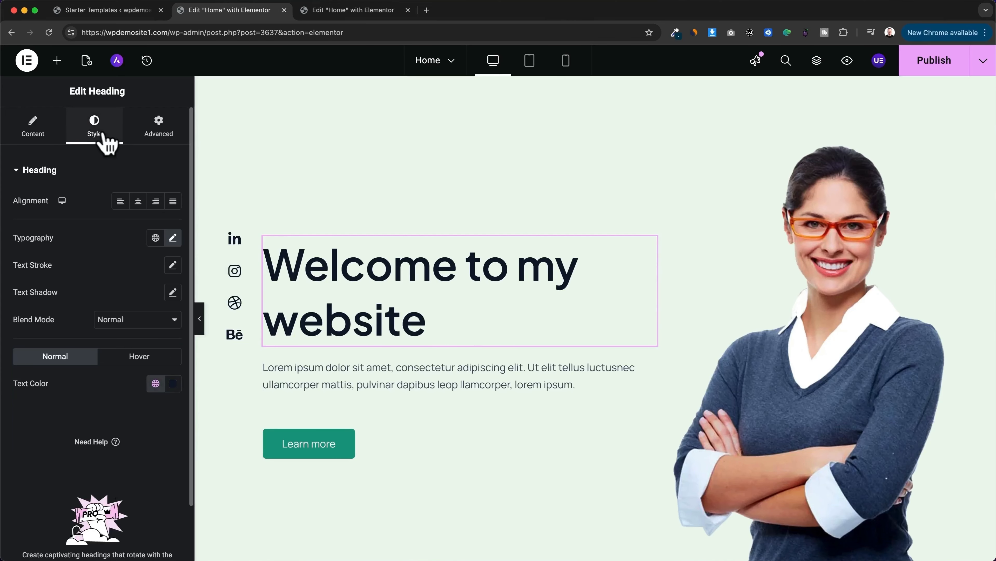
click(173, 238)
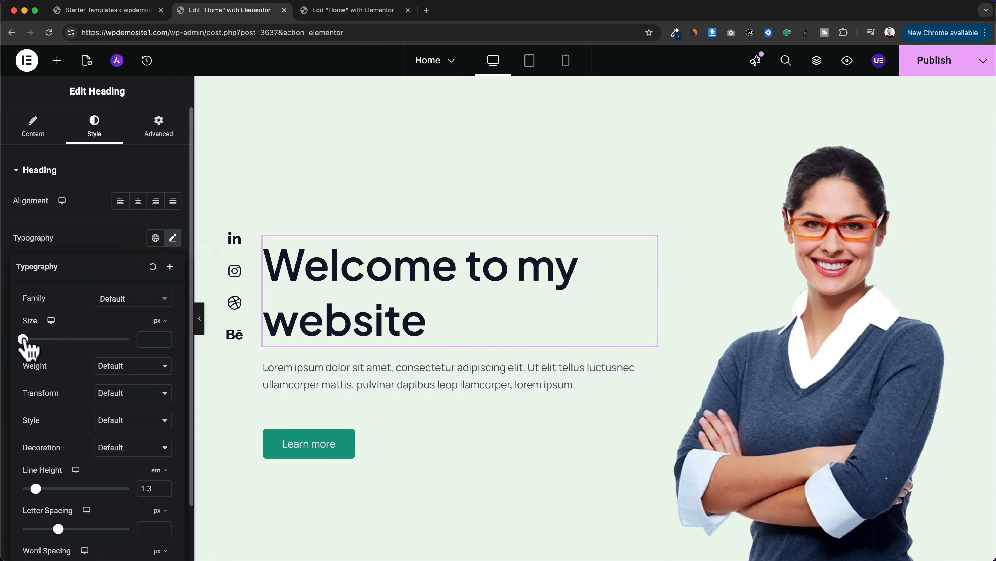
drag(23, 339, 58, 339)
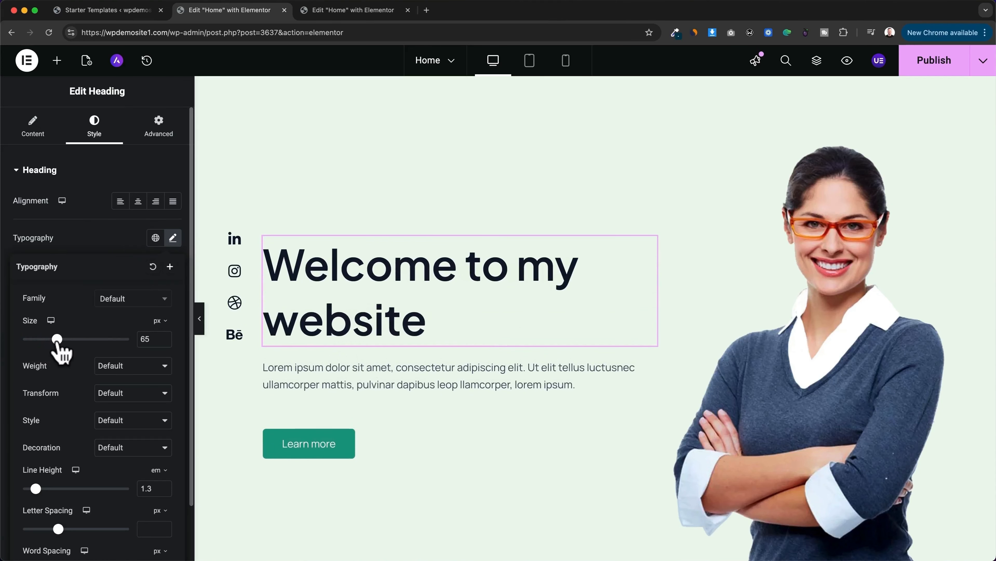
drag(36, 489, 36, 489)
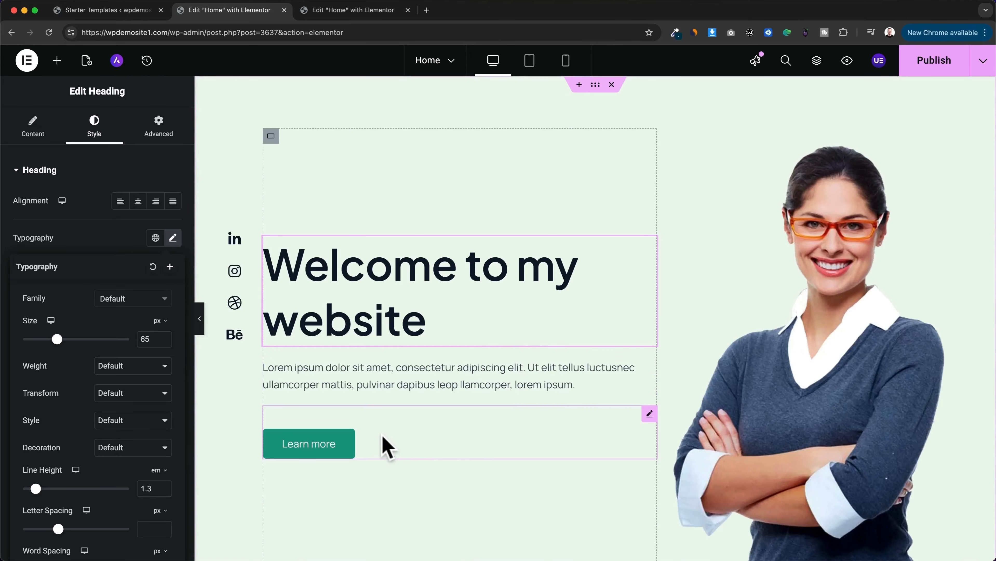
Step: Change the text of the "Learn more" button to "Start here" and link the button to the Contact page
click(348, 444)
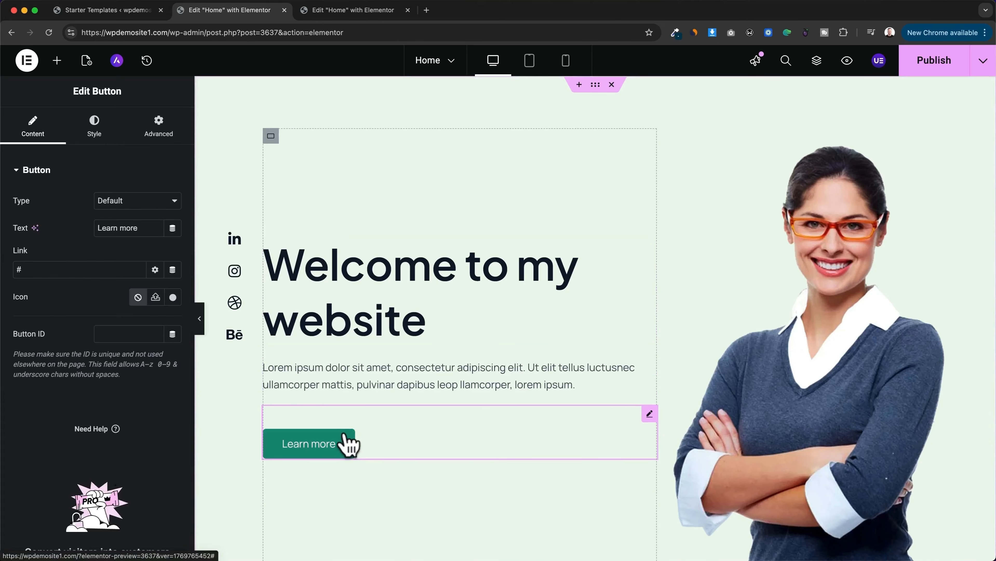
drag(144, 228, 96, 228)
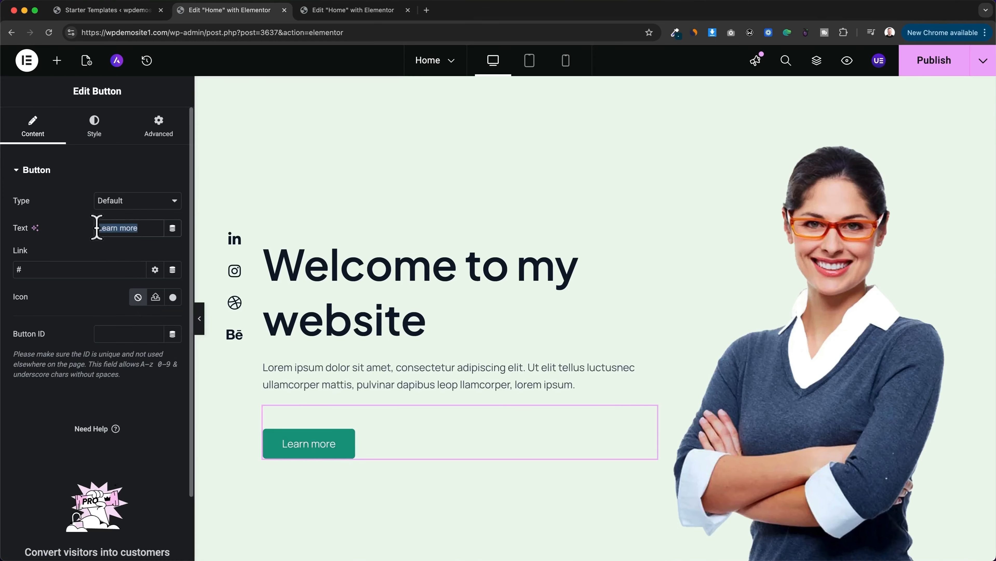
text(Start here)
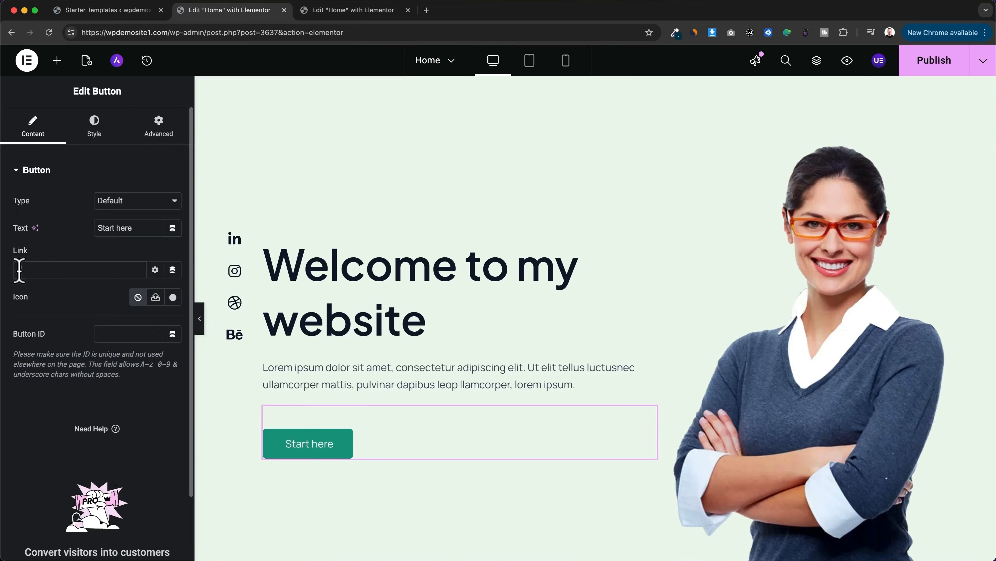
drag(19, 270, 76, 278)
text(contact)
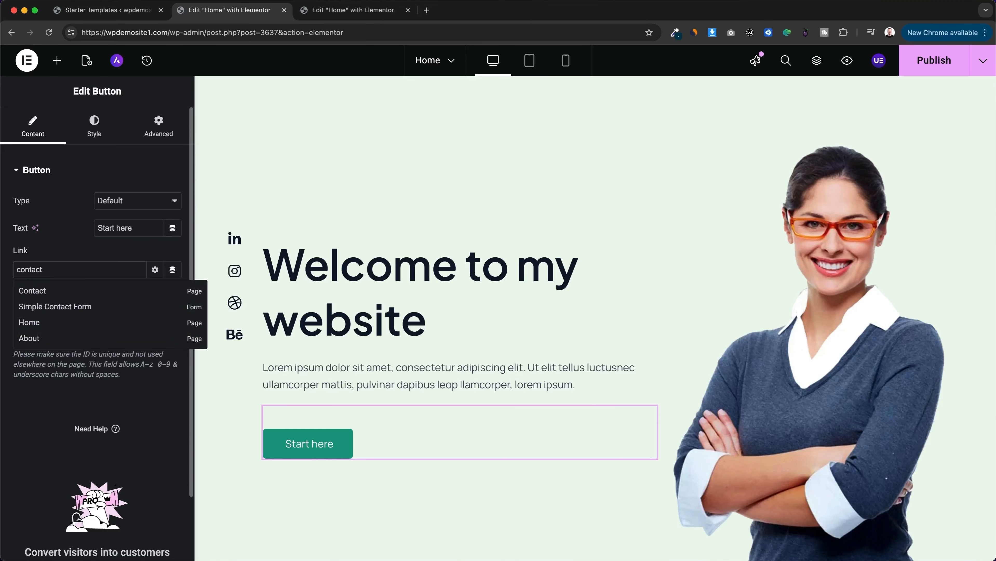
click(48, 292)
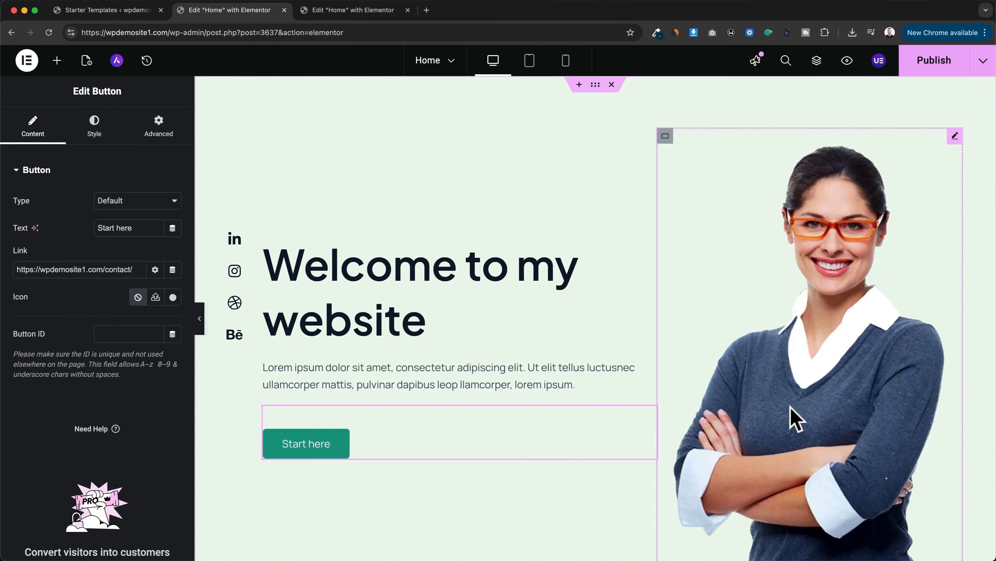
Step: Replace the hero section's portrait image with the uploaded file photograher.png
click(793, 418)
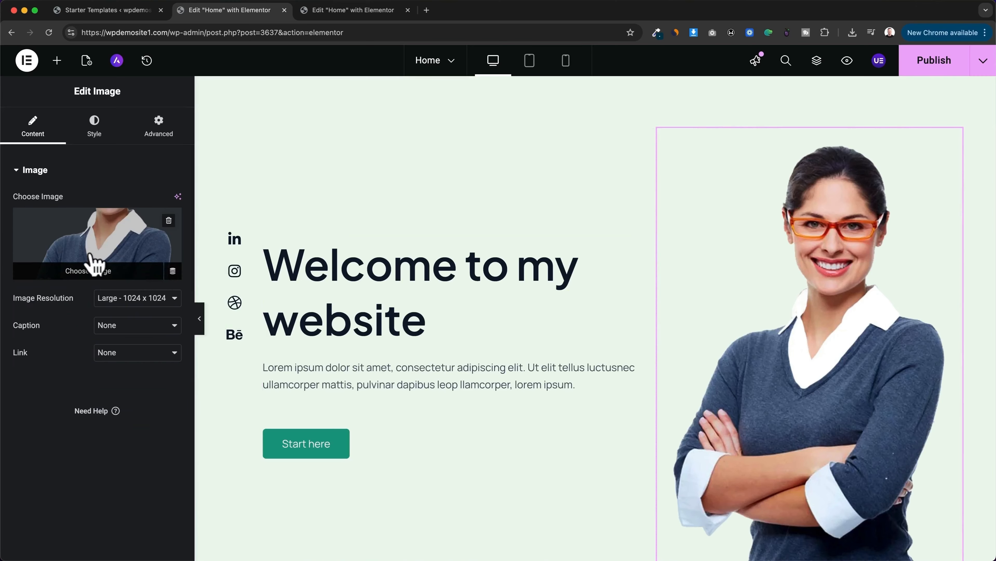
click(103, 277)
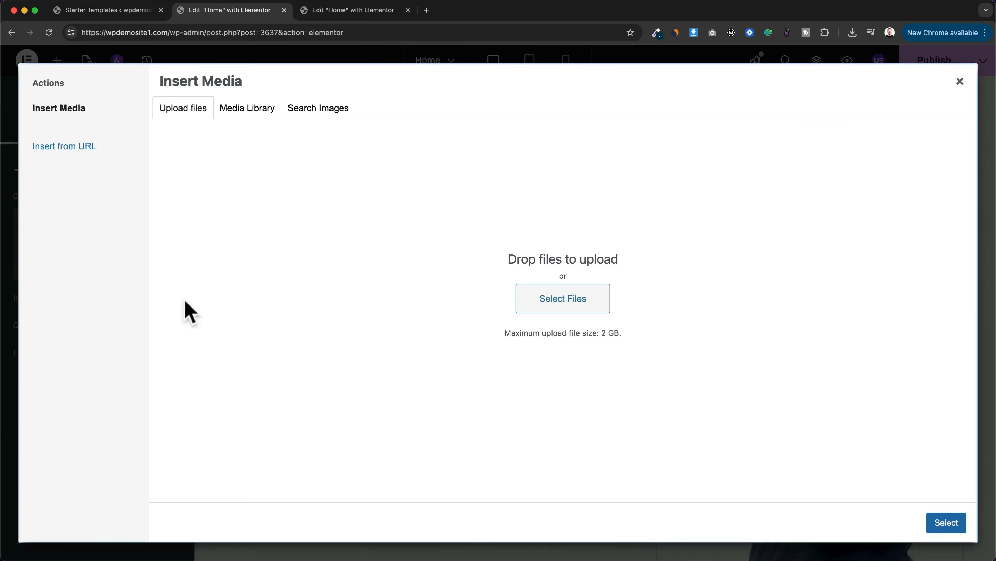
drag(628, 550, 578, 311)
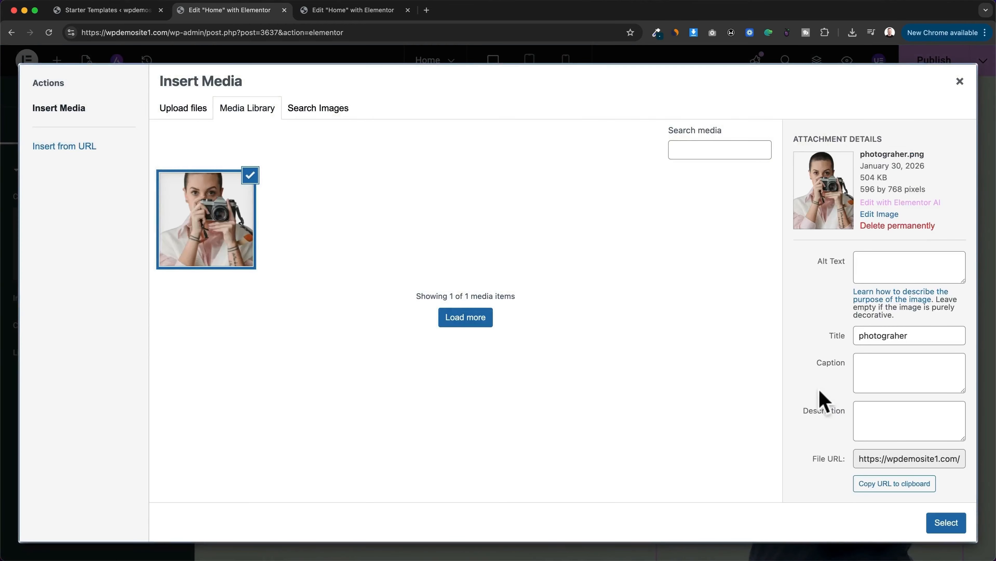
click(937, 523)
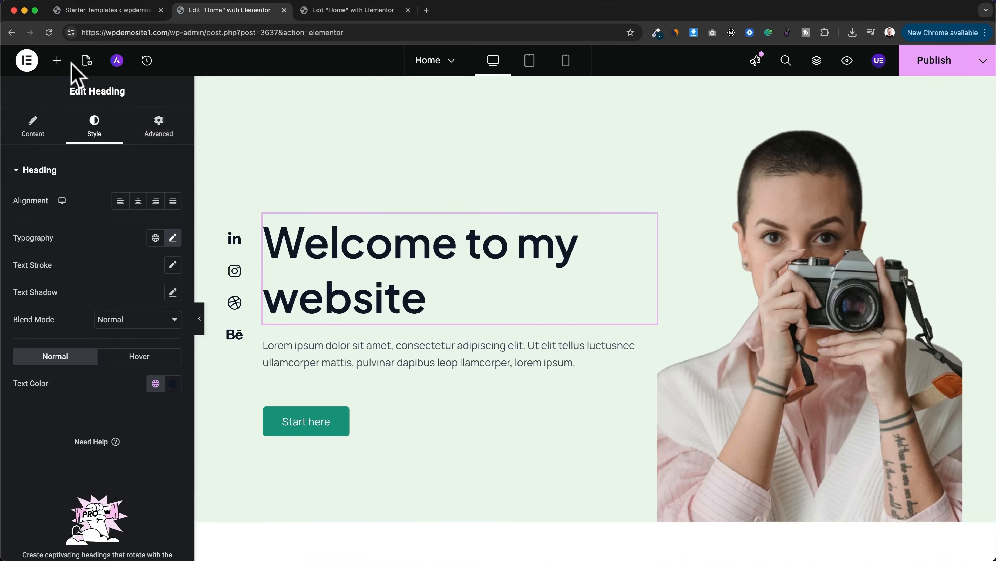
Step: Add a Text Editor widget above the main heading with the text "Hi there!", and delete that widget again
click(57, 63)
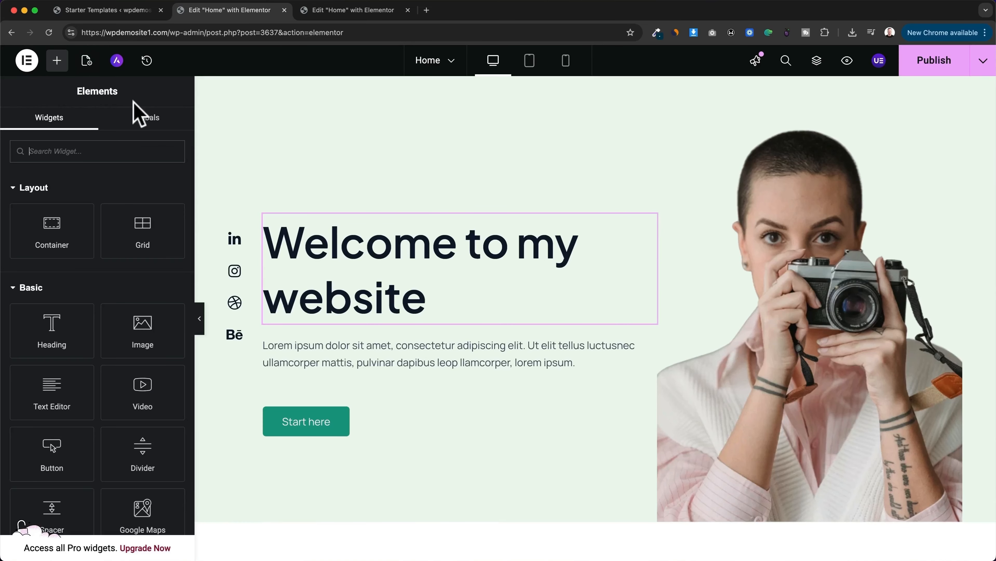
scroll(143, 283, down, 3)
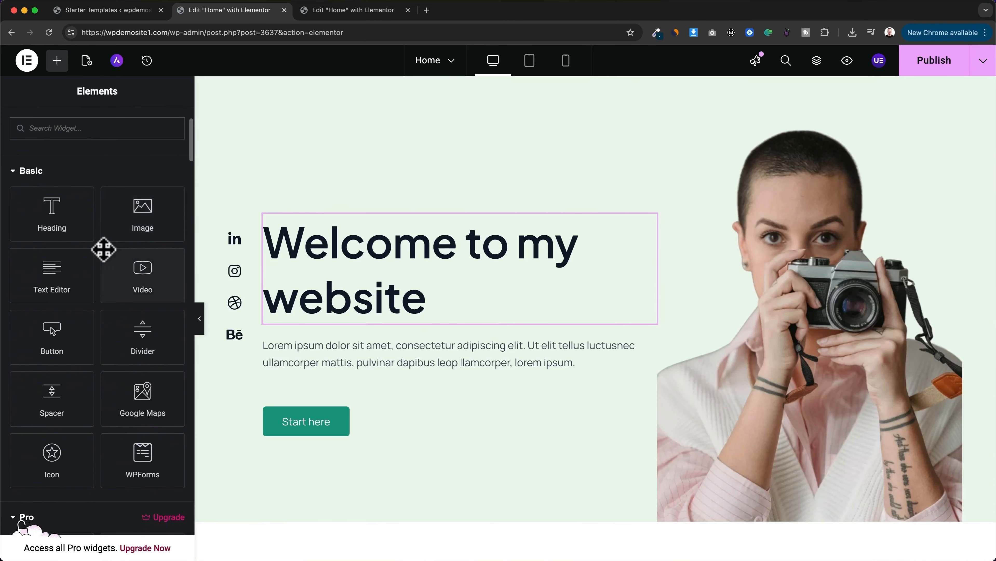
scroll(104, 251, up, 2)
scroll(104, 249, up, 3)
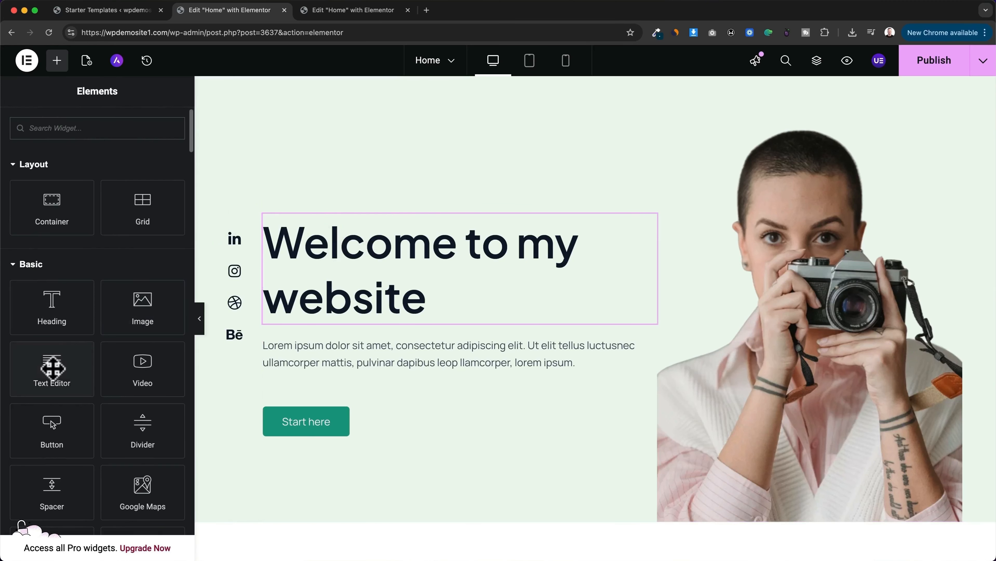
drag(49, 371, 360, 228)
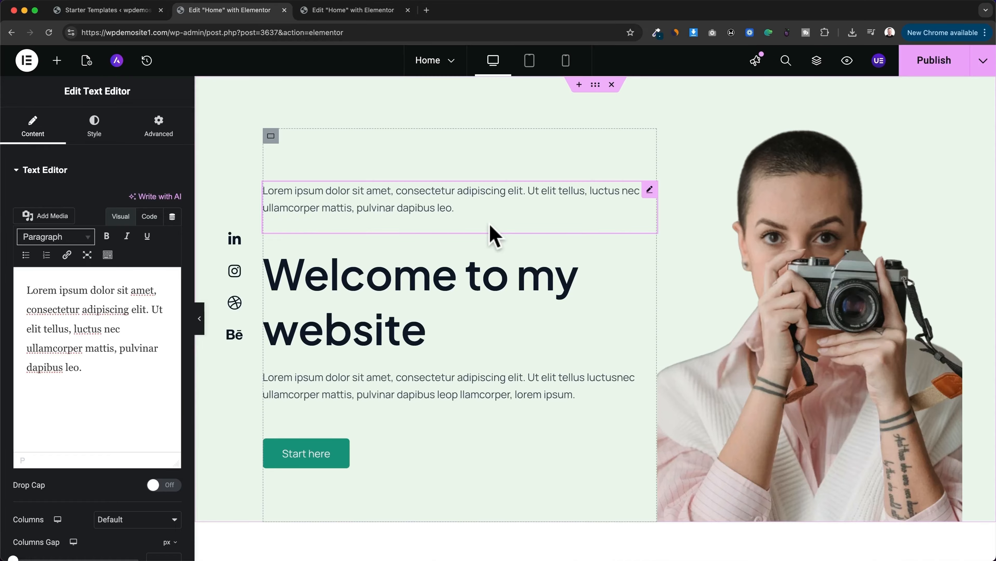
click(454, 208)
triple_click(455, 208)
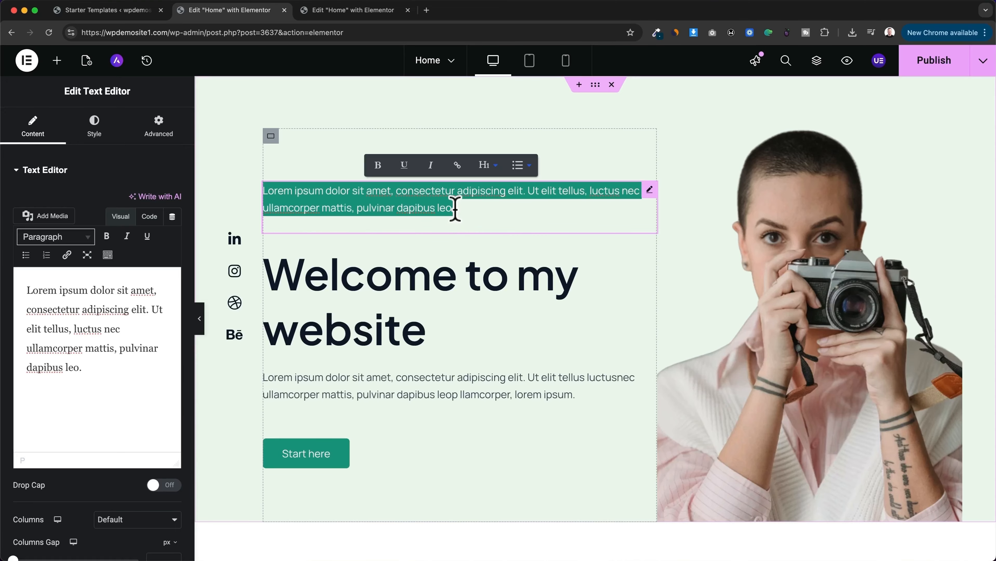
text(Hi th)
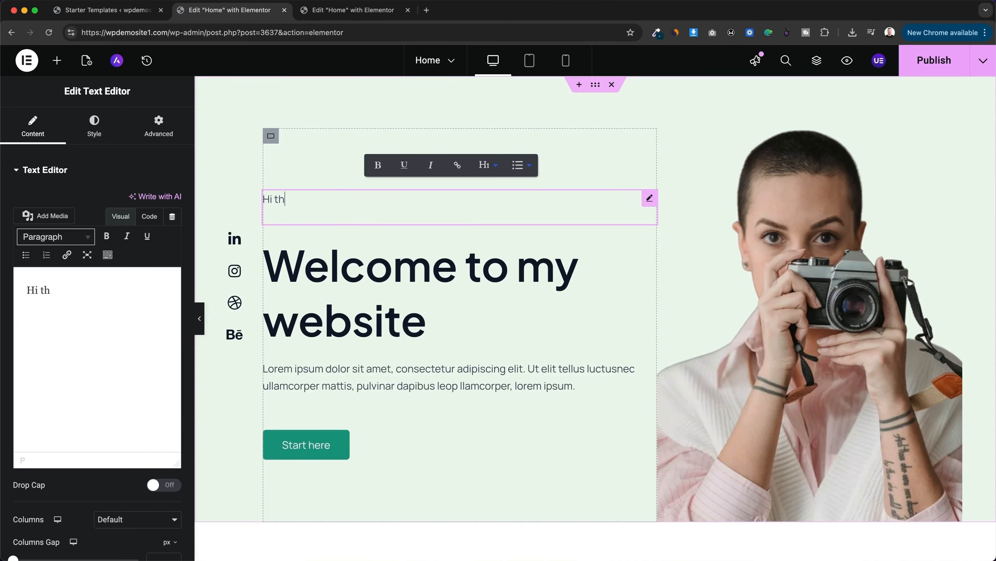
text(w)
text(re!)
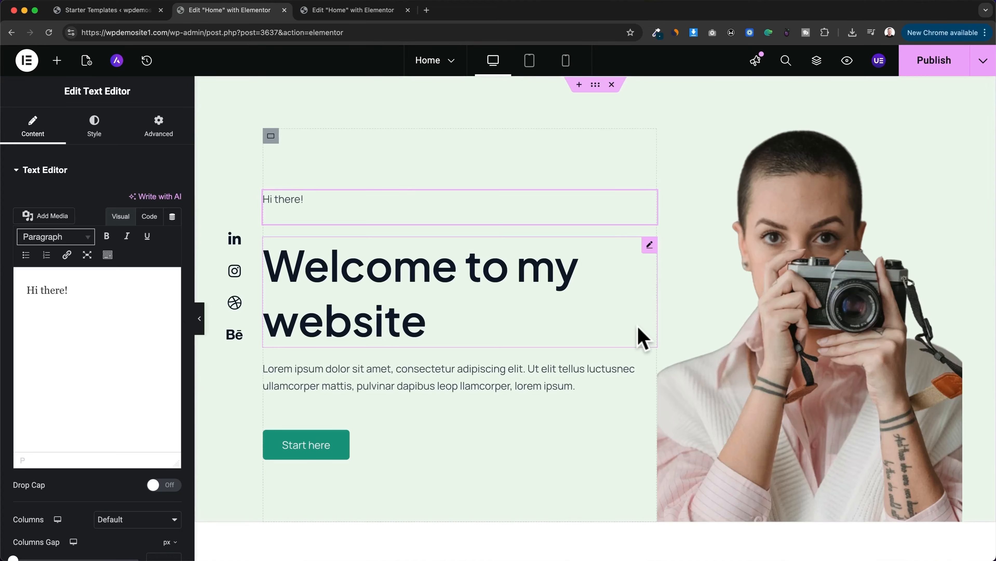
right_click(590, 200)
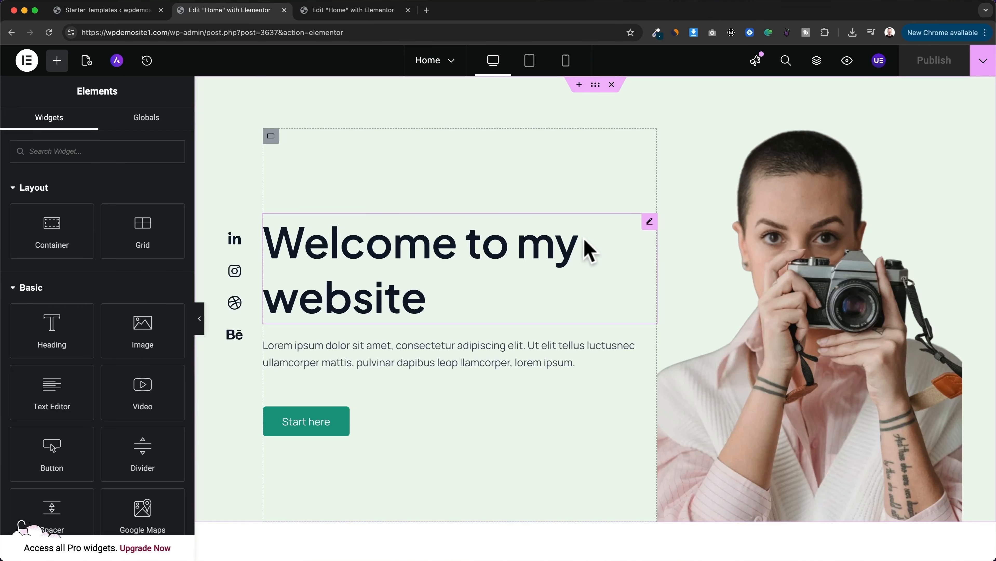
Step: Look over the home page's sections below the hero, down to the Working Process section and its delete option
scroll(589, 252, down, 10)
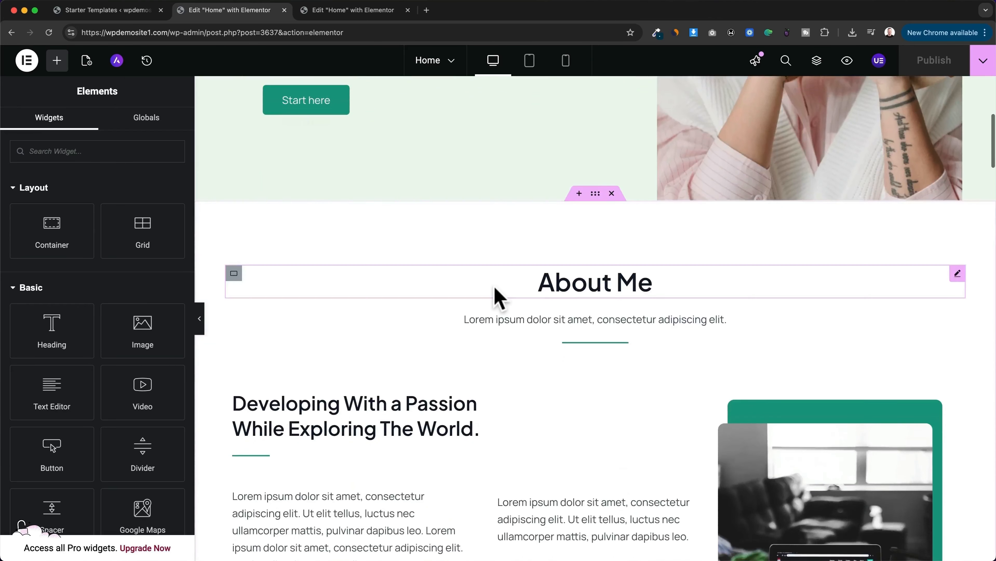
scroll(496, 310, down, 15)
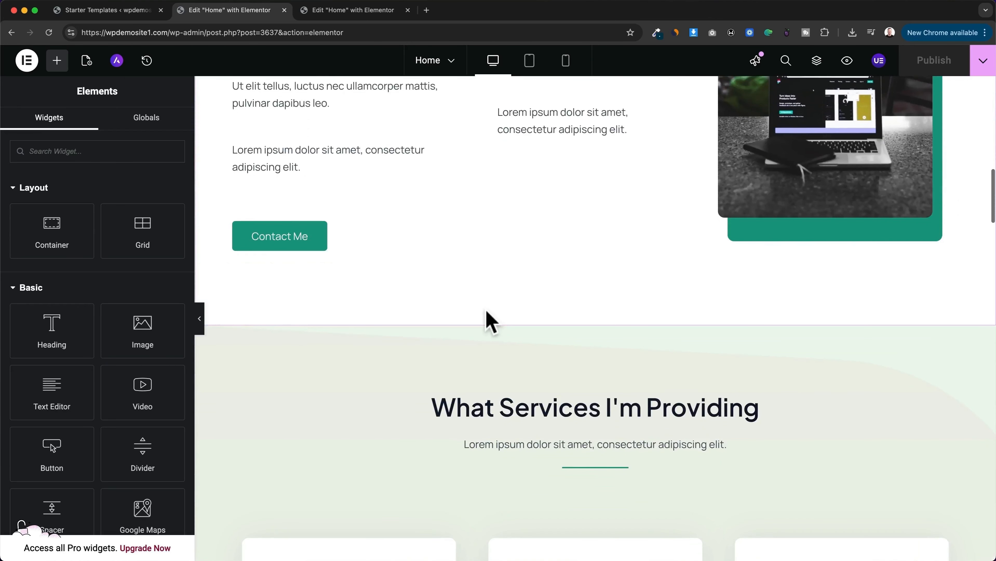
scroll(487, 312, down, 15)
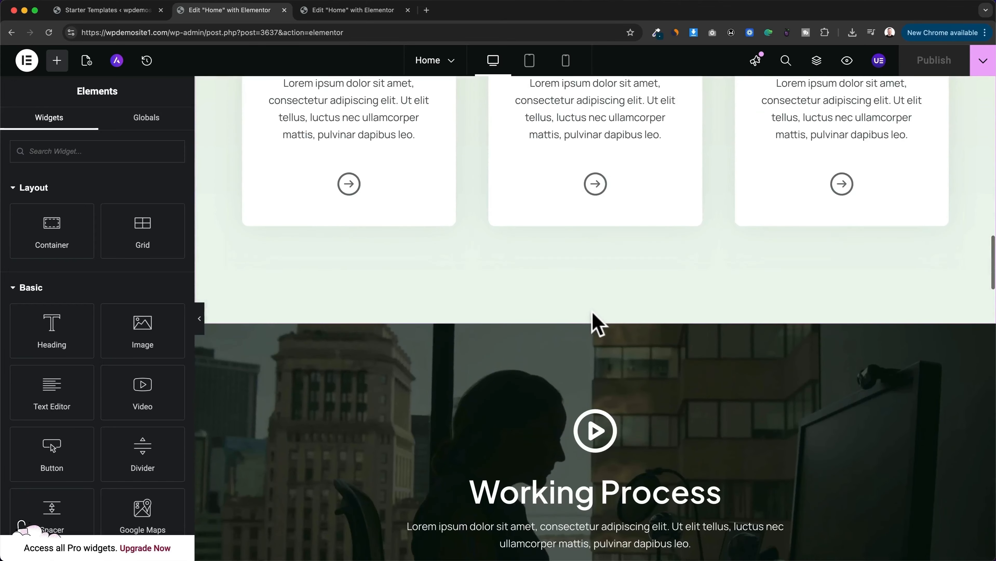
scroll(597, 321, down, 5)
scroll(338, 348, up, 1)
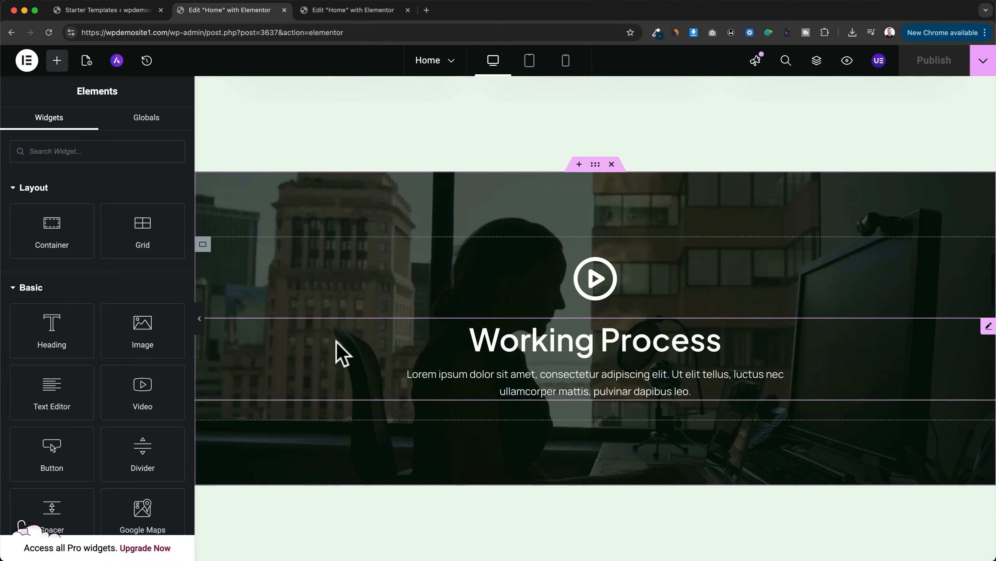
scroll(671, 389, up, 2)
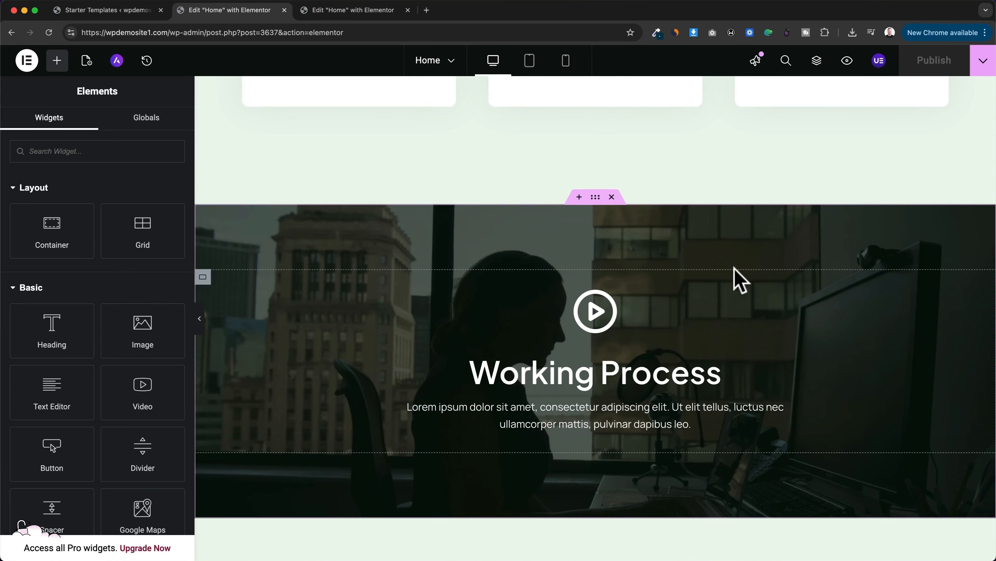
click(612, 197)
scroll(597, 263, up, 20)
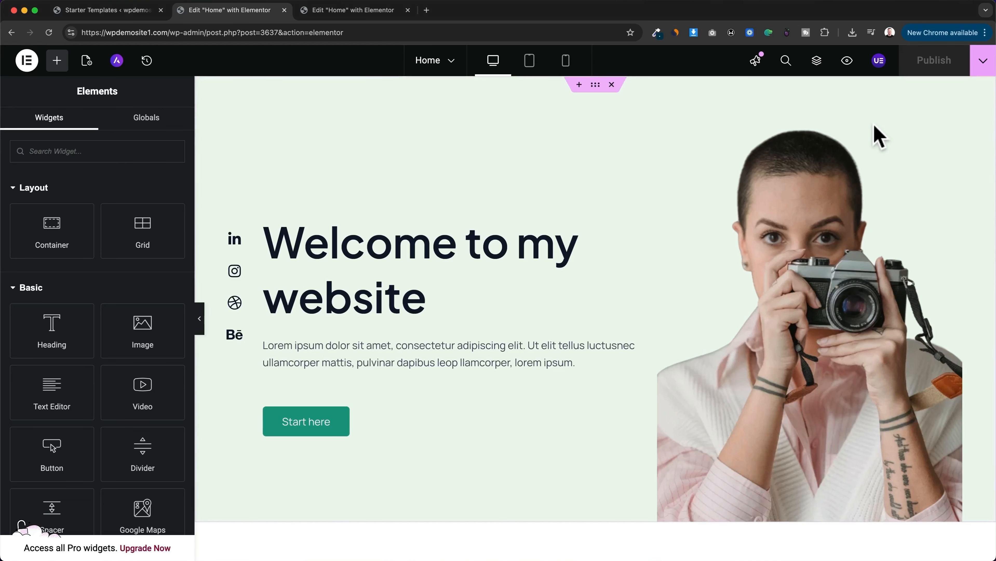
Step: Switch the Elementor editor from the Home page to the About page
click(449, 69)
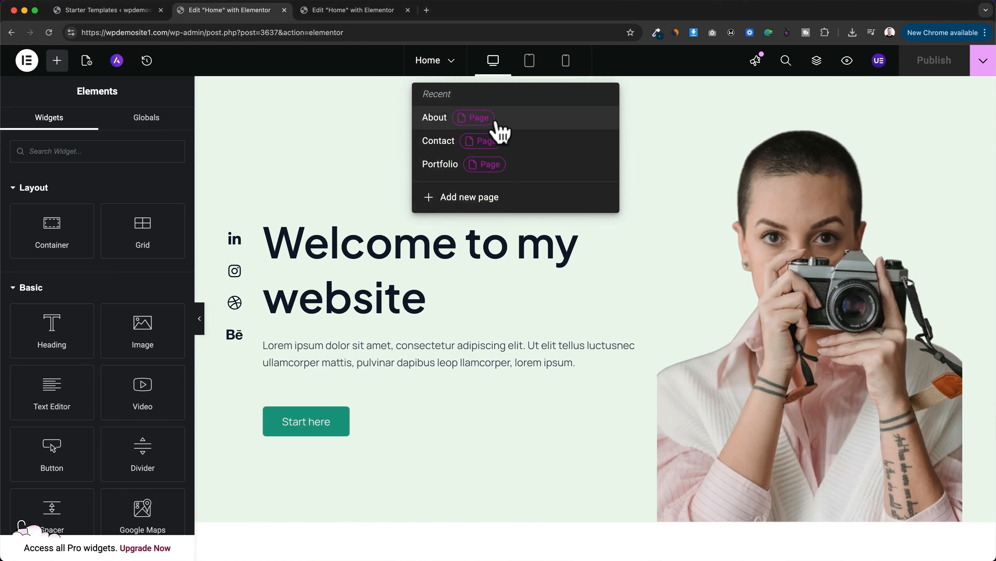
click(517, 118)
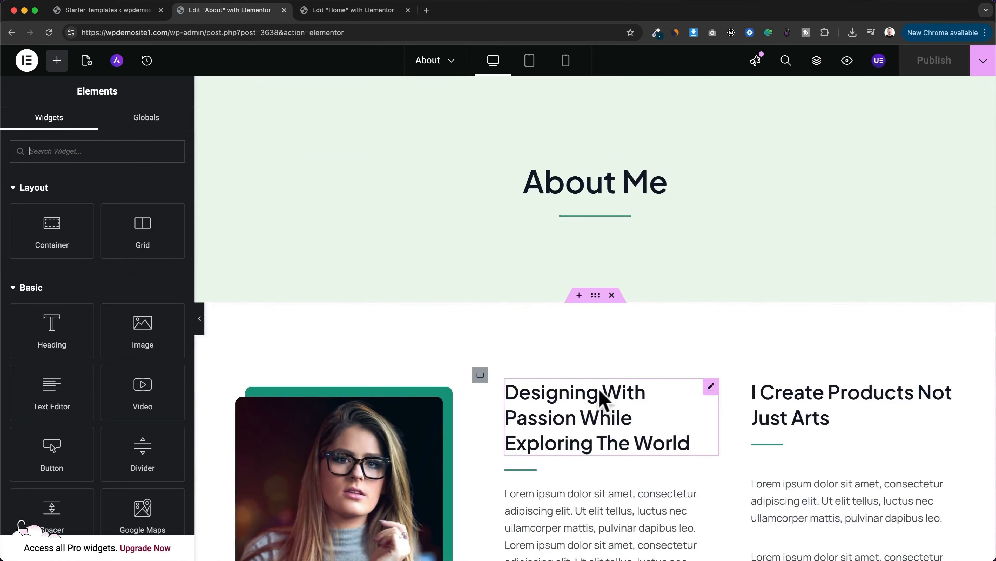
Step: Add a new page to the site from the About page's Elementor editor
scroll(608, 413, down, 3)
scroll(834, 389, down, 2)
scroll(779, 289, up, 5)
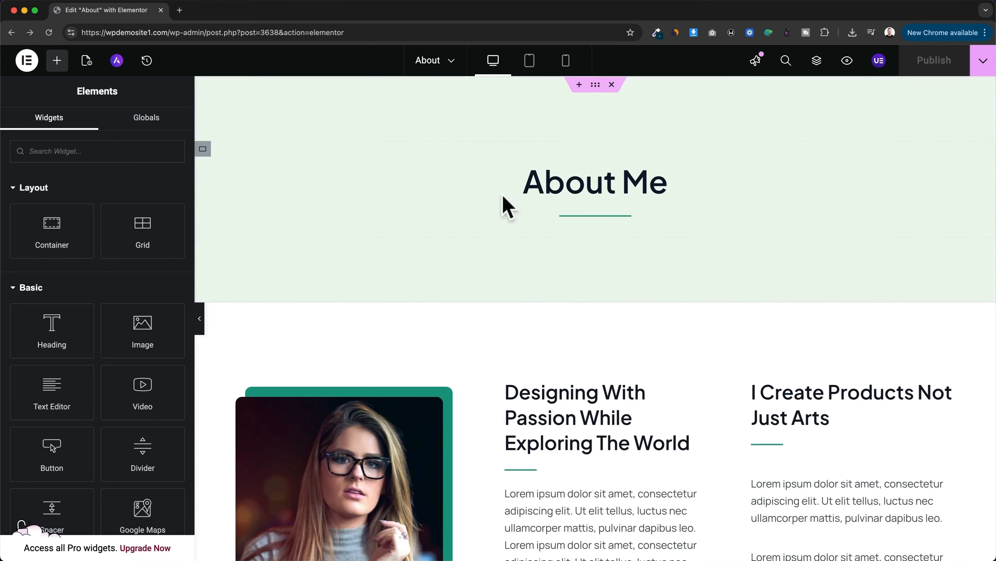
click(446, 65)
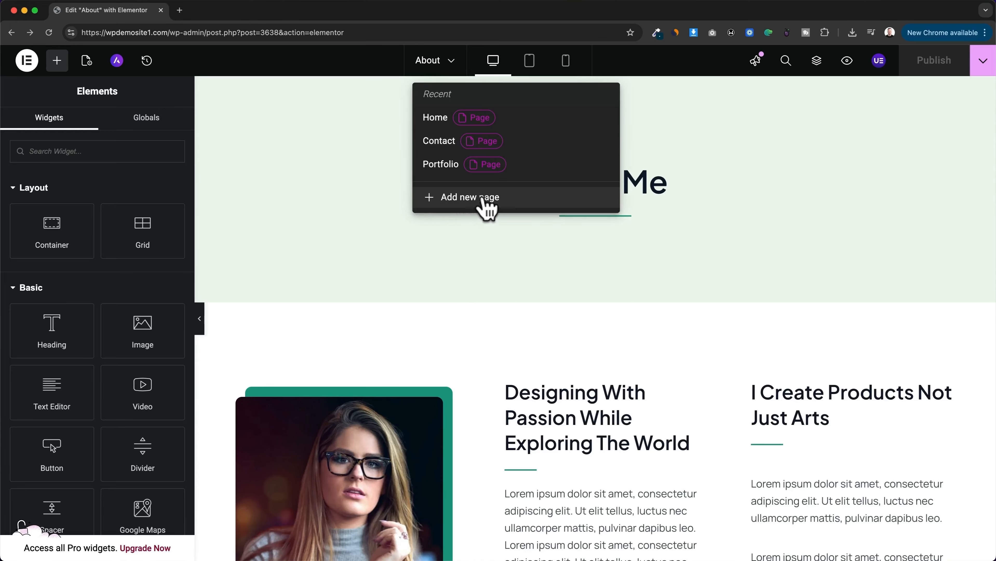
click(511, 201)
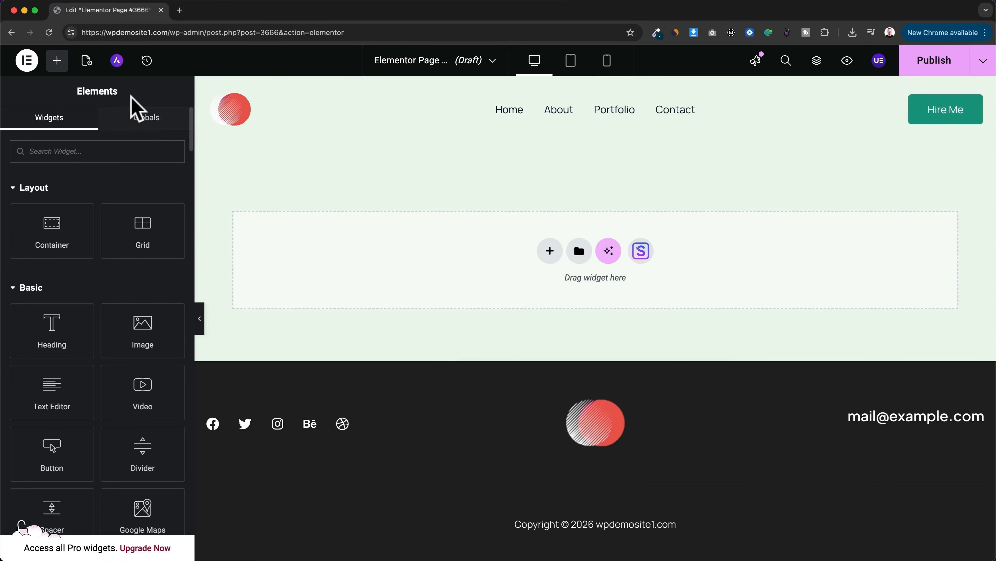
Step: Title the new page "Team" in its page settings and publish it
click(86, 64)
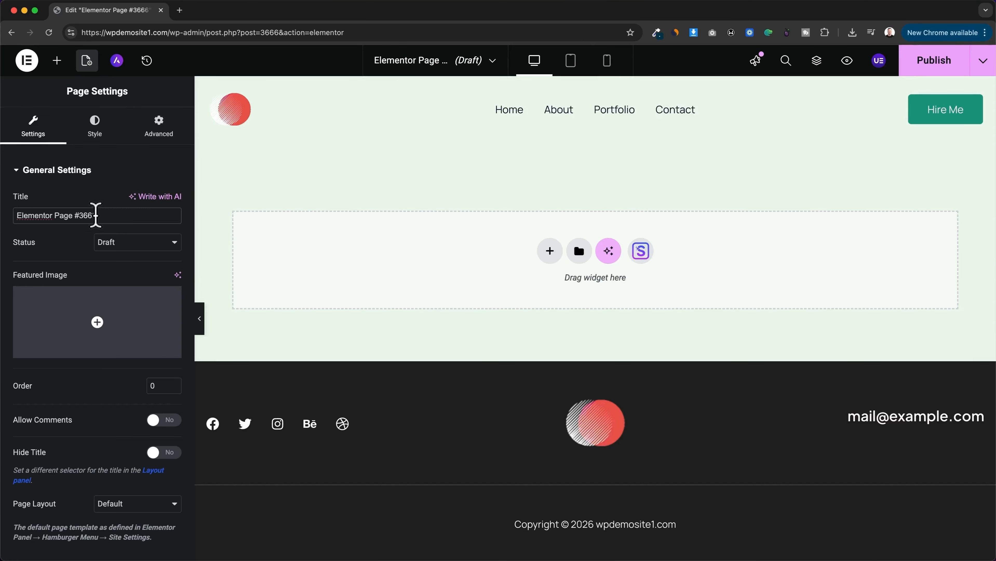
drag(96, 215, 24, 215)
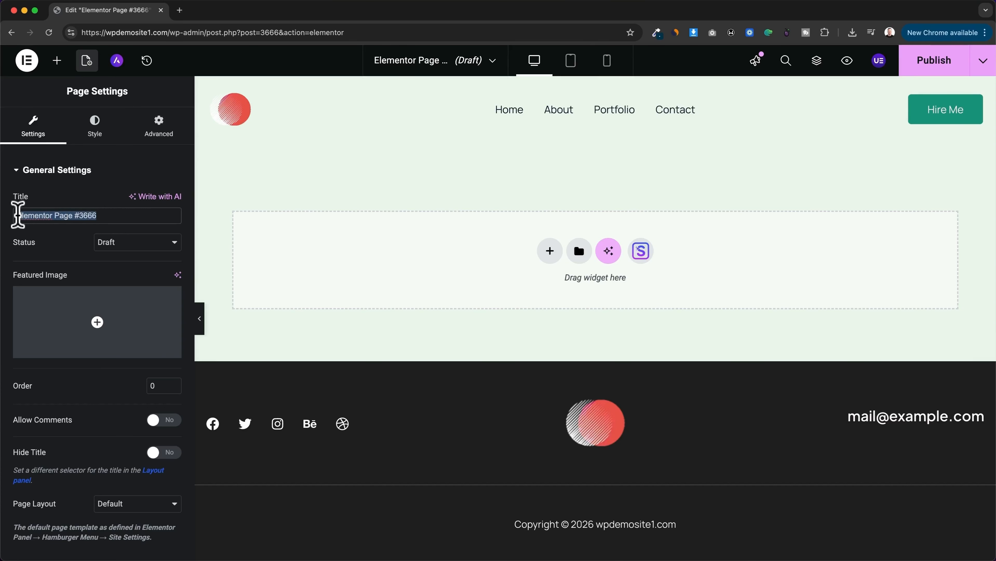
text(Team)
click(550, 356)
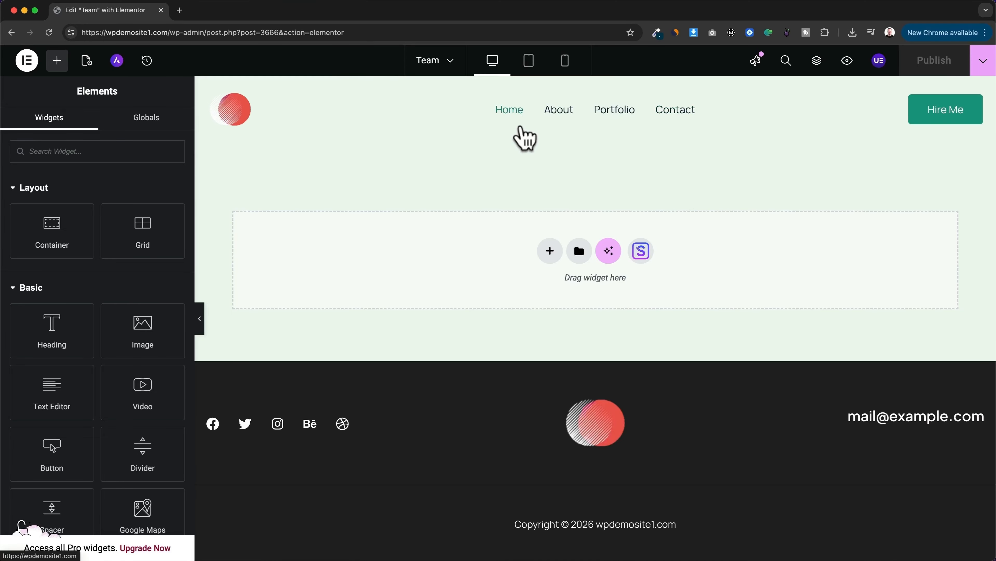
Step: Load wpdemosite1.com in a new browser tab and open the site in the theme Customizer
click(180, 10)
text(wpdemosite1.com)
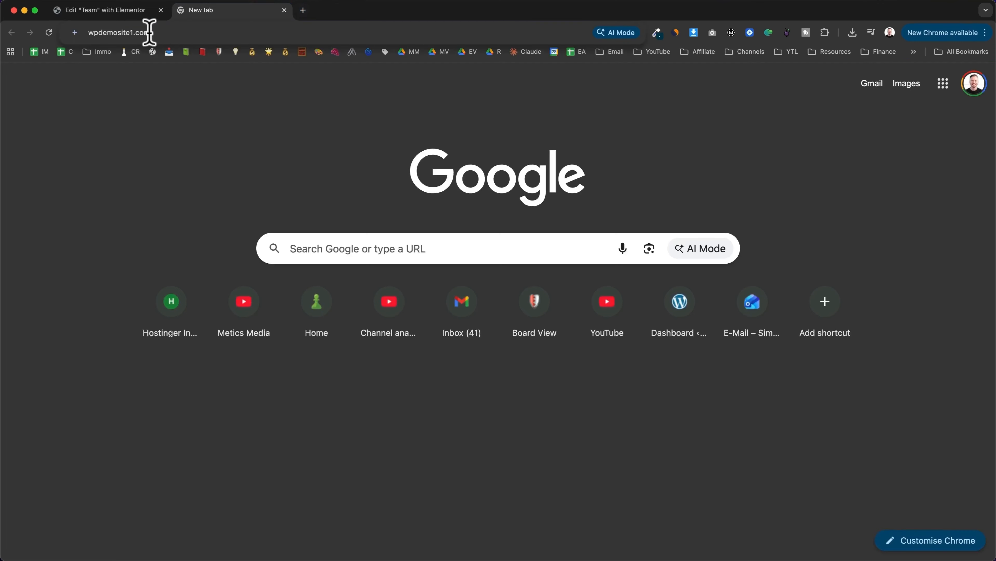
key(Return)
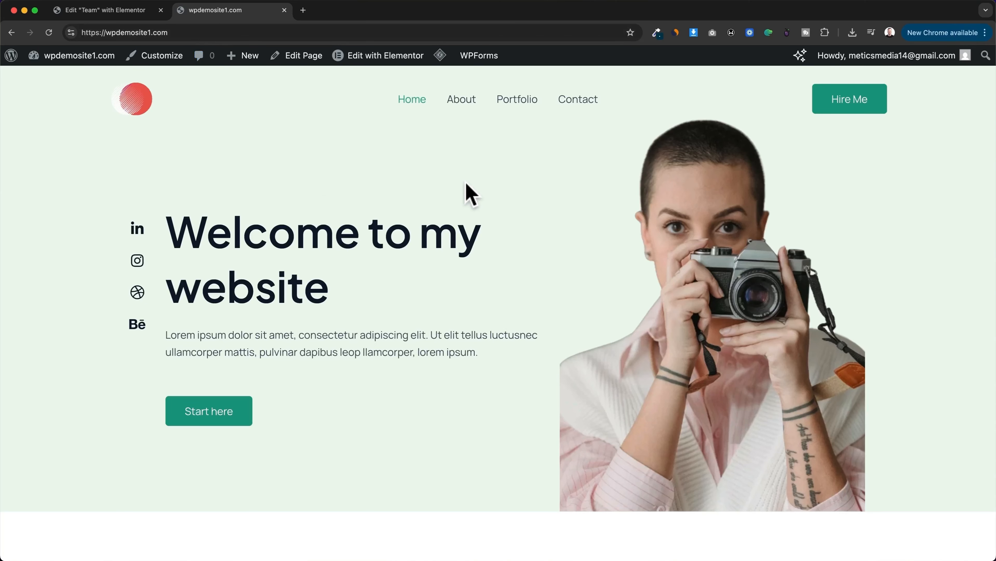
click(169, 63)
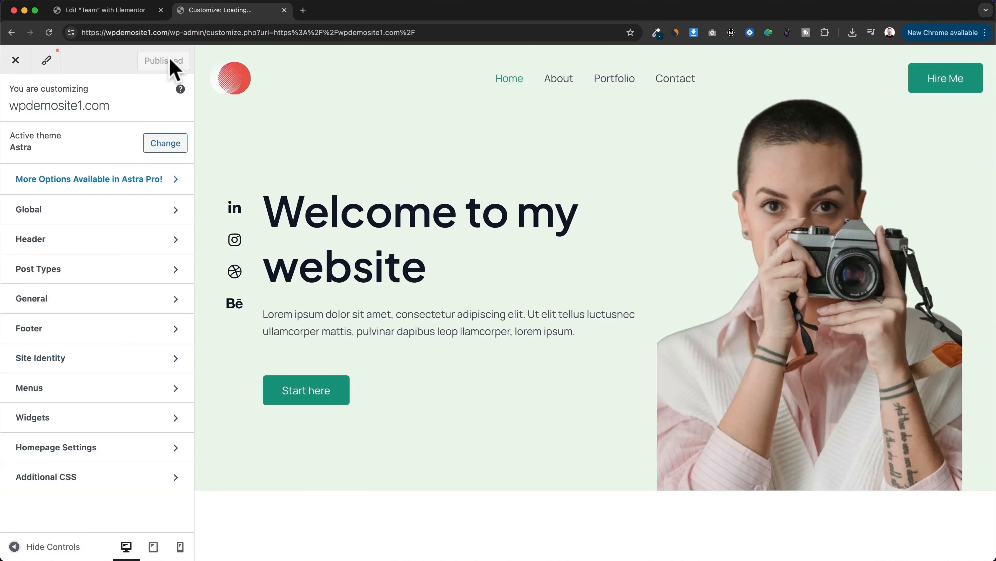
Step: Add the Team page to the Main menu, publish the change and close the Customizer
click(124, 388)
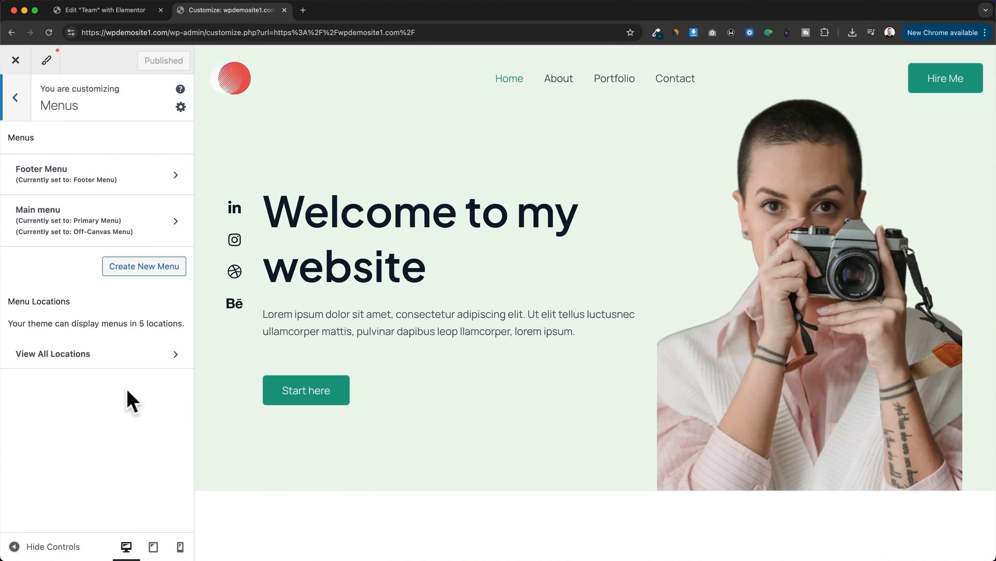
click(161, 220)
click(161, 330)
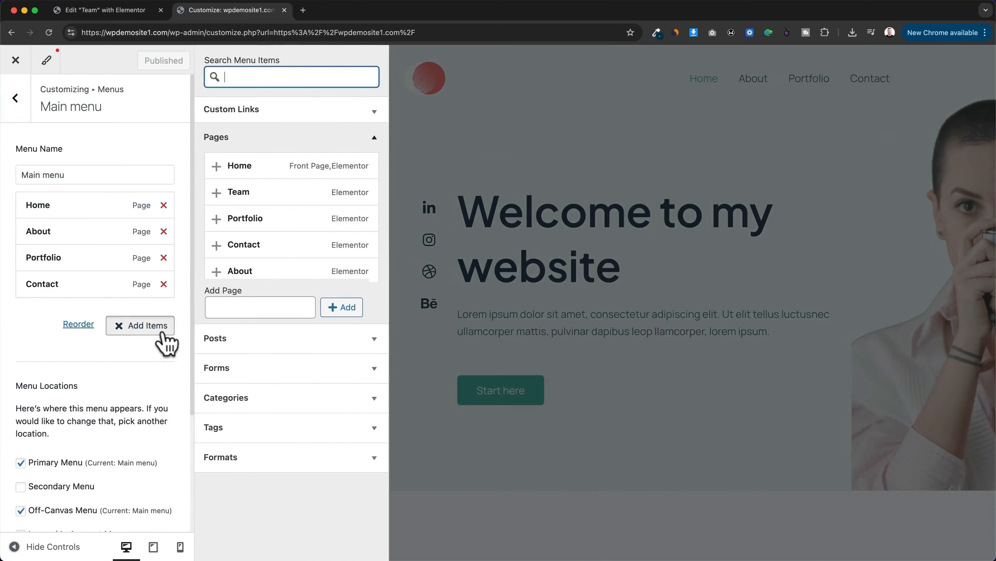
click(243, 194)
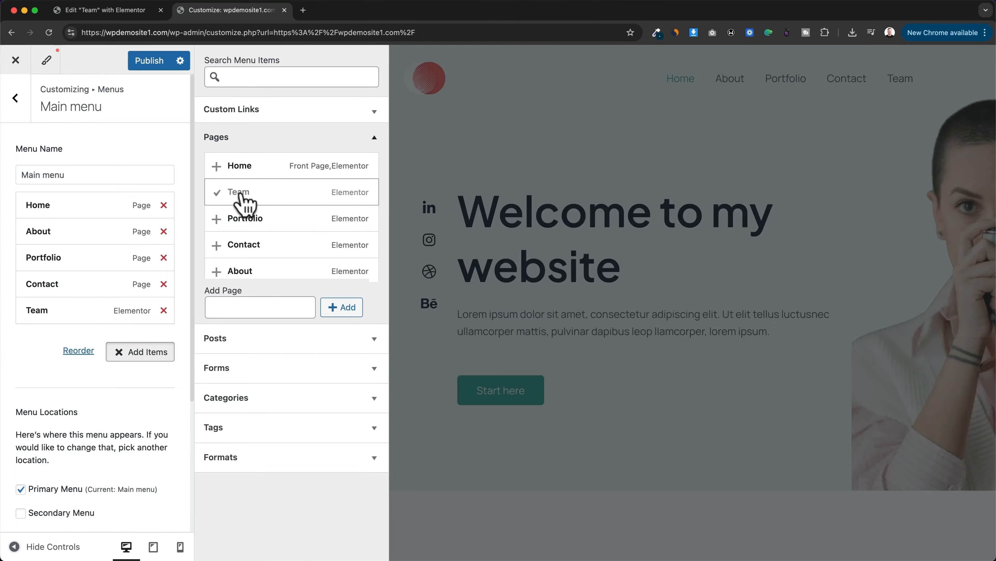
click(170, 69)
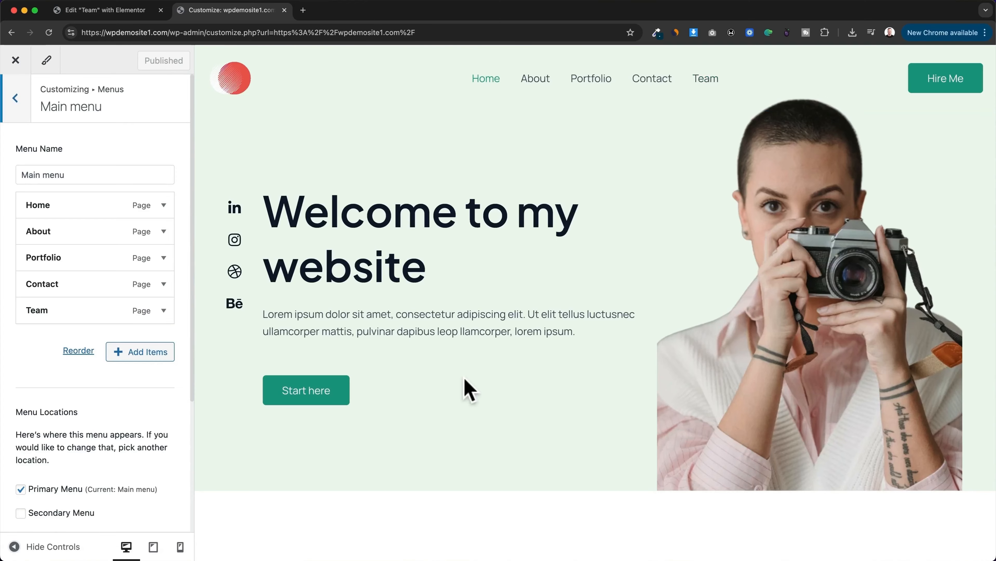
click(15, 60)
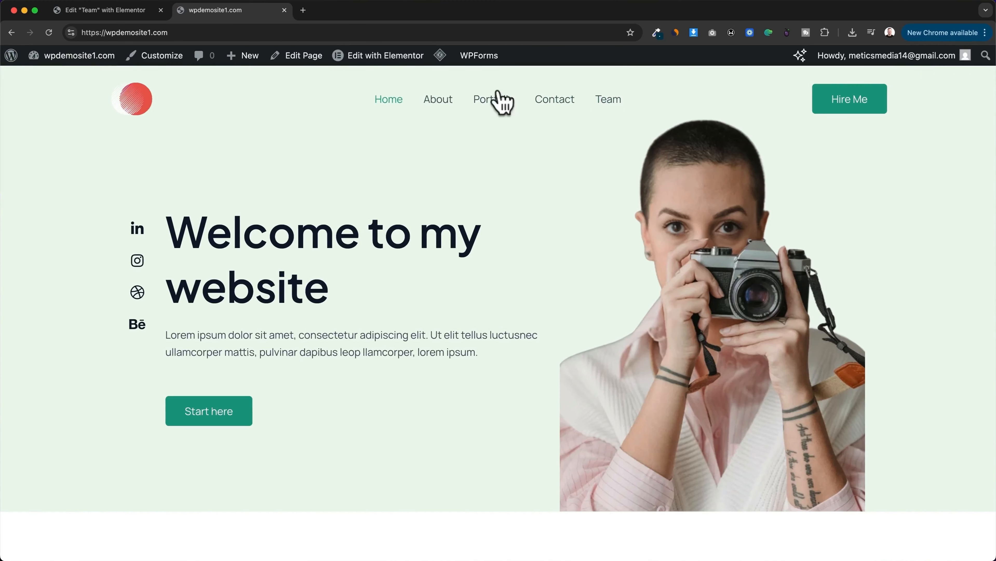
Step: Look over the live home page, then reopen the Customizer and view the header logo's settings
scroll(603, 296, down, 20)
scroll(605, 299, down, 10)
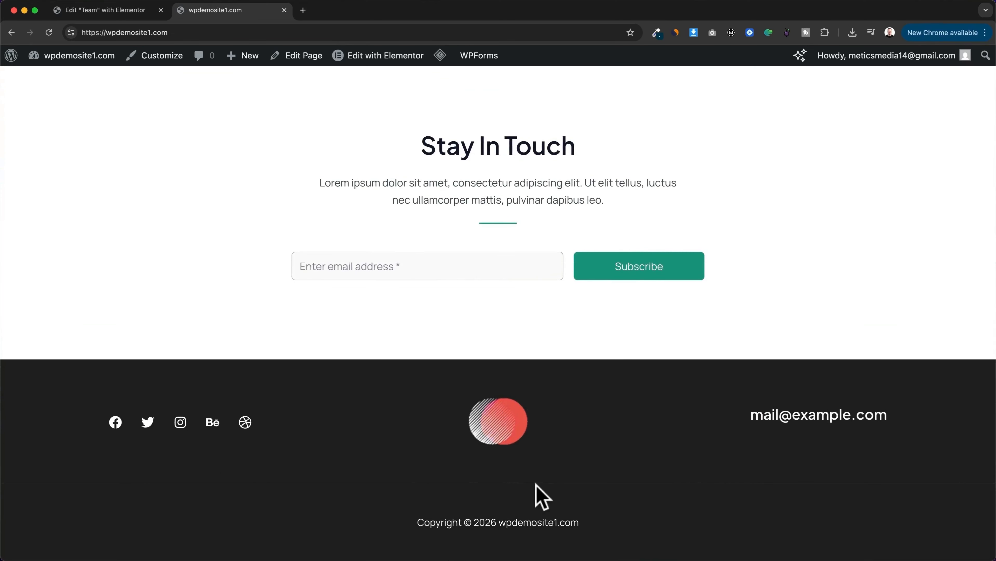
scroll(535, 485, up, 20)
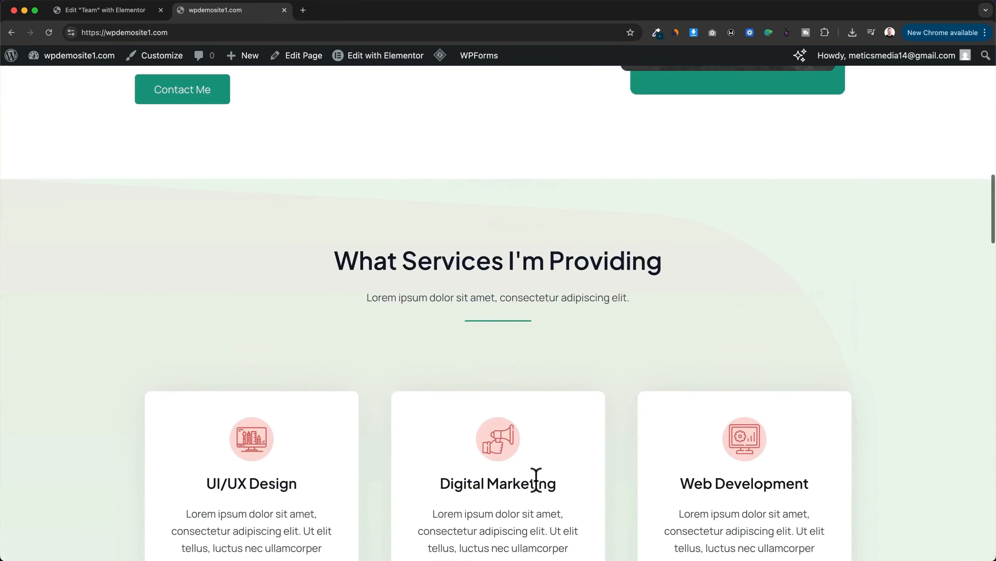
scroll(535, 480, up, 15)
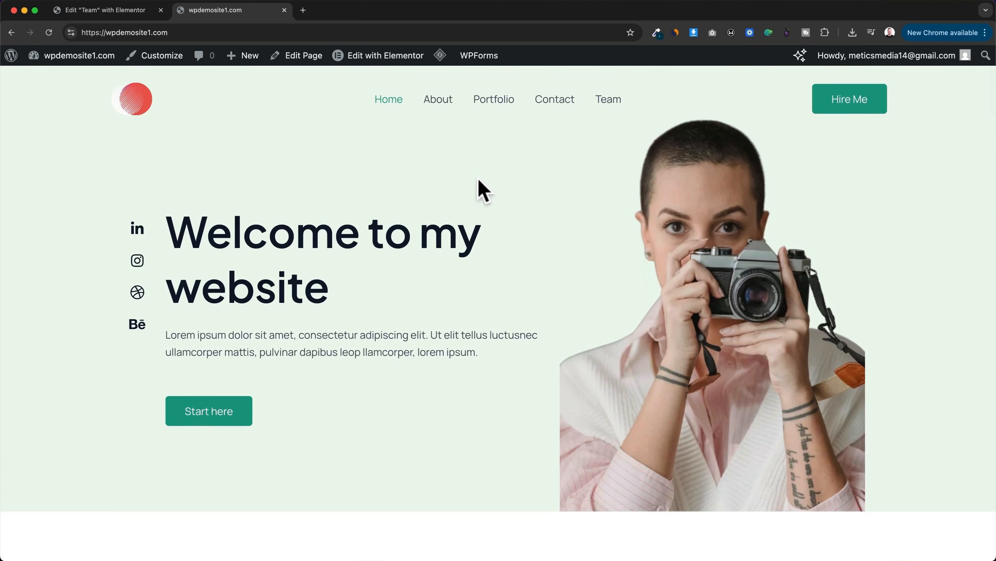
click(162, 63)
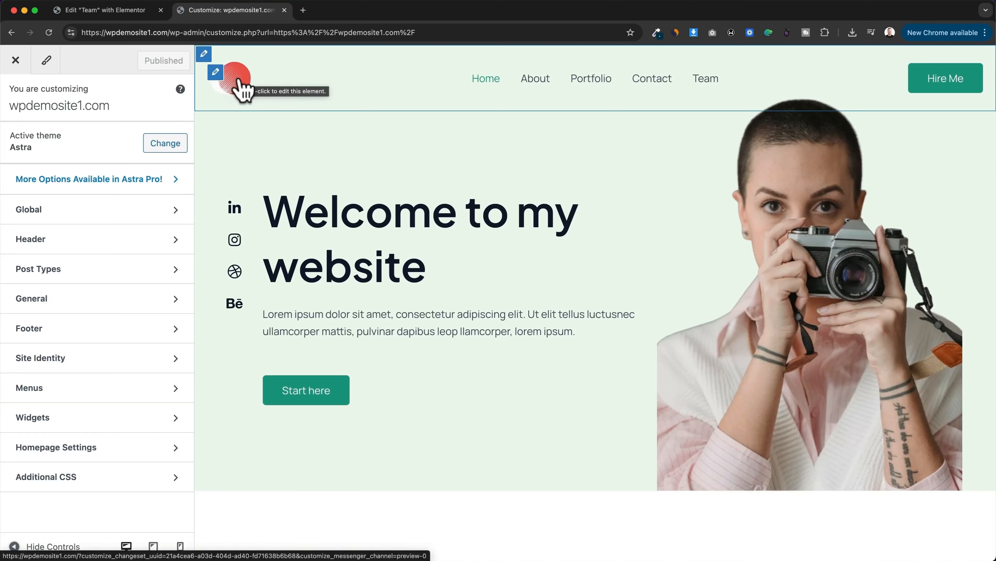
click(215, 72)
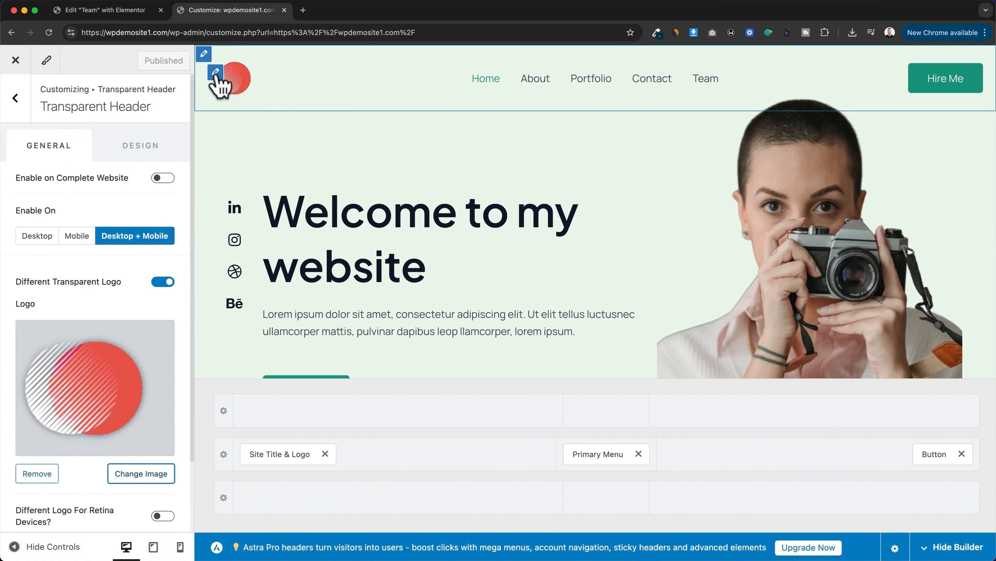
scroll(103, 314, down, 3)
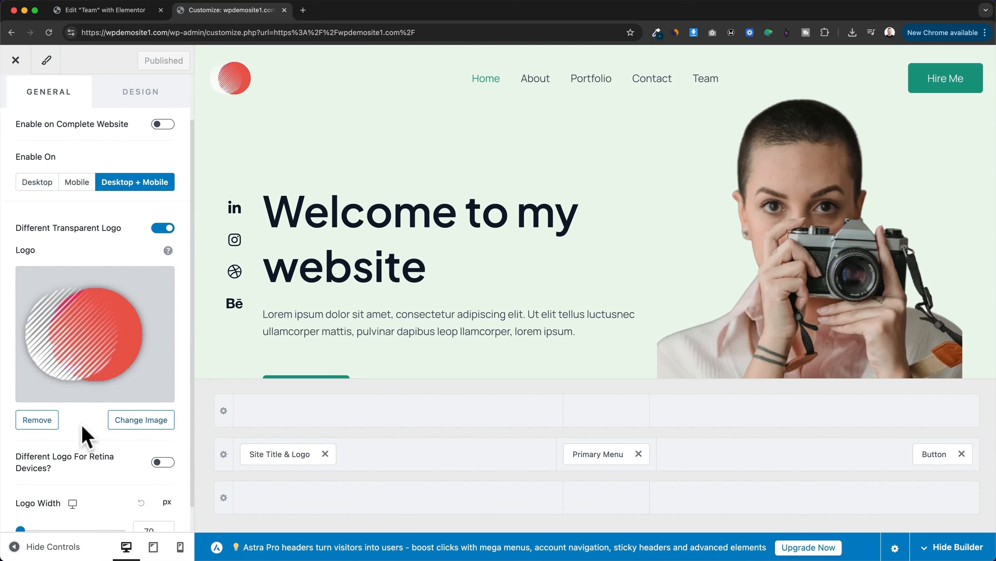
Step: Open the footer's email text widget for editing in the Customizer
scroll(649, 249, down, 10)
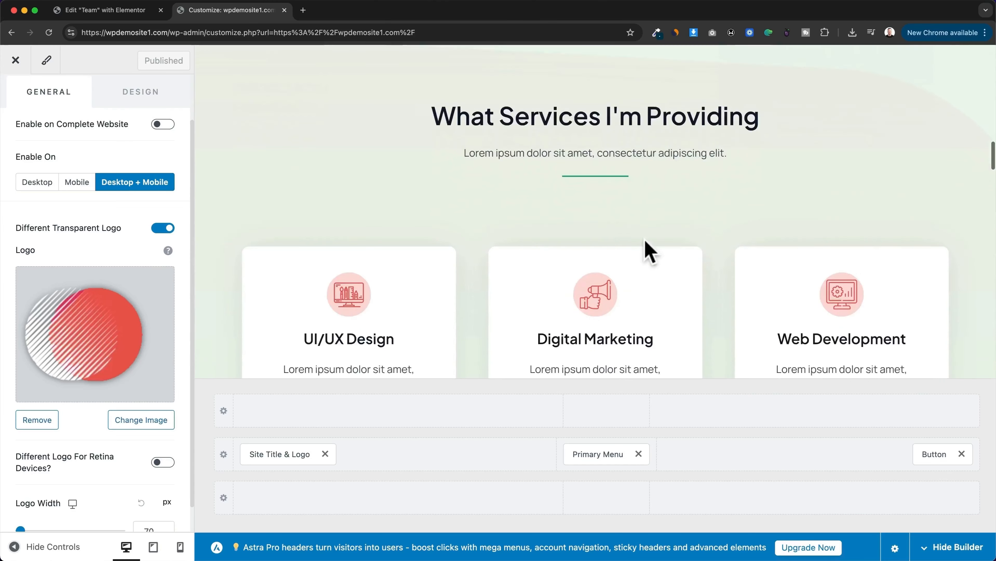
scroll(644, 240, down, 15)
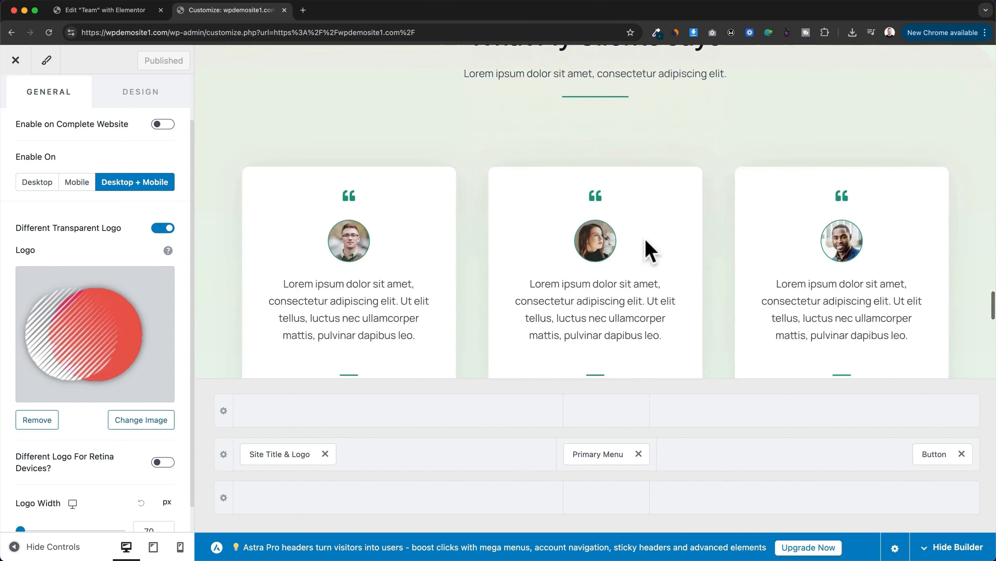
scroll(650, 249, down, 10)
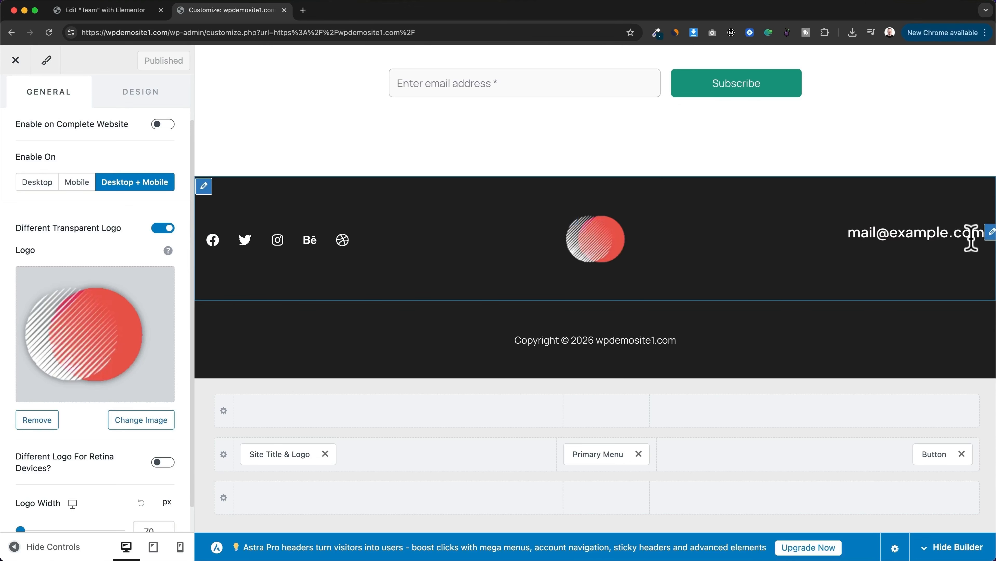
click(989, 234)
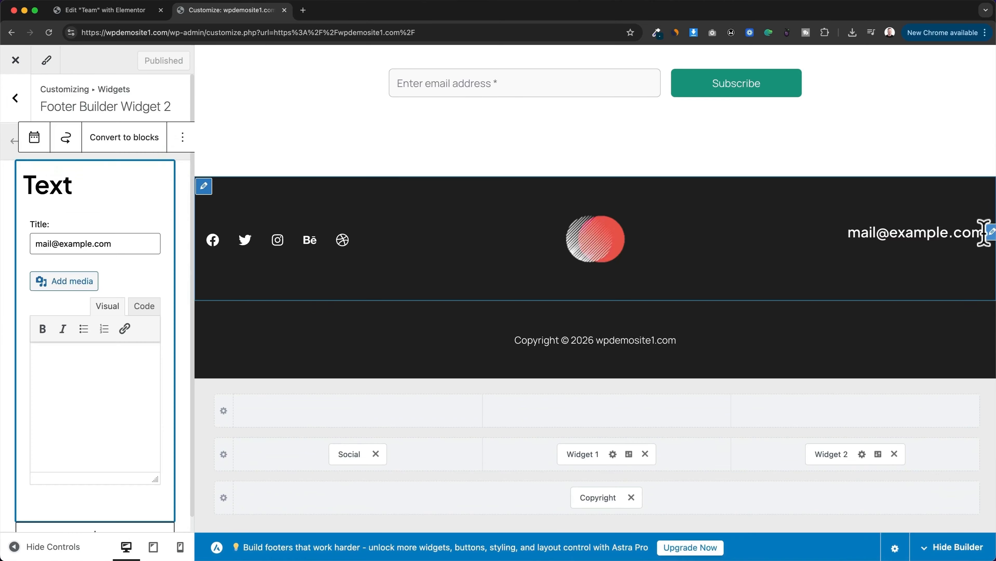